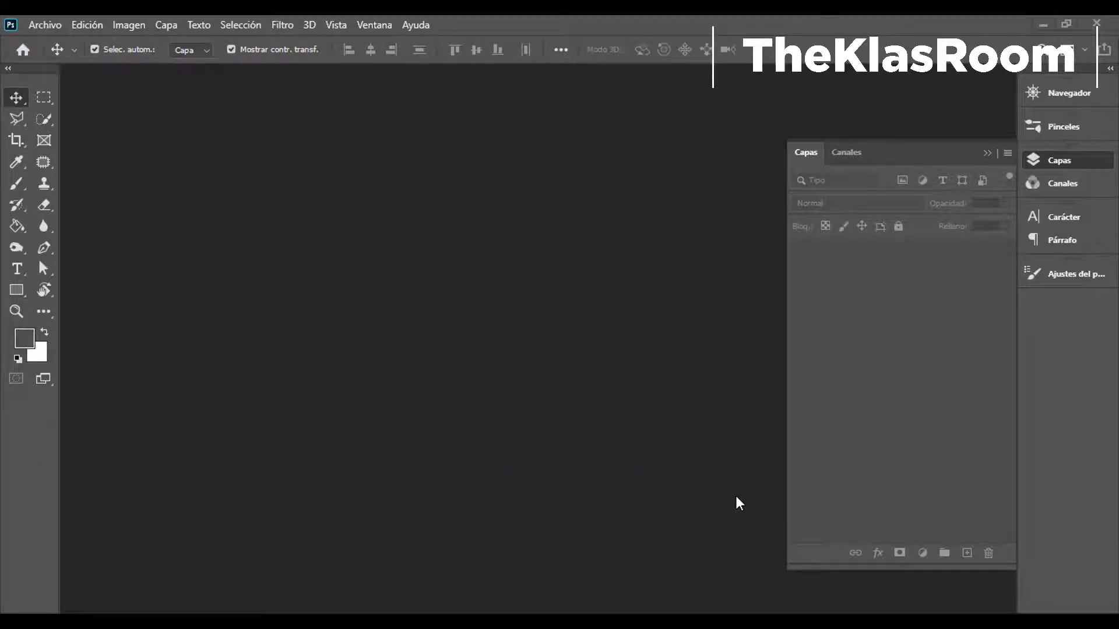
Create a new document from the Póster art and illustration preset, using centimetres (45.72 × 60.96) and 300 pixels per inch
click(988, 153)
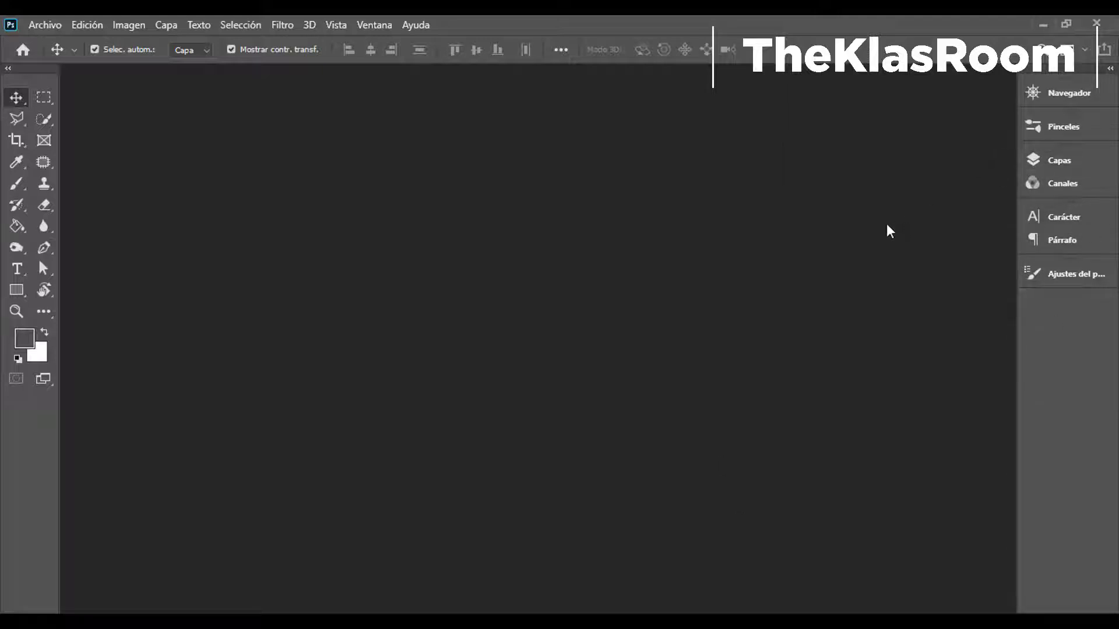
click(47, 25)
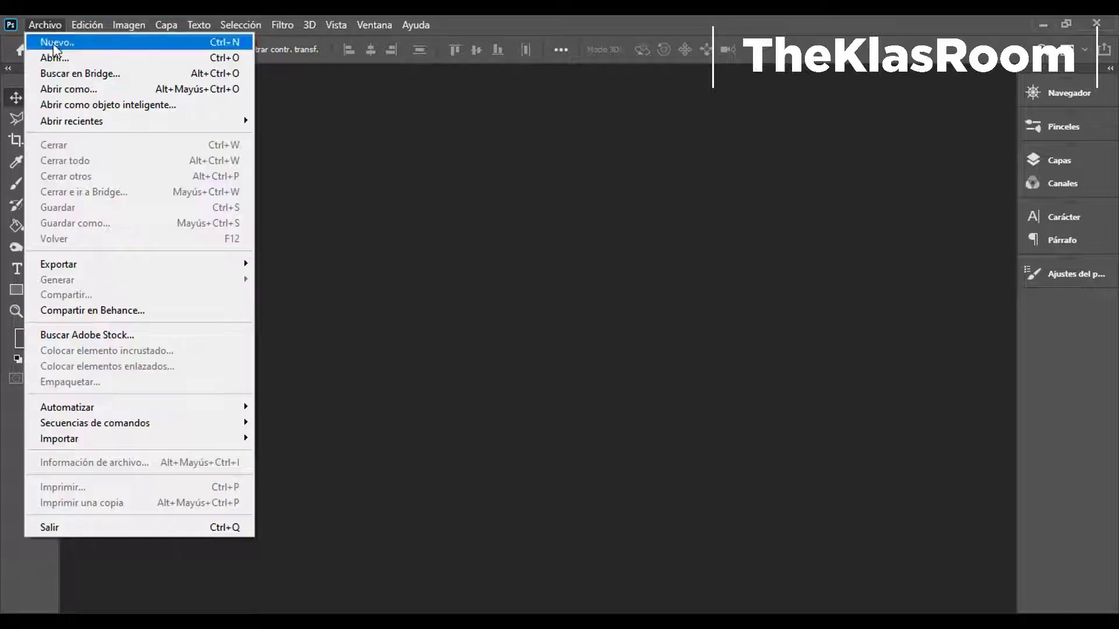
click(51, 44)
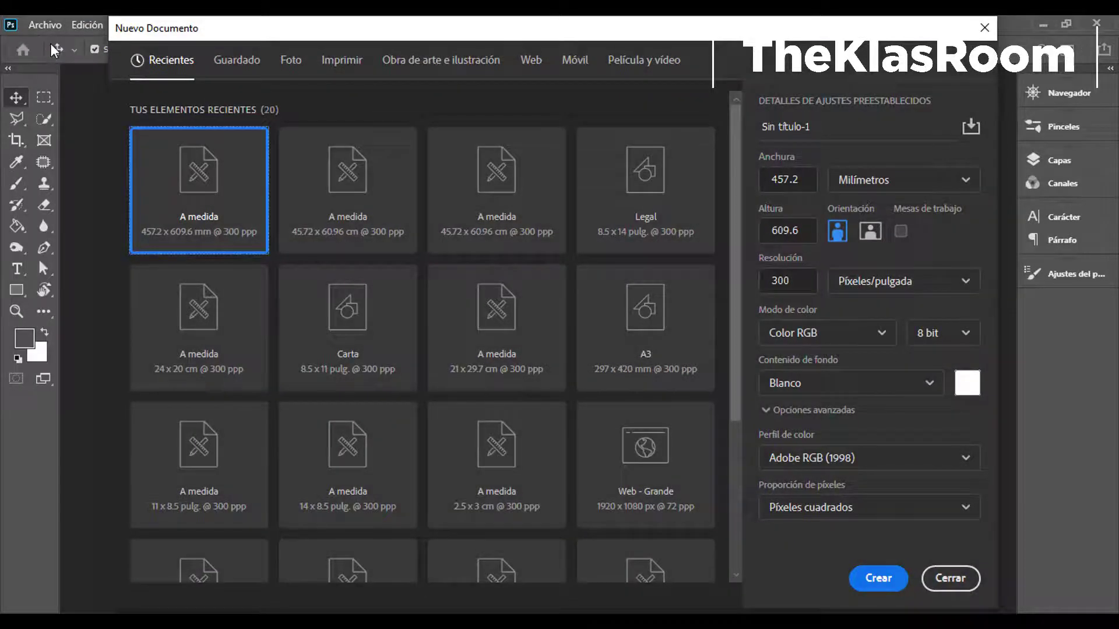
click(412, 63)
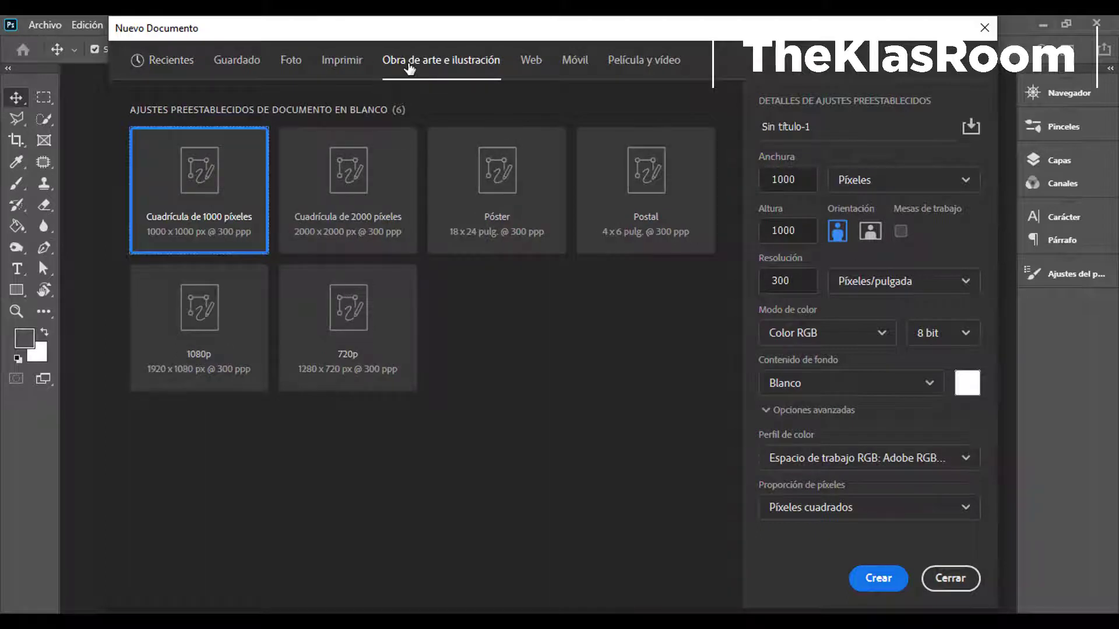
click(478, 212)
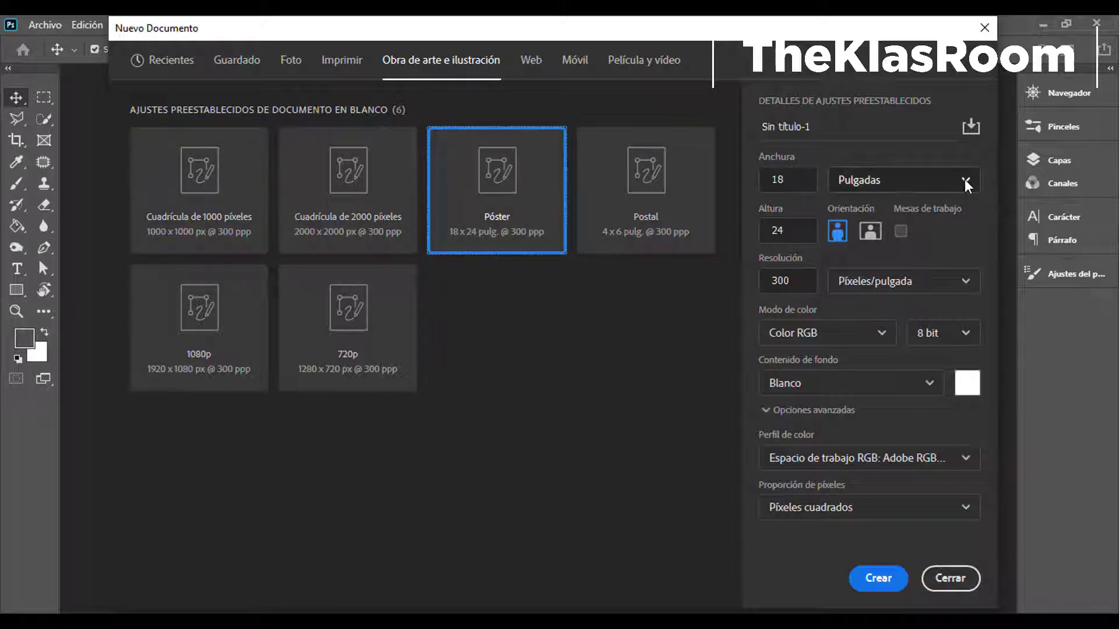
click(964, 180)
click(878, 270)
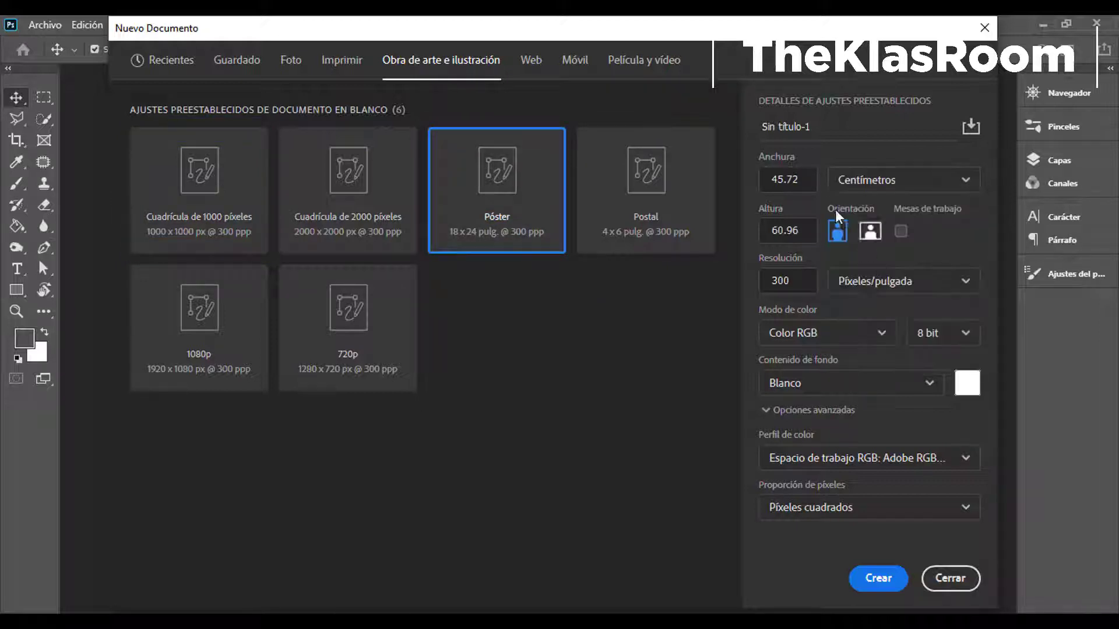
click(757, 180)
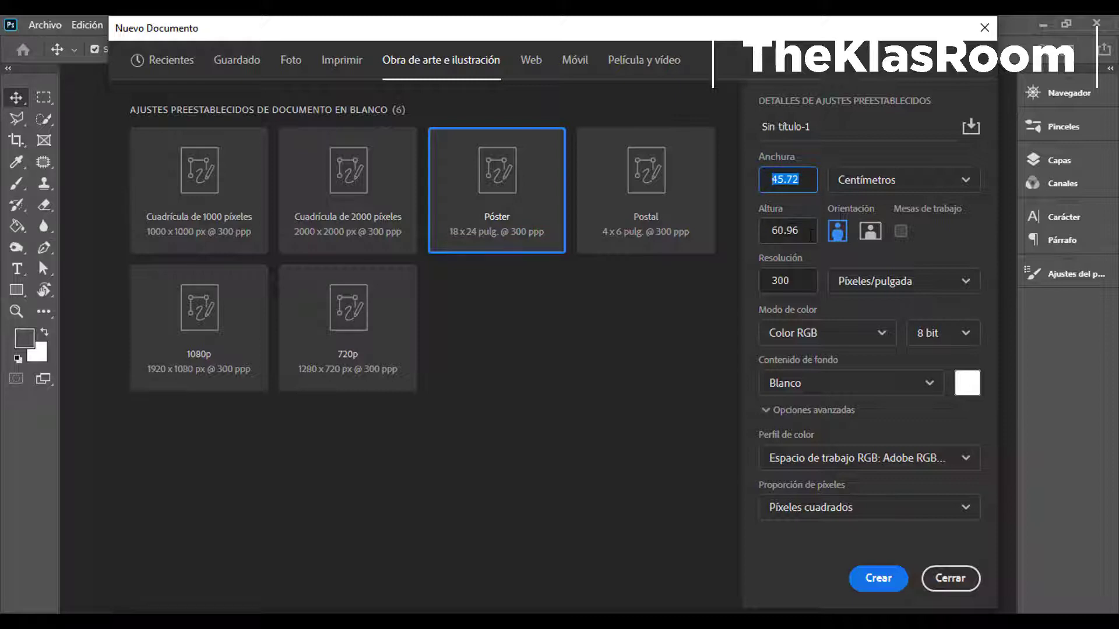
click(784, 230)
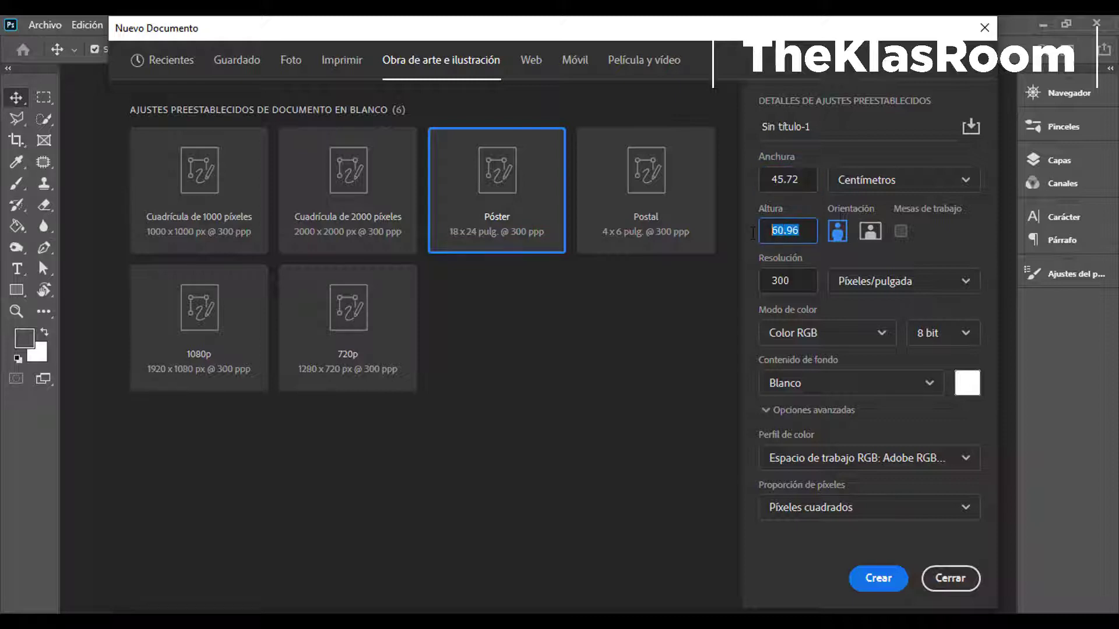
click(793, 285)
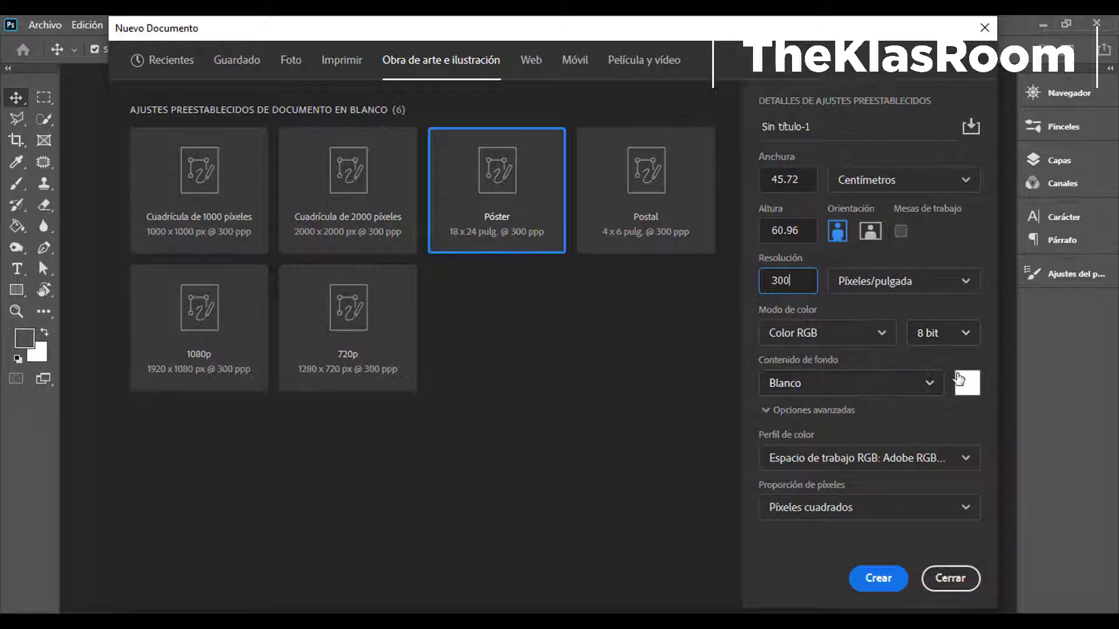
click(878, 579)
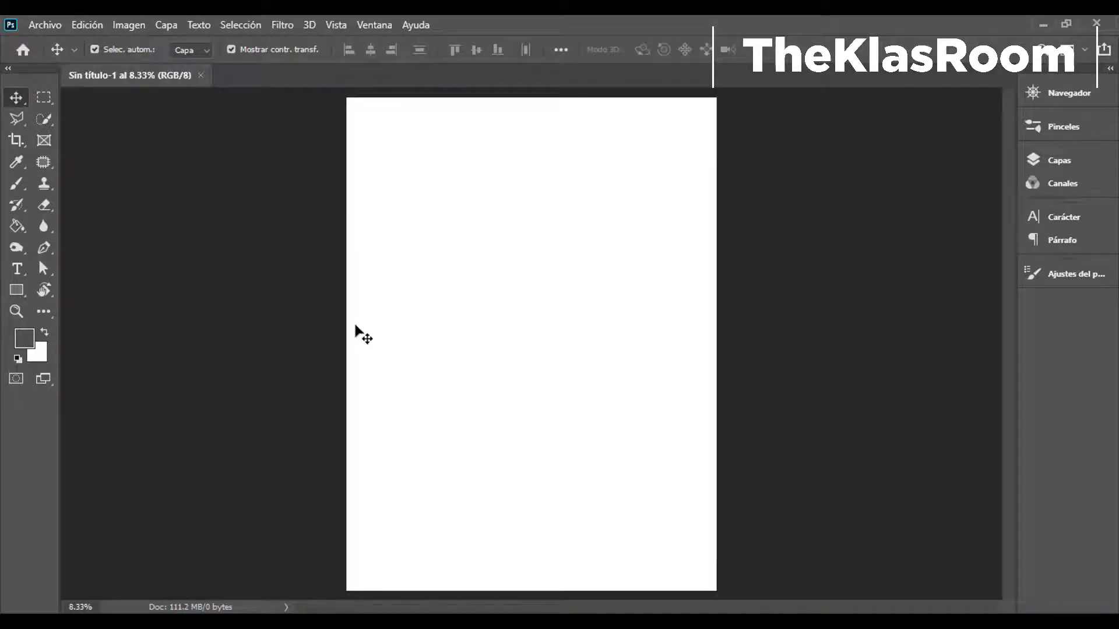
Unlock the Fondo background layer to turn it into a regular layer
key(ctrl+minus)
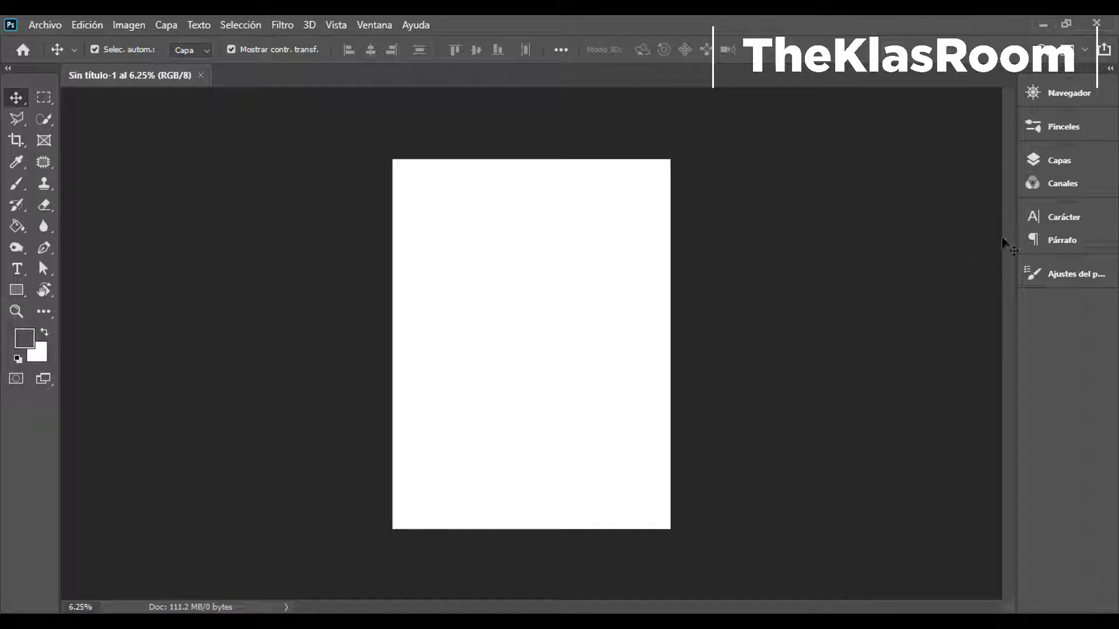
click(1057, 160)
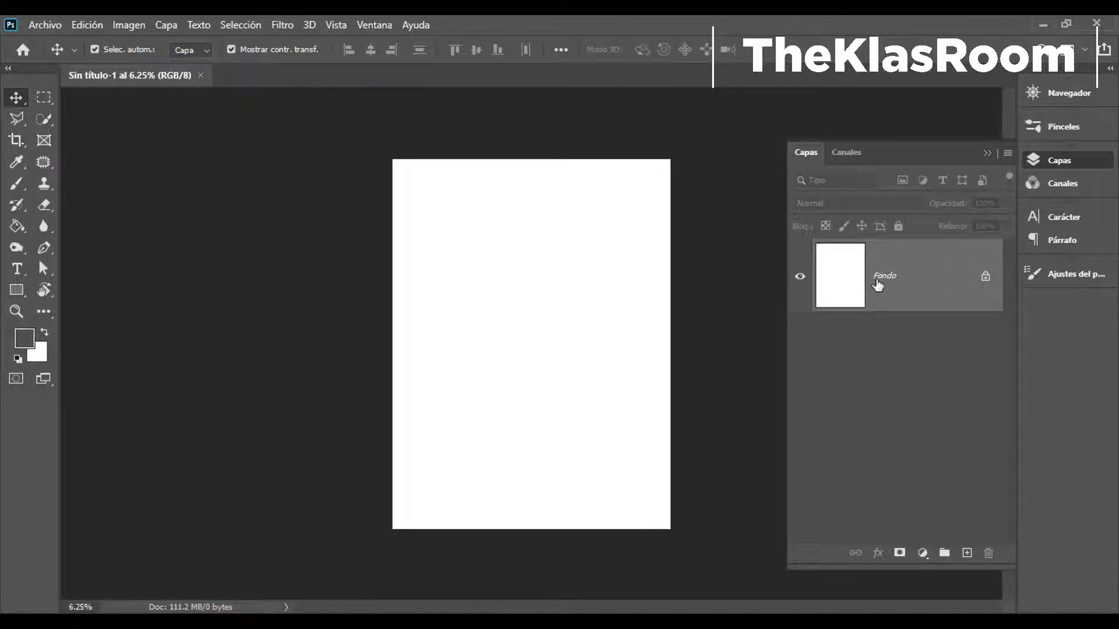
click(983, 277)
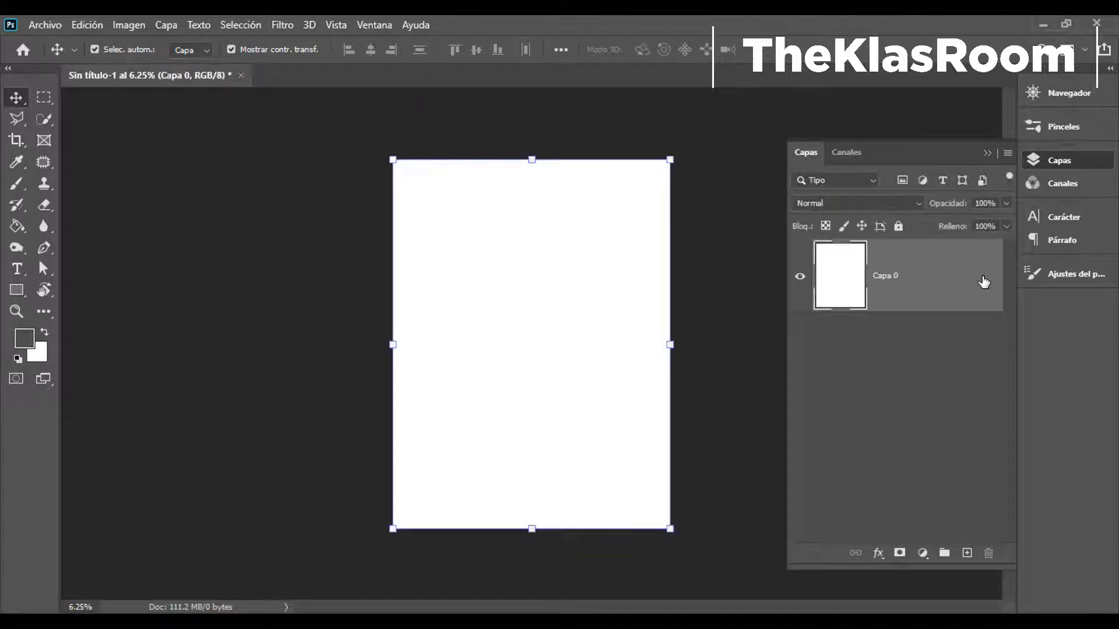
click(986, 153)
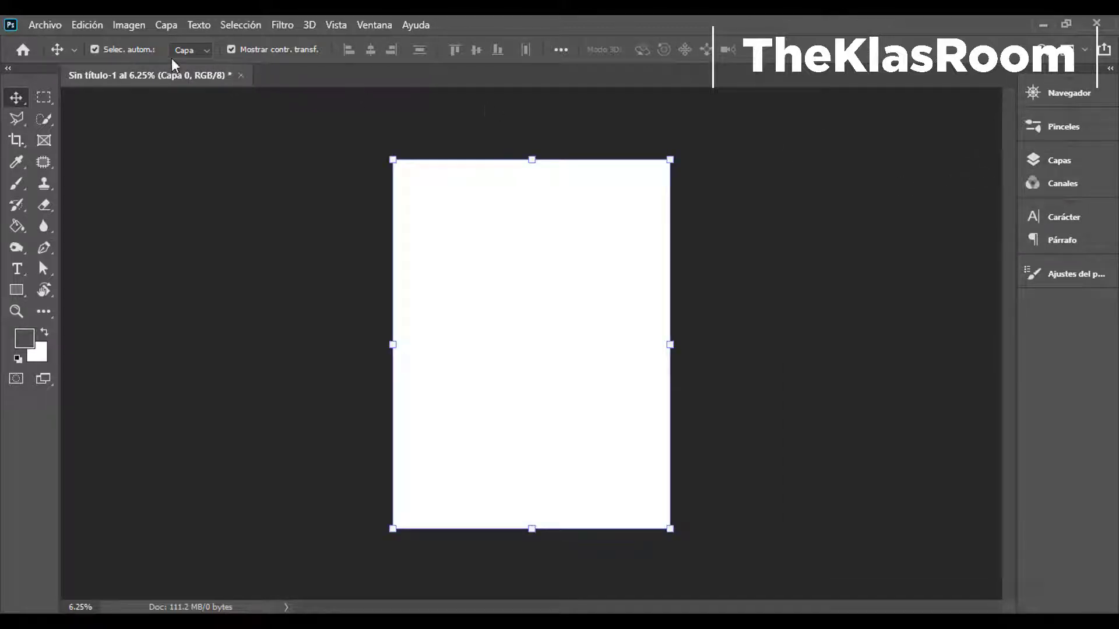
Place the image "textura de papel 1" as an embedded element, centred and scaled to 36.54% to cover the whole canvas
click(43, 26)
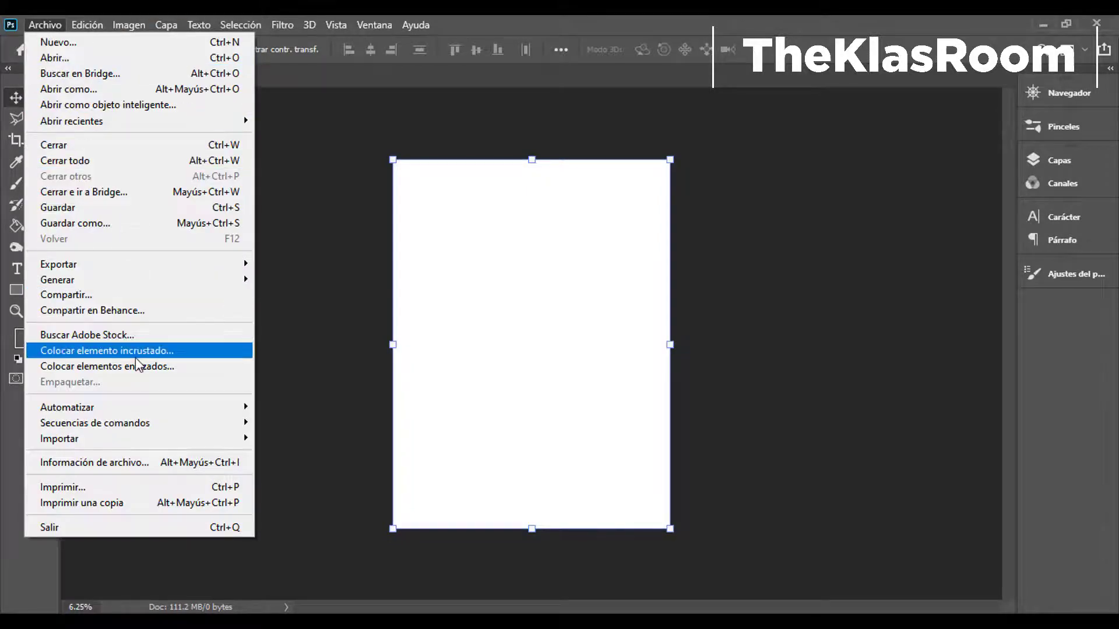
click(76, 352)
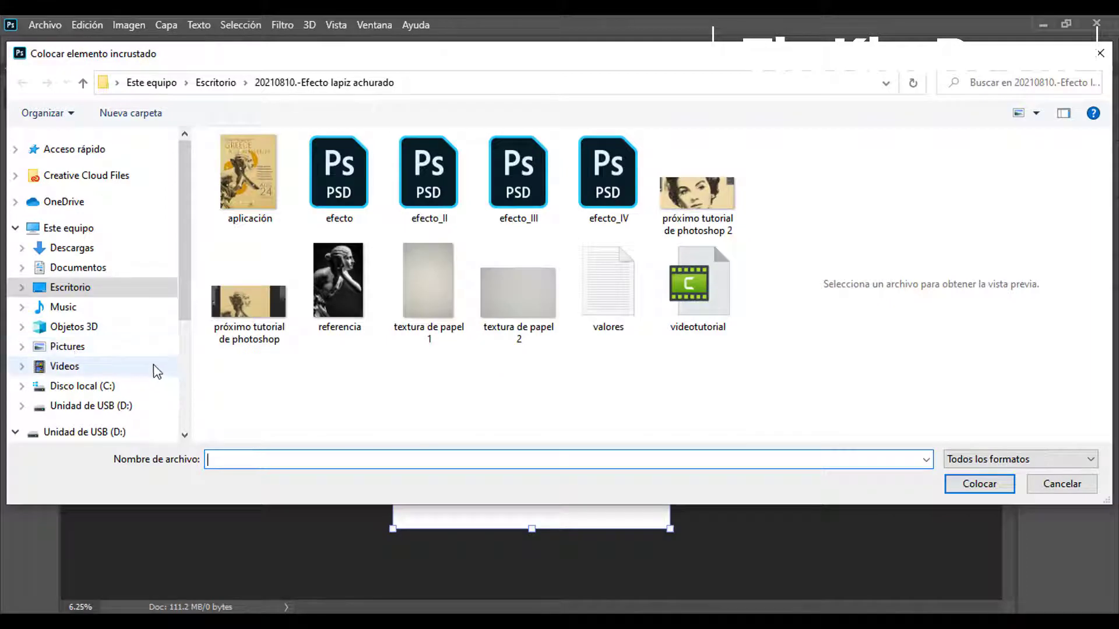
click(426, 293)
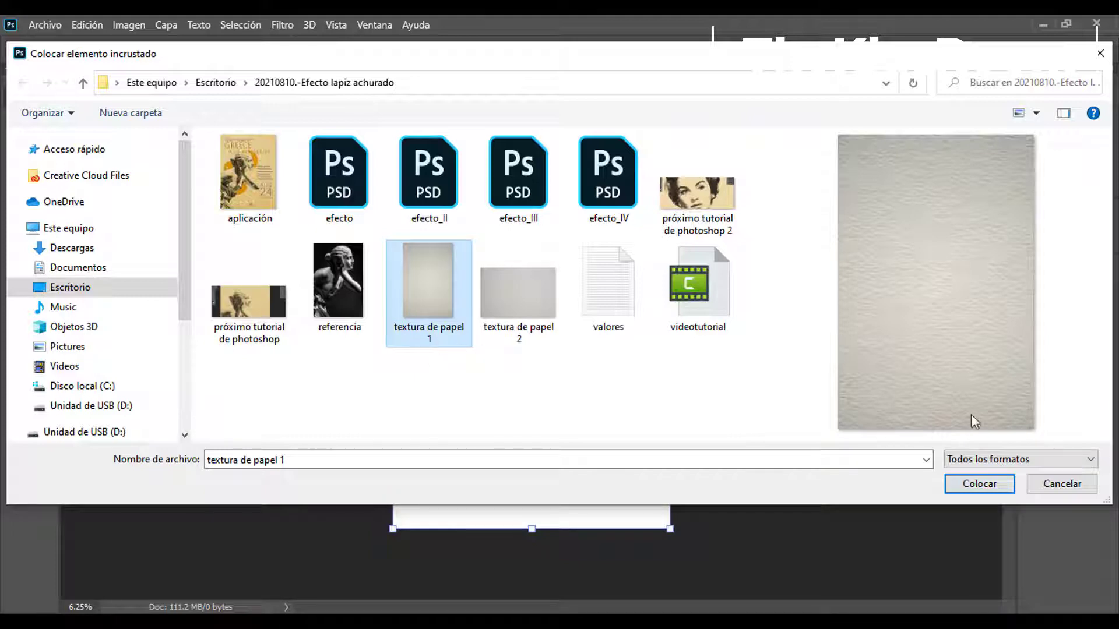
click(981, 487)
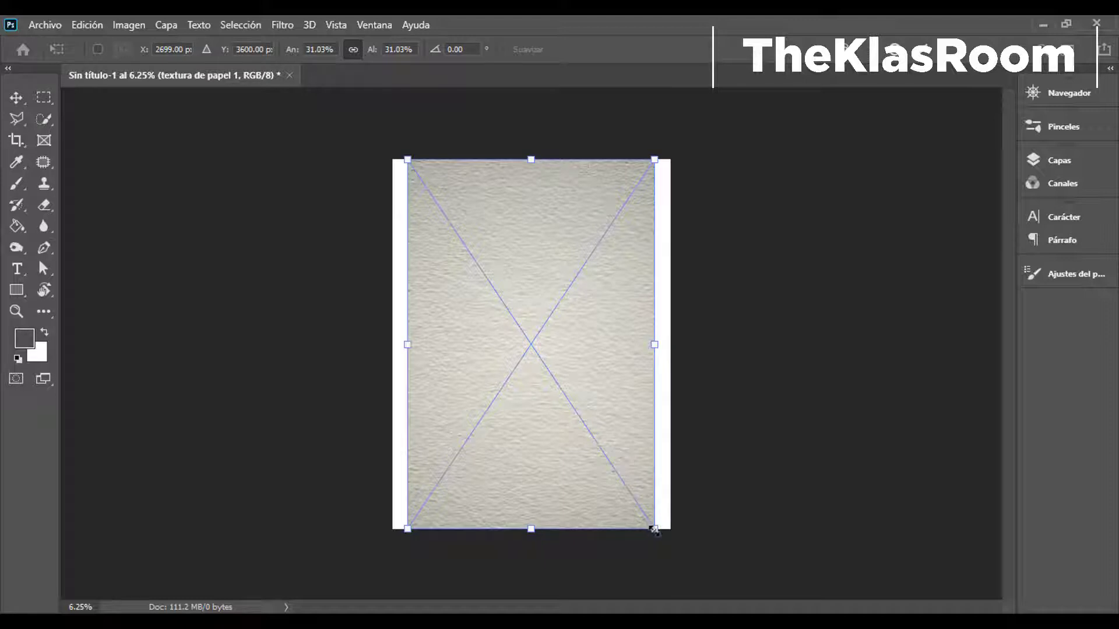
drag(654, 530, 675, 561)
drag(619, 404, 621, 398)
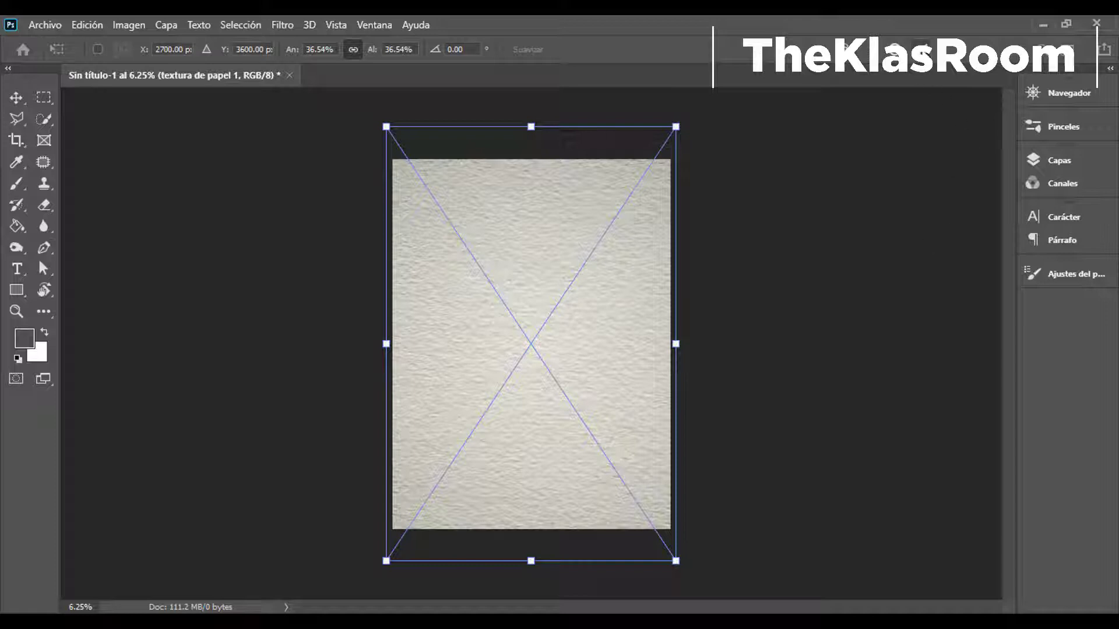
click(923, 49)
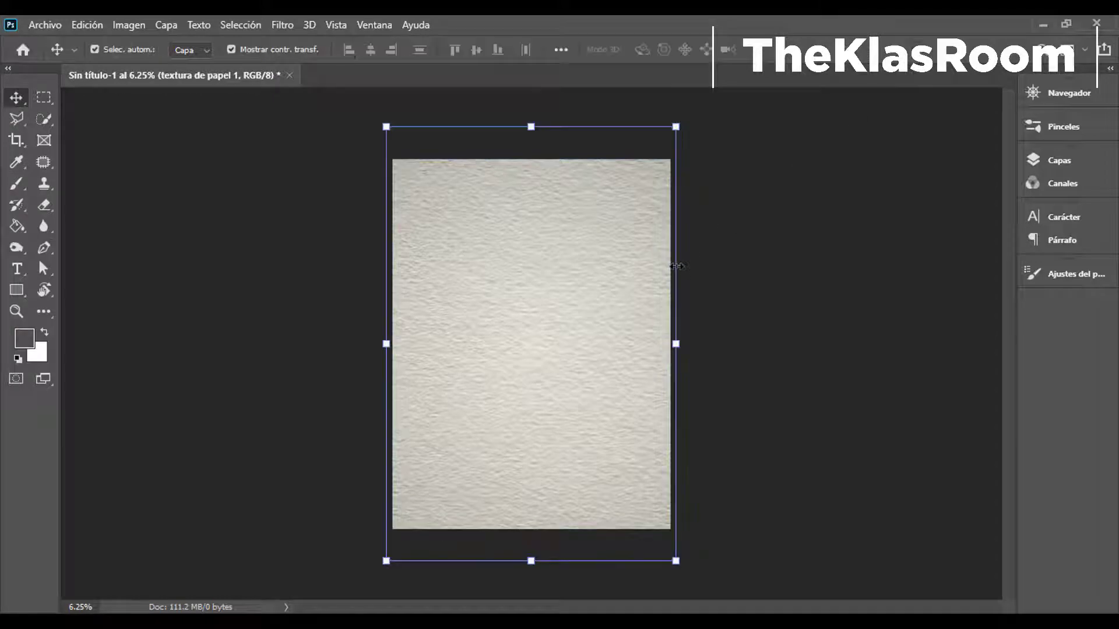
Rasterize the "textura de papel 1" layer and set its blending mode to Multiplicar
click(1059, 160)
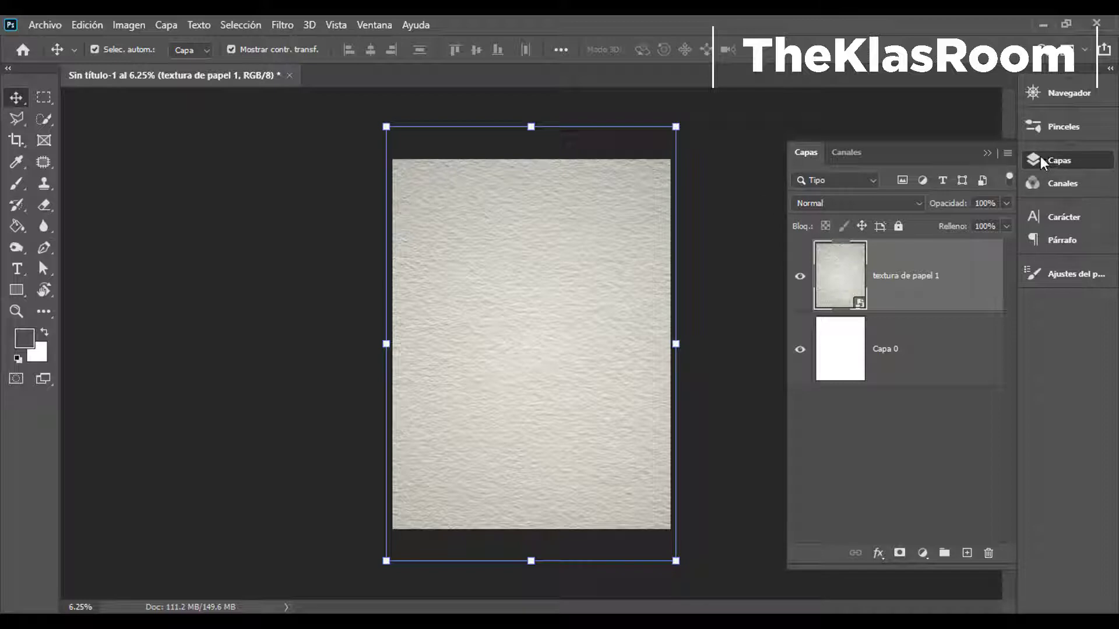
right_click(906, 280)
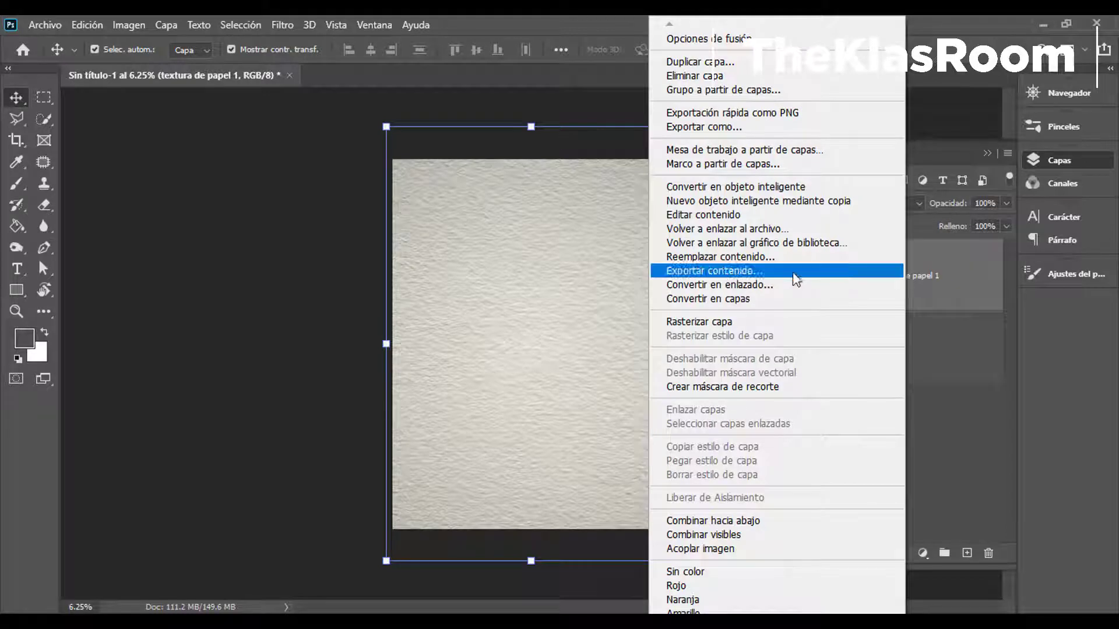
click(716, 322)
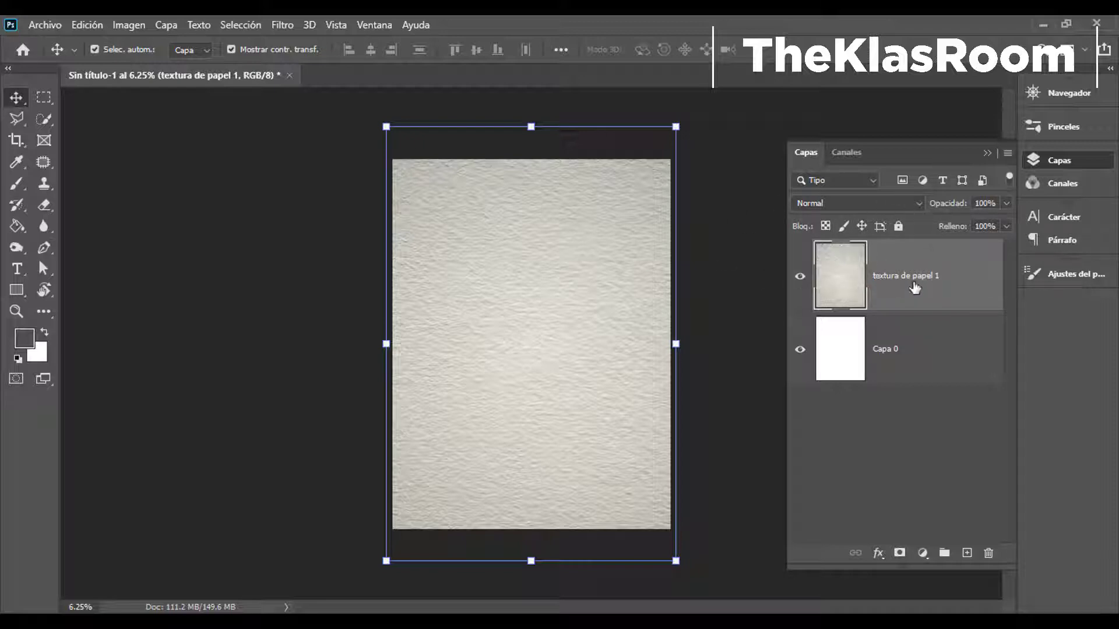
click(918, 202)
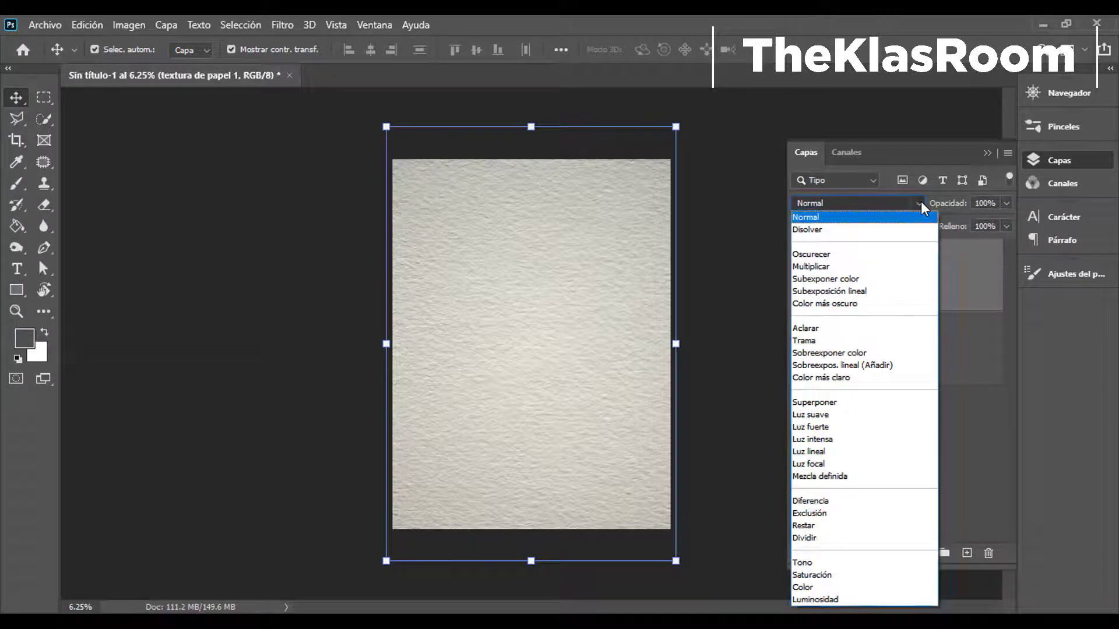
click(817, 266)
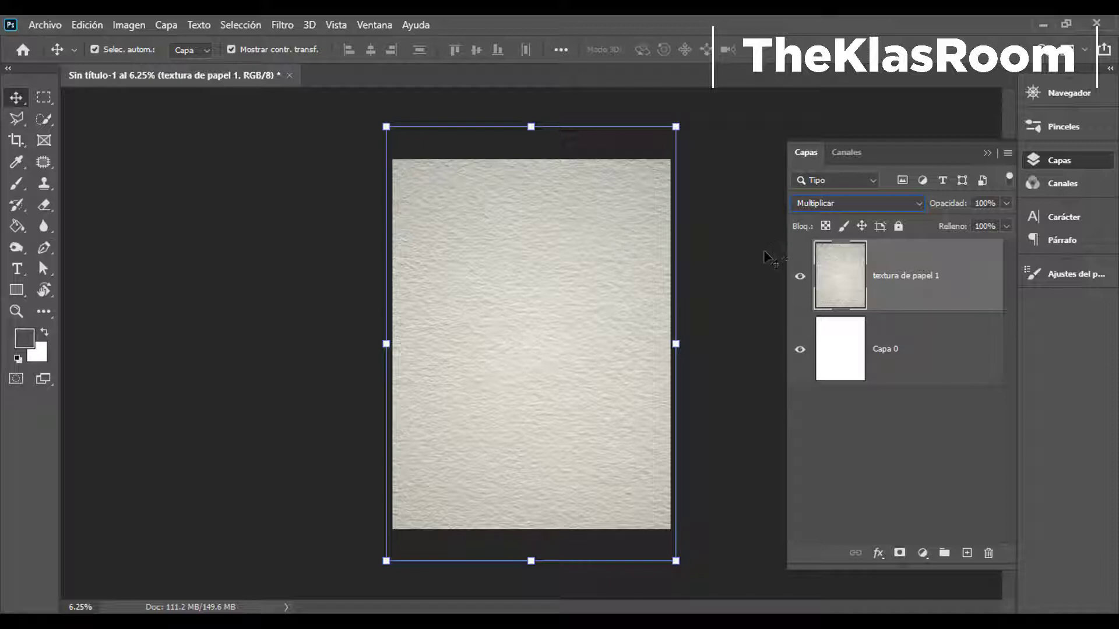
click(987, 153)
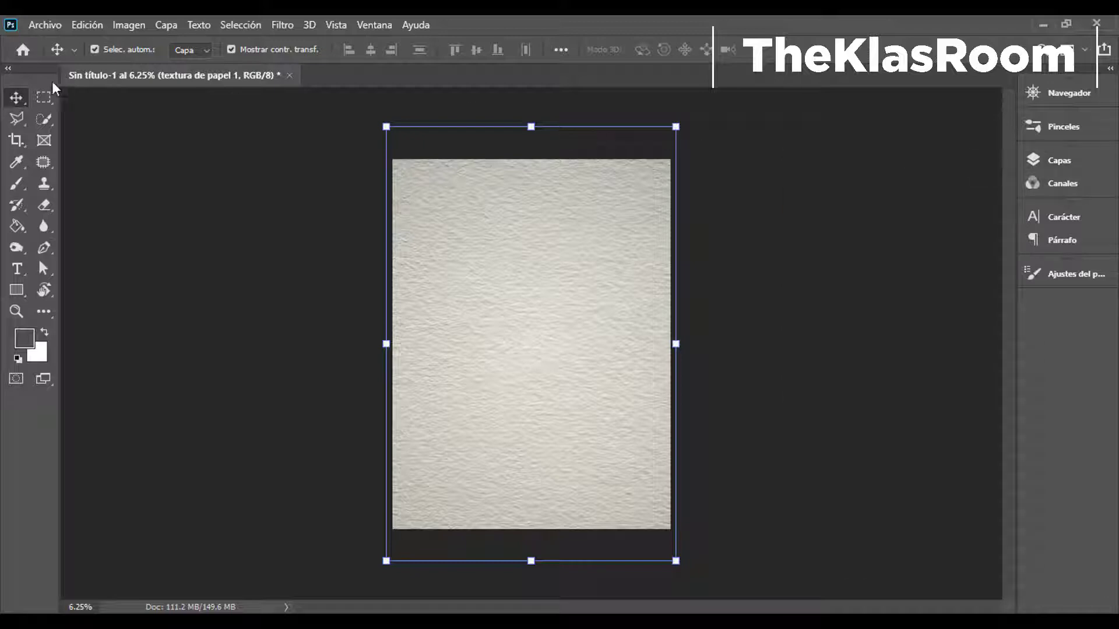
click(47, 28)
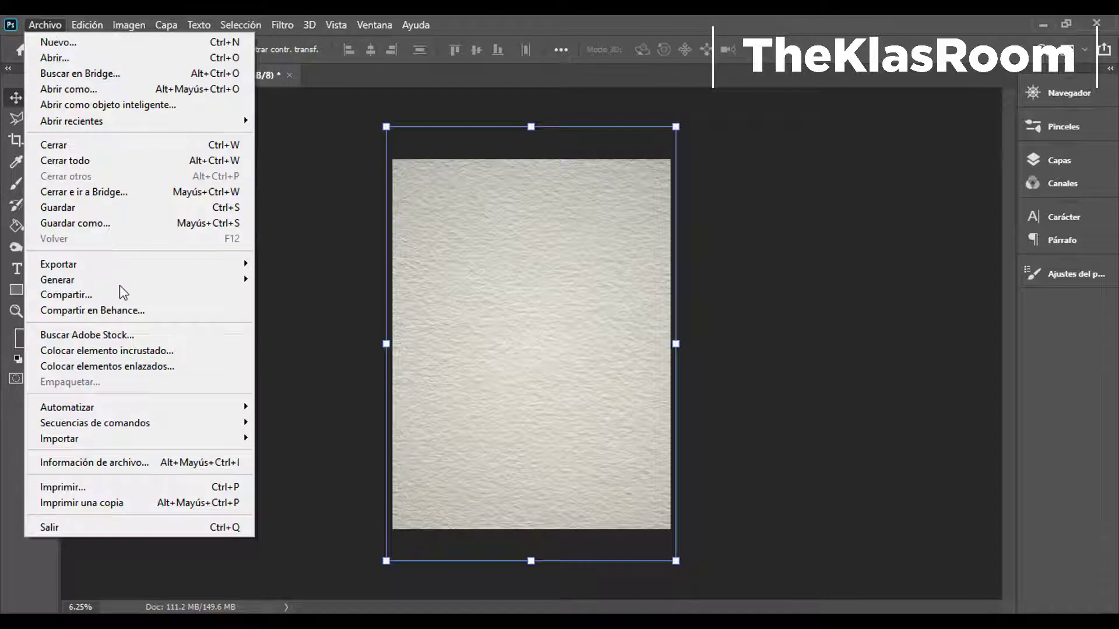
click(96, 352)
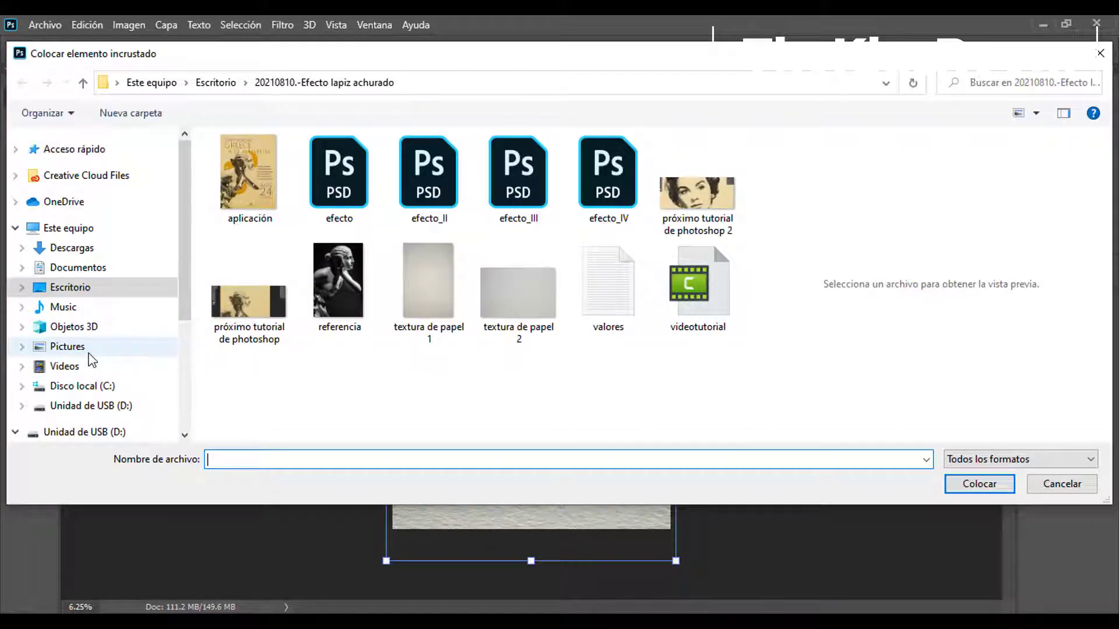
click(348, 328)
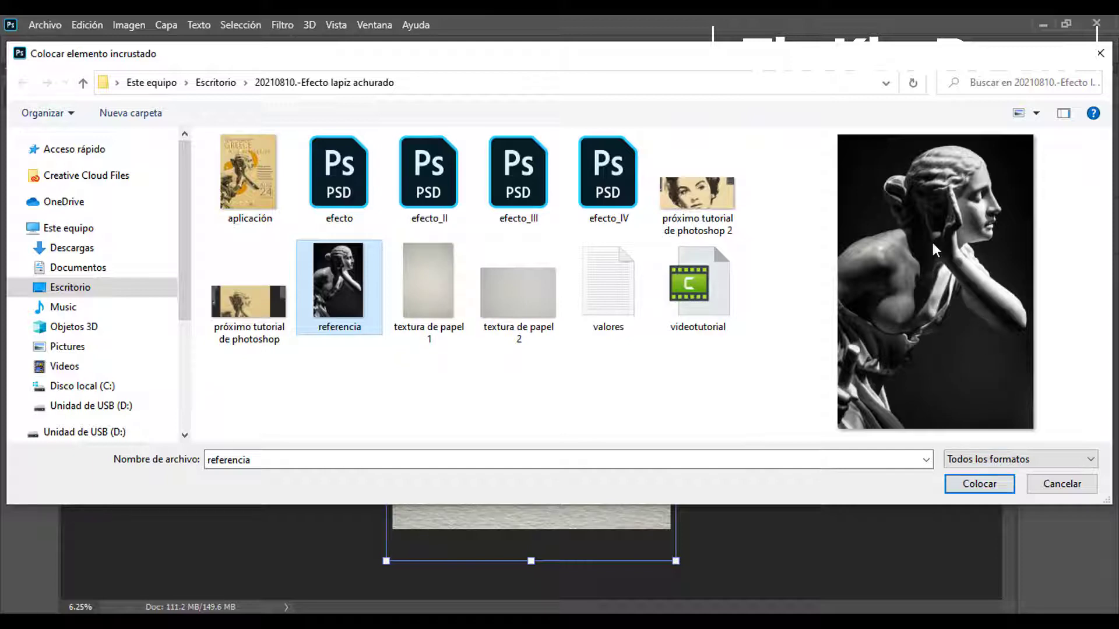
click(1064, 490)
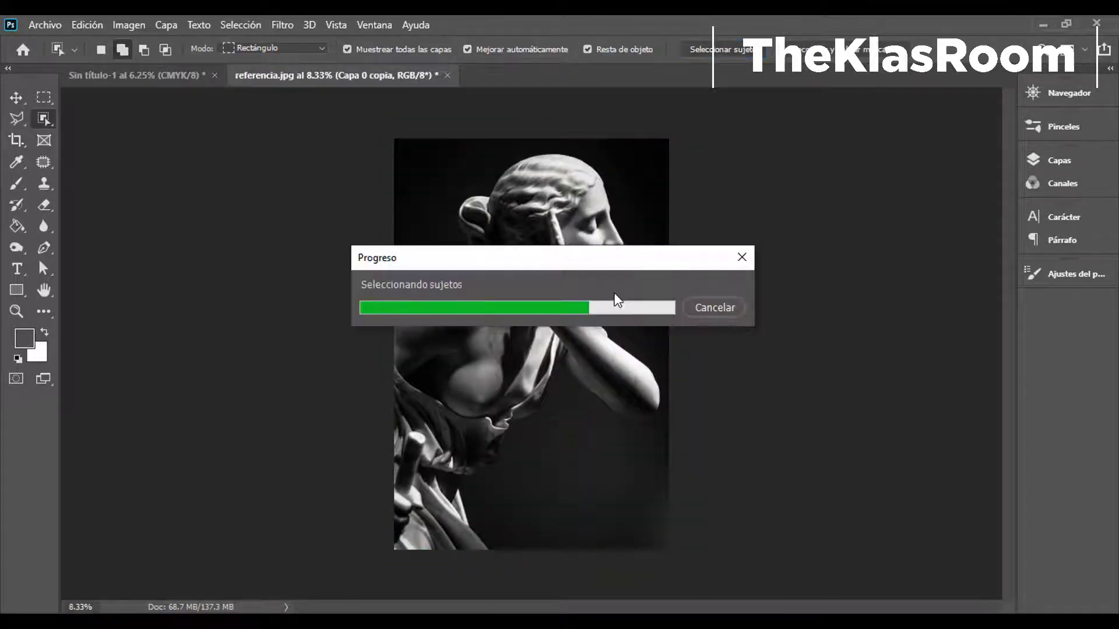
Extend the subject selection in referencia.jpg over the statue's missing drapery areas with the Quick Selection tool
right_click(43, 119)
click(111, 138)
scroll(469, 426, up, 3)
drag(470, 425, 557, 206)
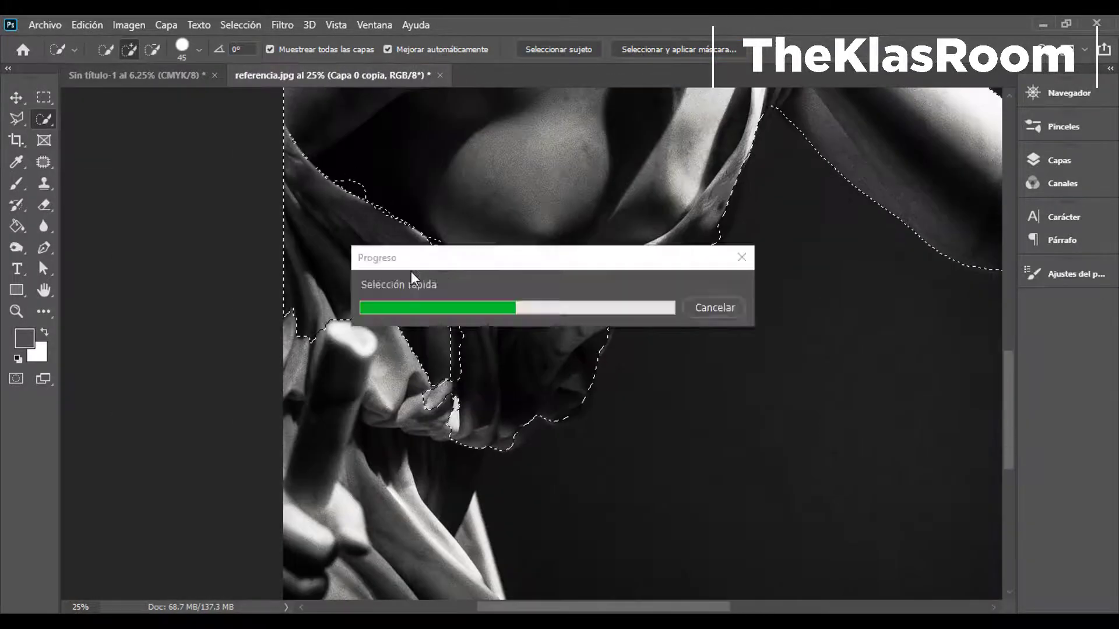
click(551, 211)
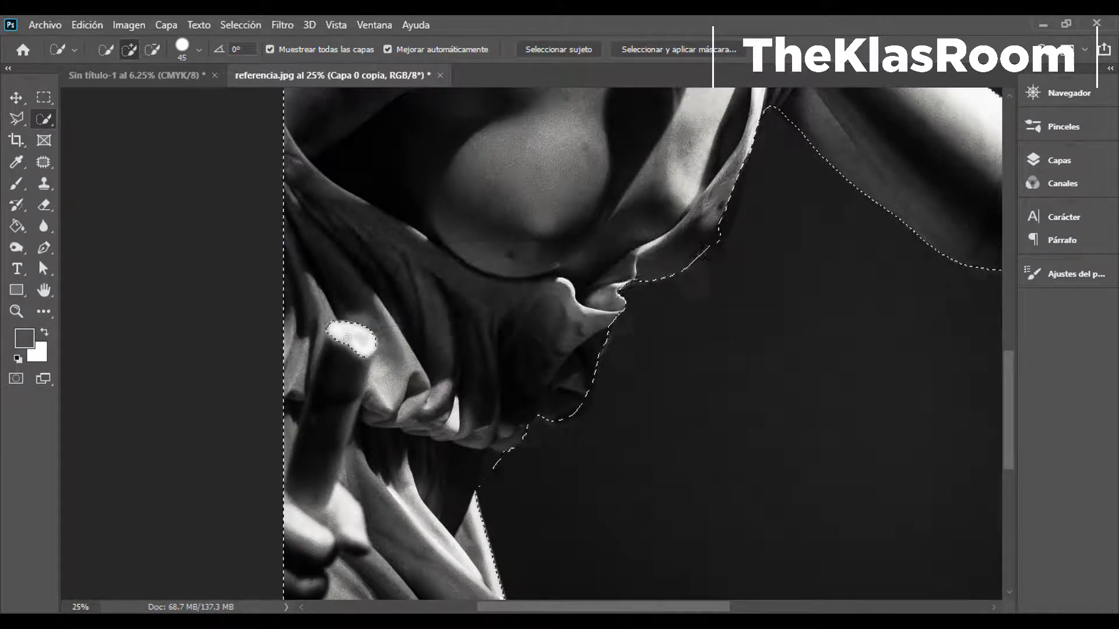
click(577, 411)
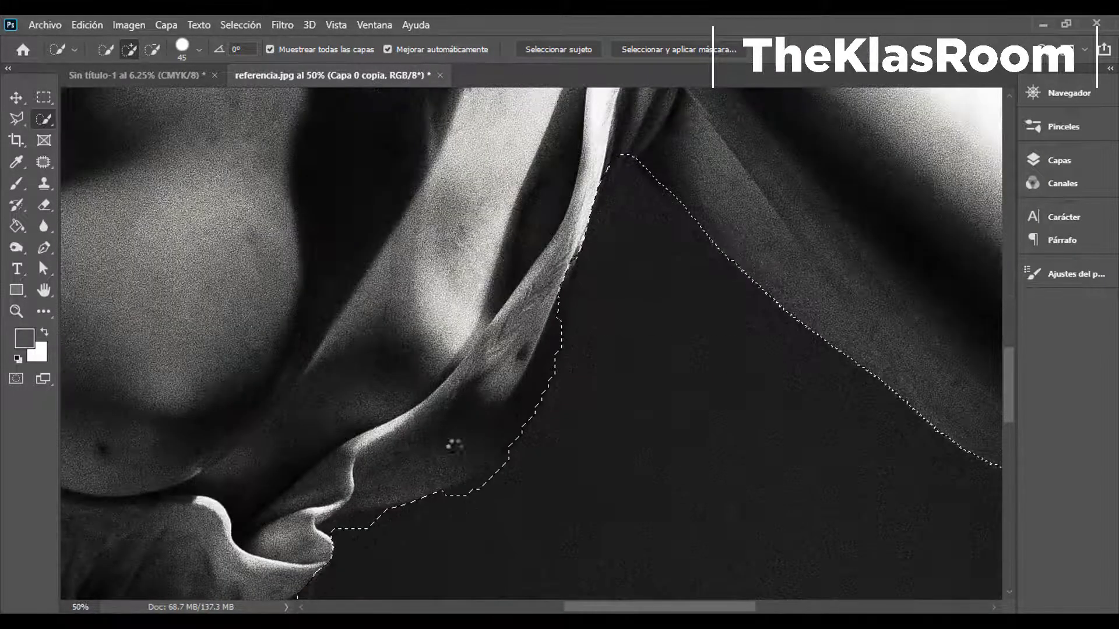
click(452, 445)
click(400, 523)
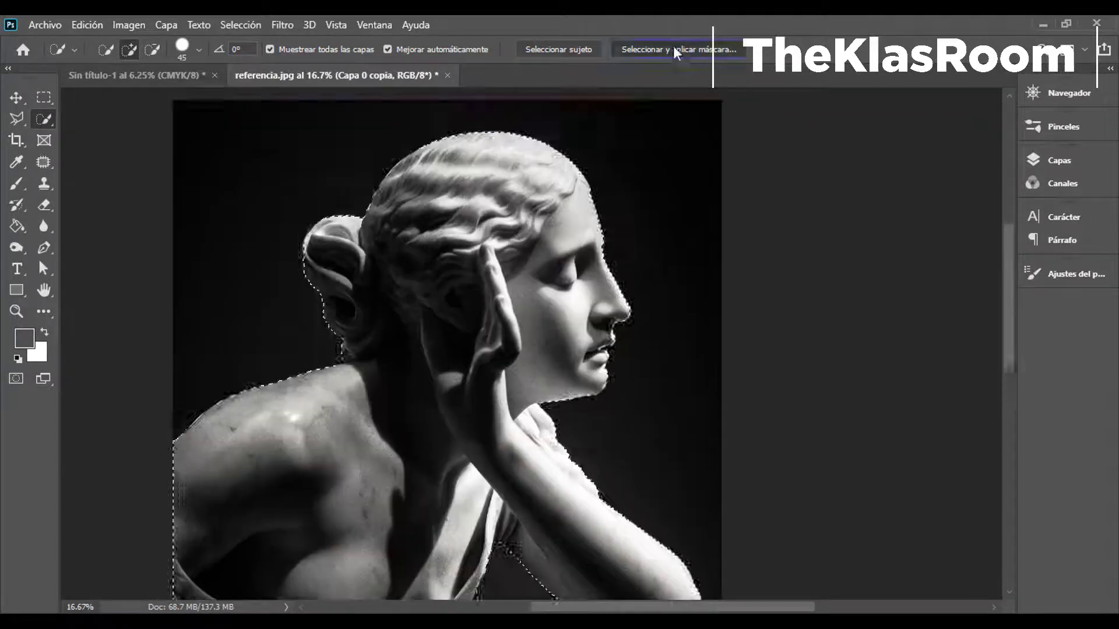
Refine the statue selection with Select and Mask using Smart Radius and a 3 px radius, and output it as a masked layer
click(676, 49)
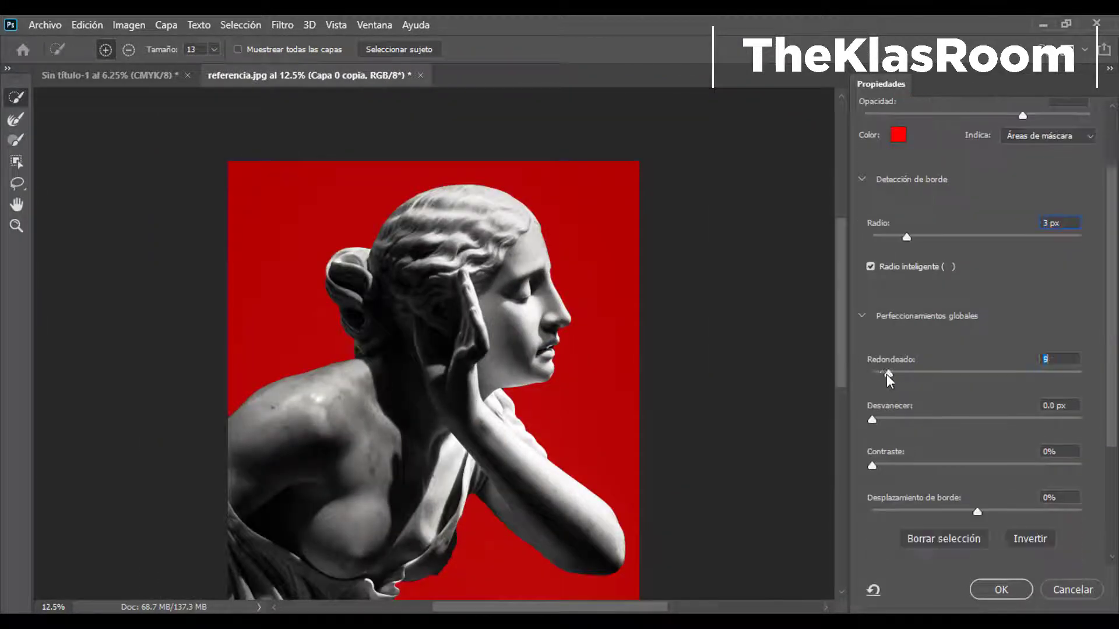
key(Tab)
key(Tab)
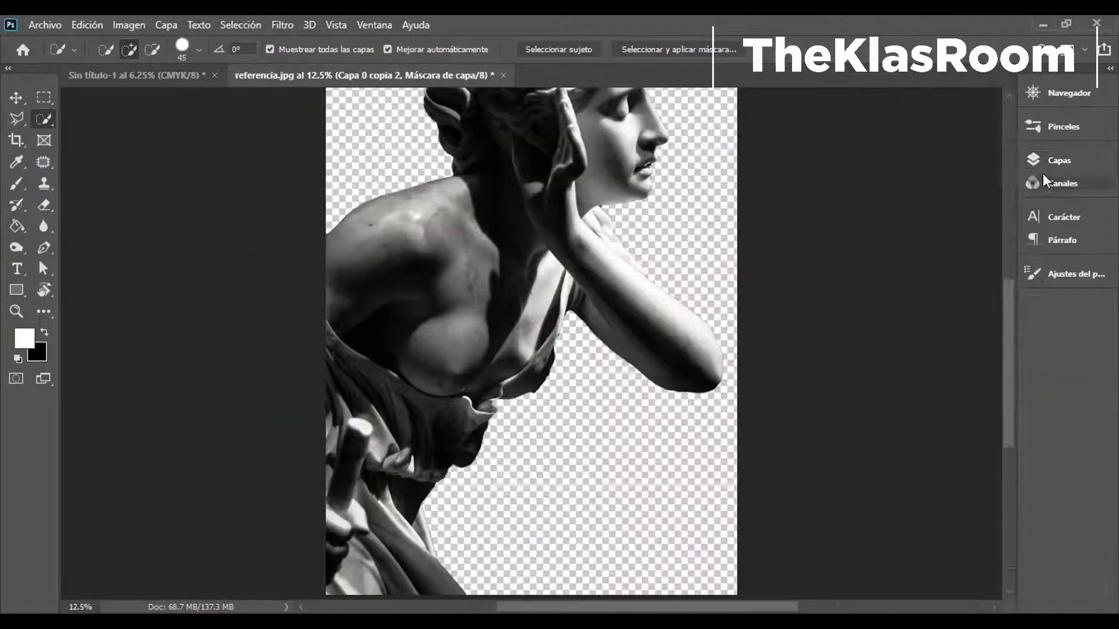
Copy the cut-out statue layer Capa 2 from referencia.jpg into the Sin título-1 document, converting its colours to keep their appearance
click(1042, 164)
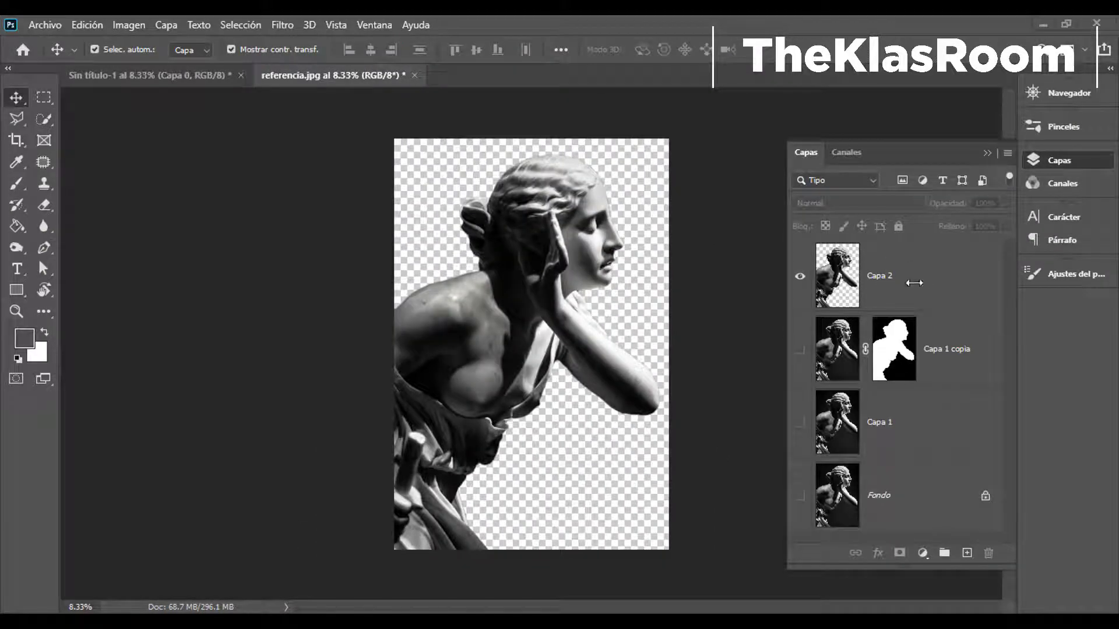
click(887, 275)
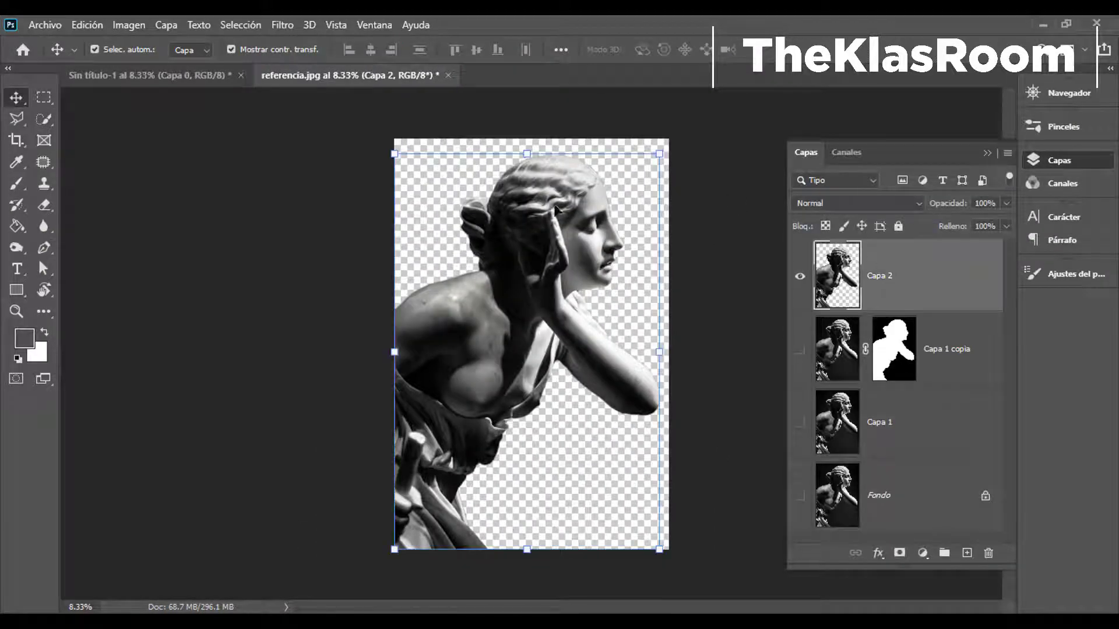
drag(505, 358, 236, 114)
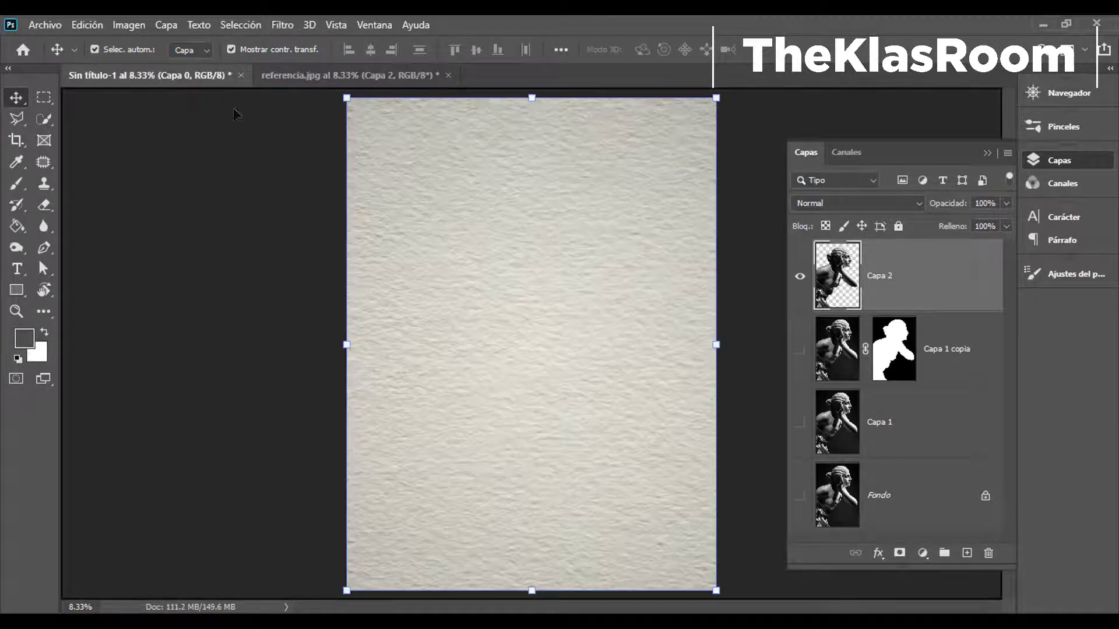
drag(529, 304, 533, 310)
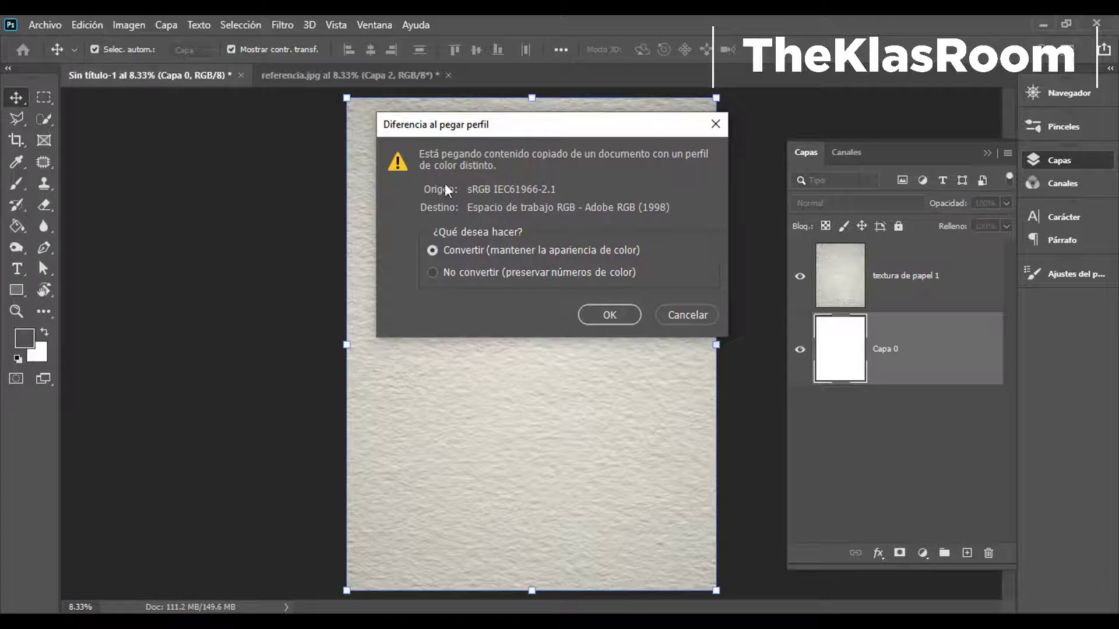
click(589, 312)
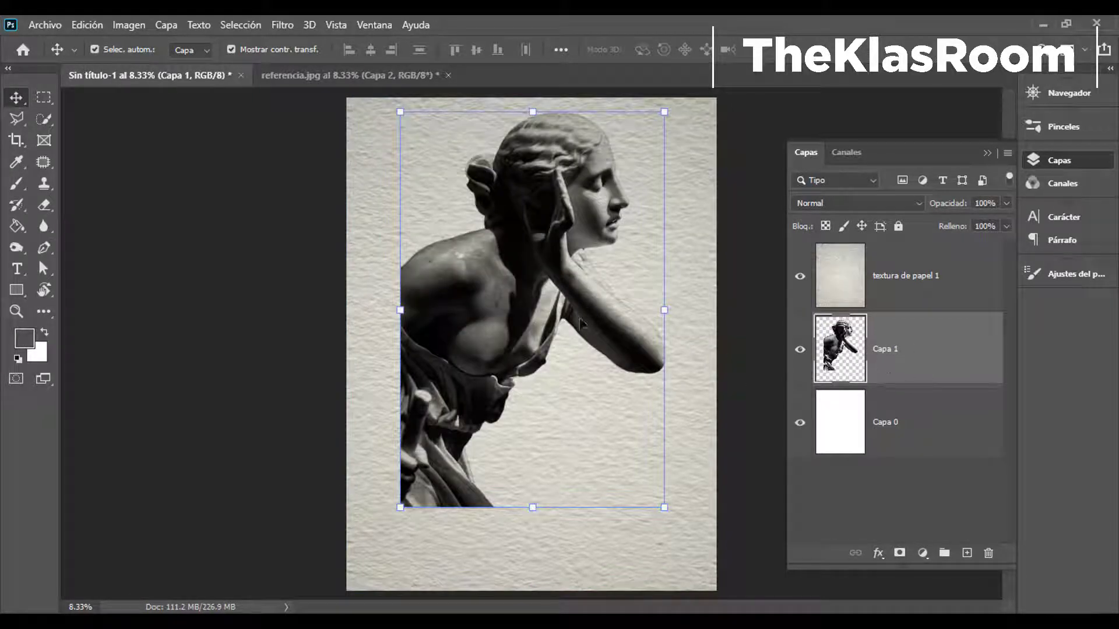
Move the statue on Capa 1 into the canvas's lower-left corner, hiding the paper texture during the move and showing it again
mouse_move(552, 184)
mouse_down()
mouse_move(543, 219)
mouse_move(544, 203)
mouse_up()
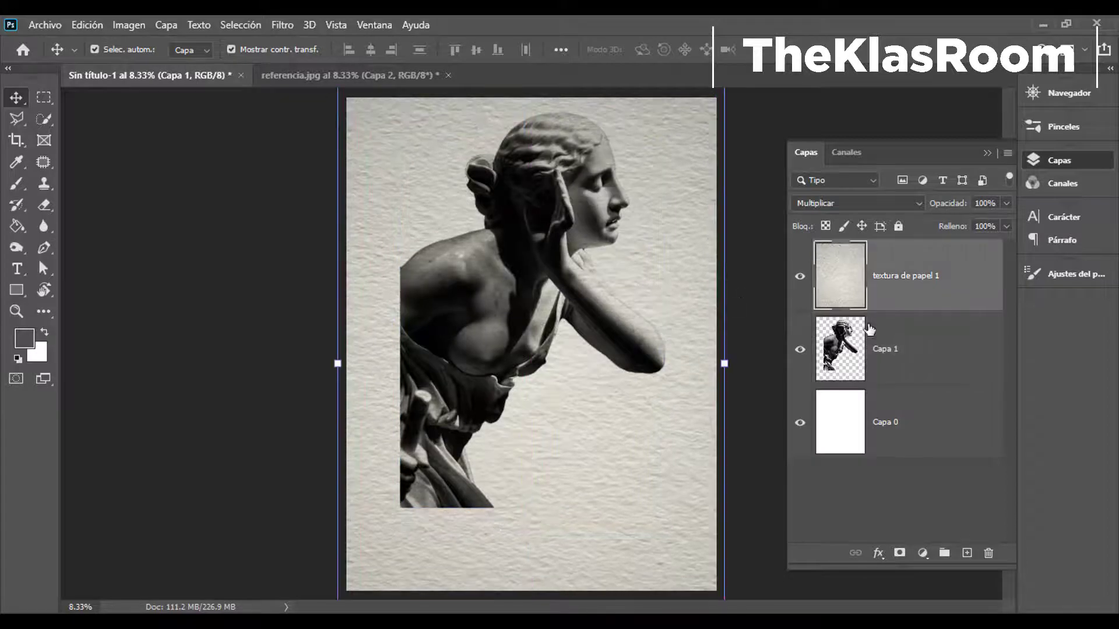
key(ctrl+z)
click(886, 365)
click(800, 276)
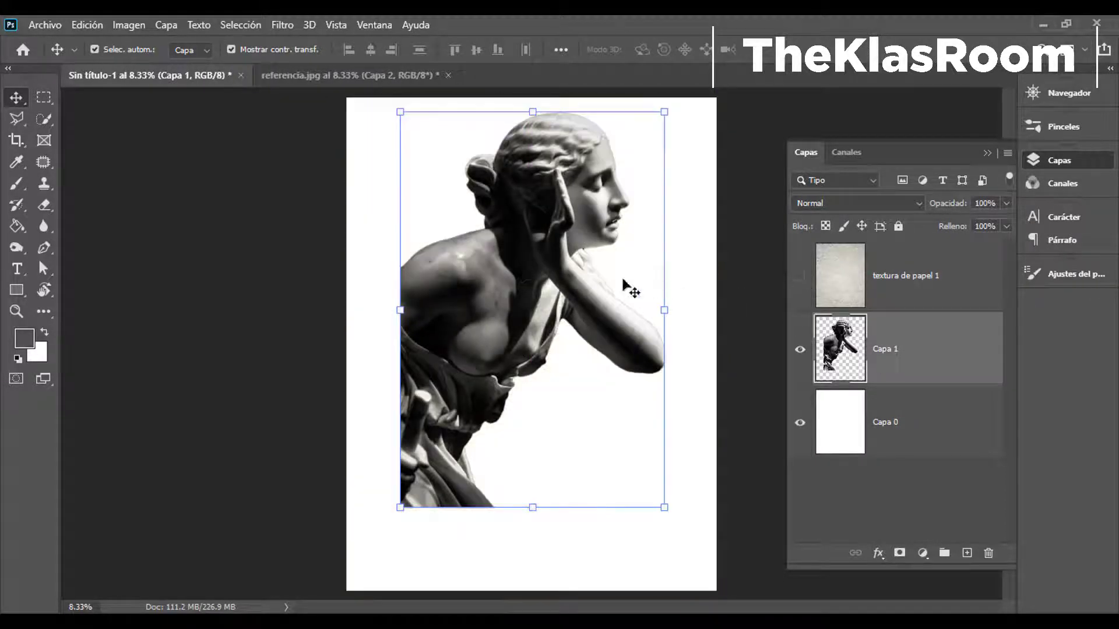
drag(510, 286, 456, 371)
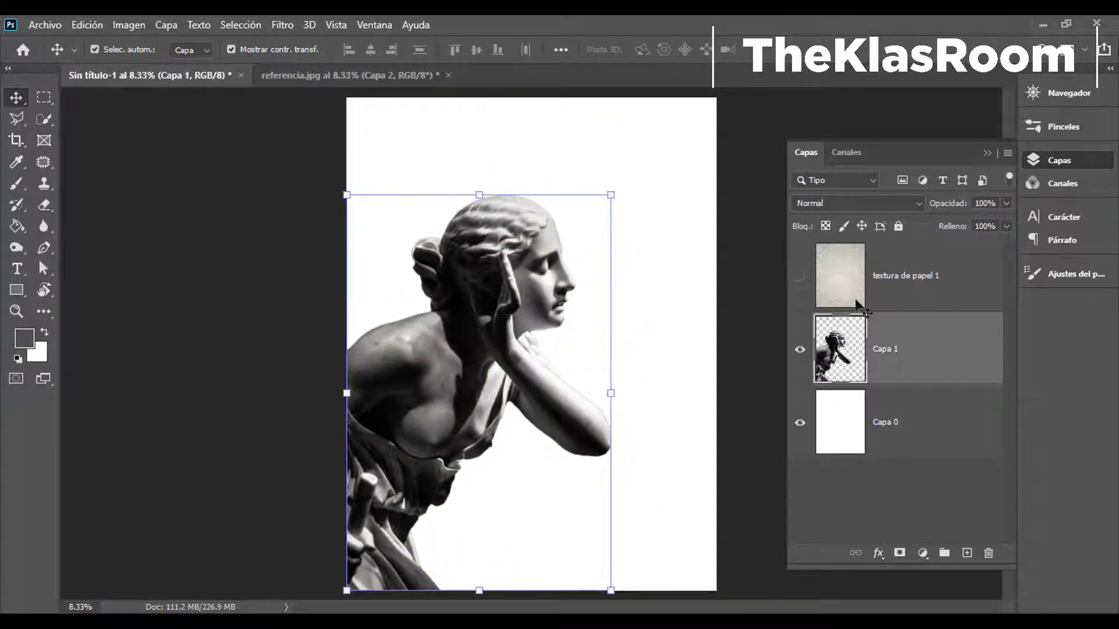
click(798, 278)
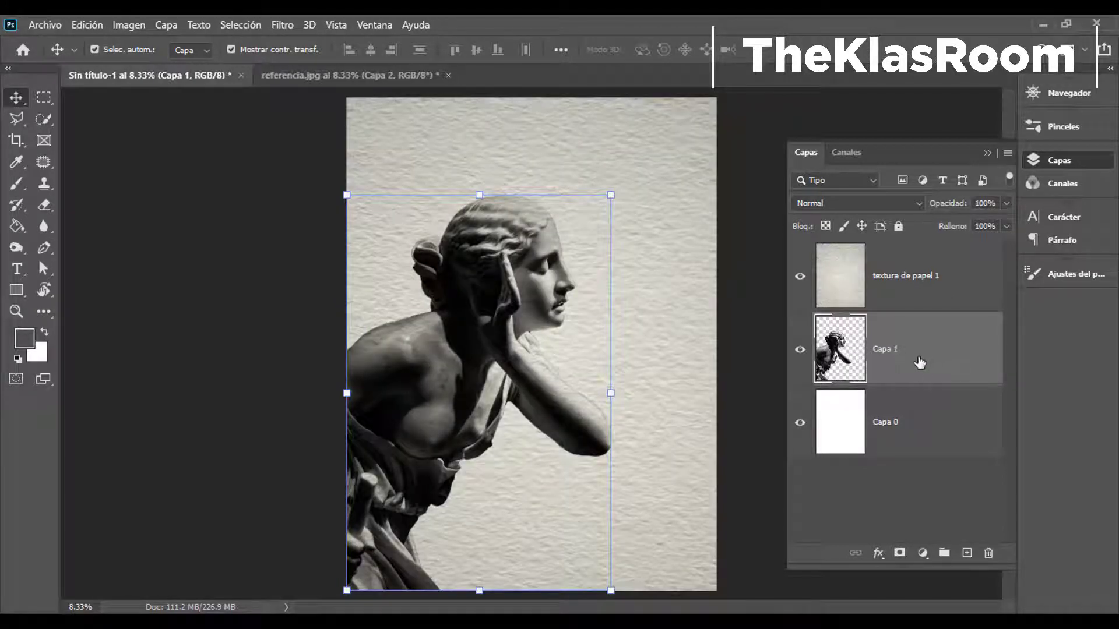
Rename the statue layer Capa 1 as "original"
drag(918, 362, 894, 356)
key(ctrl+plus)
key(ctrl+plus)
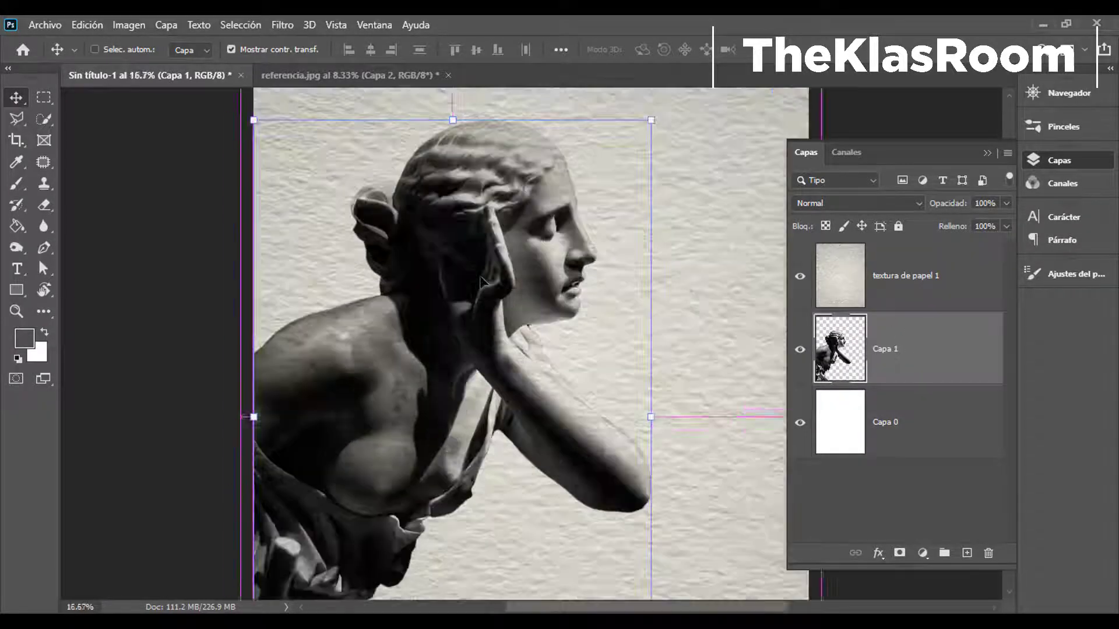
key(ctrl+plus)
drag(482, 283, 491, 479)
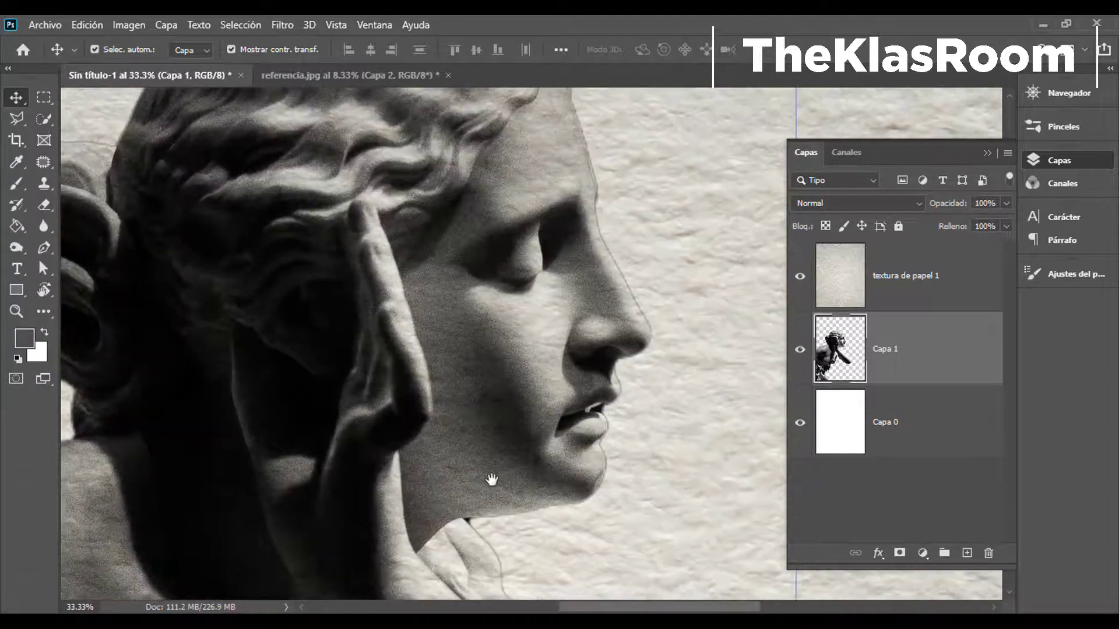
double_click(884, 349)
text(original)
key(Return)
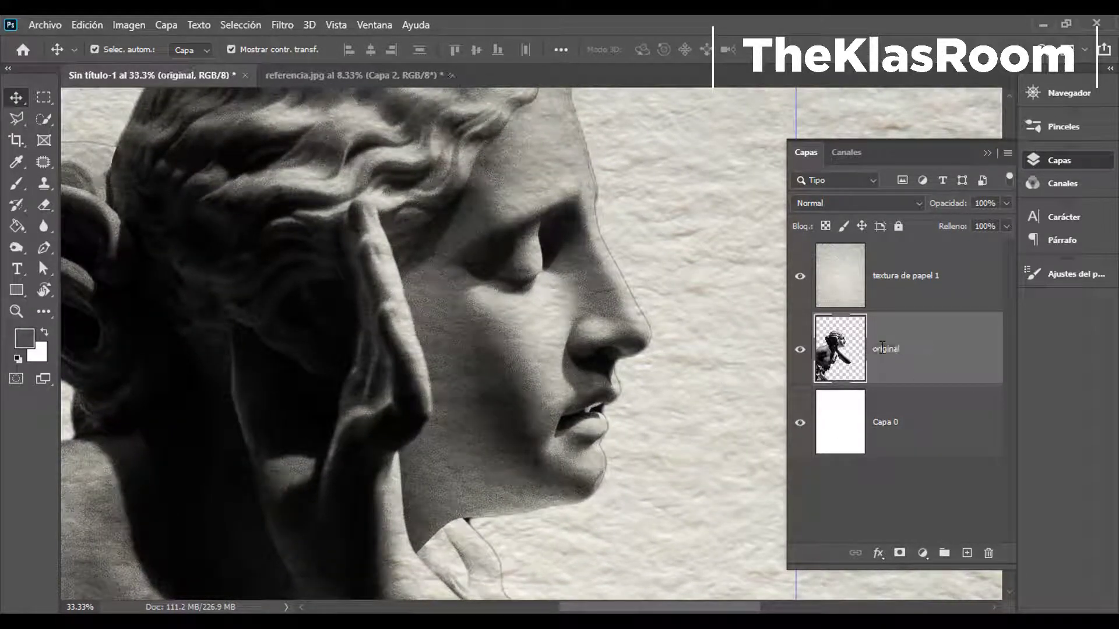
Duplicate the "original" layer, hide the source layer and rename the copy as "base"
key(ctrl+minus)
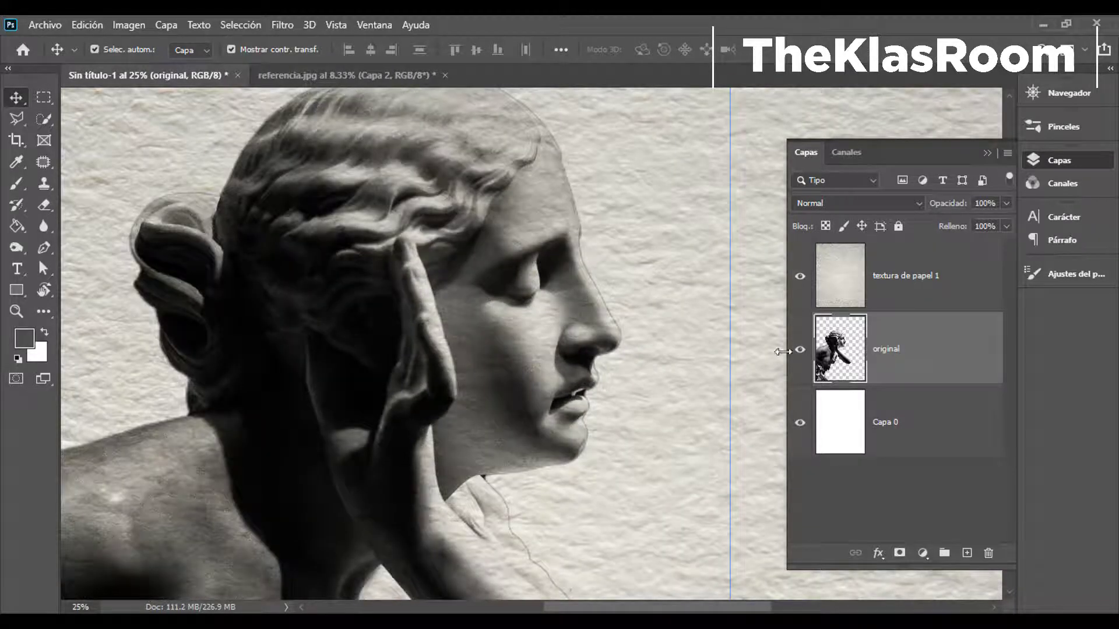
drag(746, 341, 707, 351)
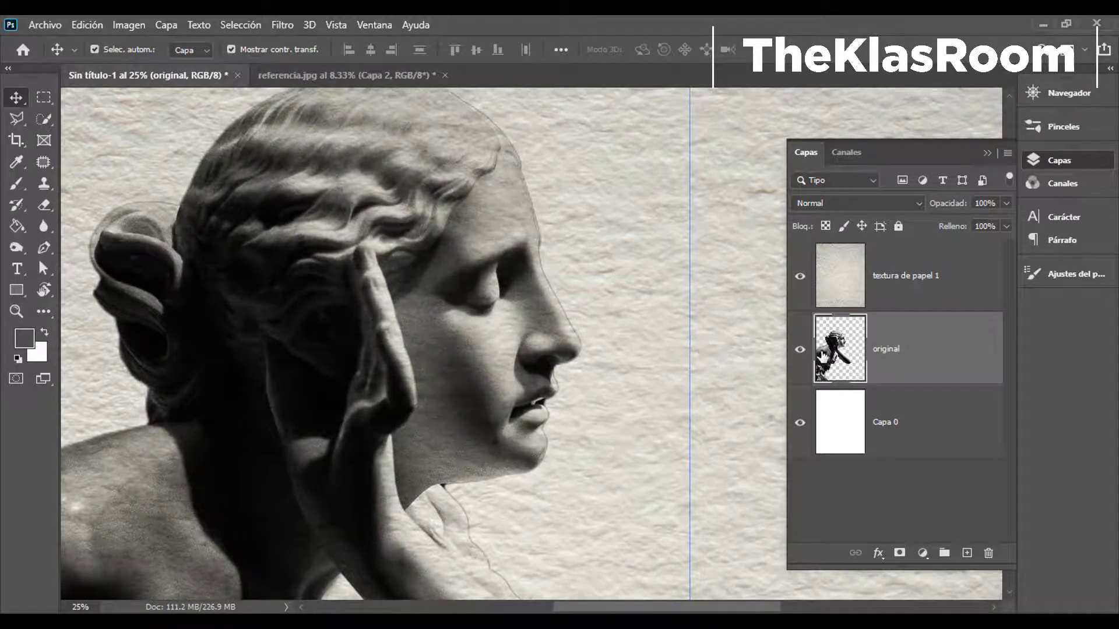
key(ctrl+j)
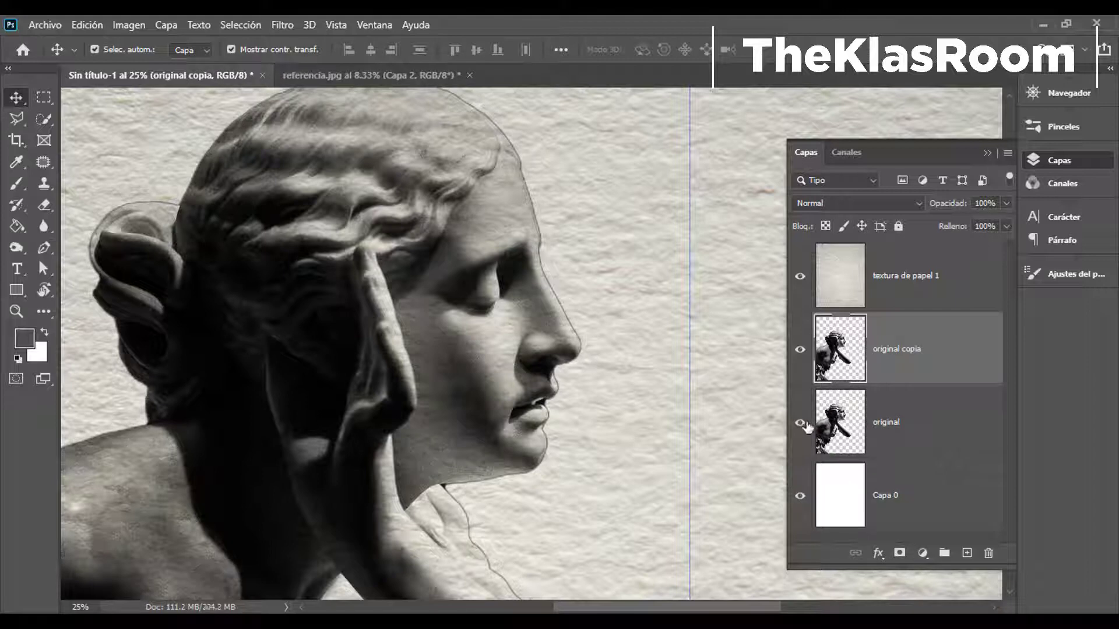
click(800, 422)
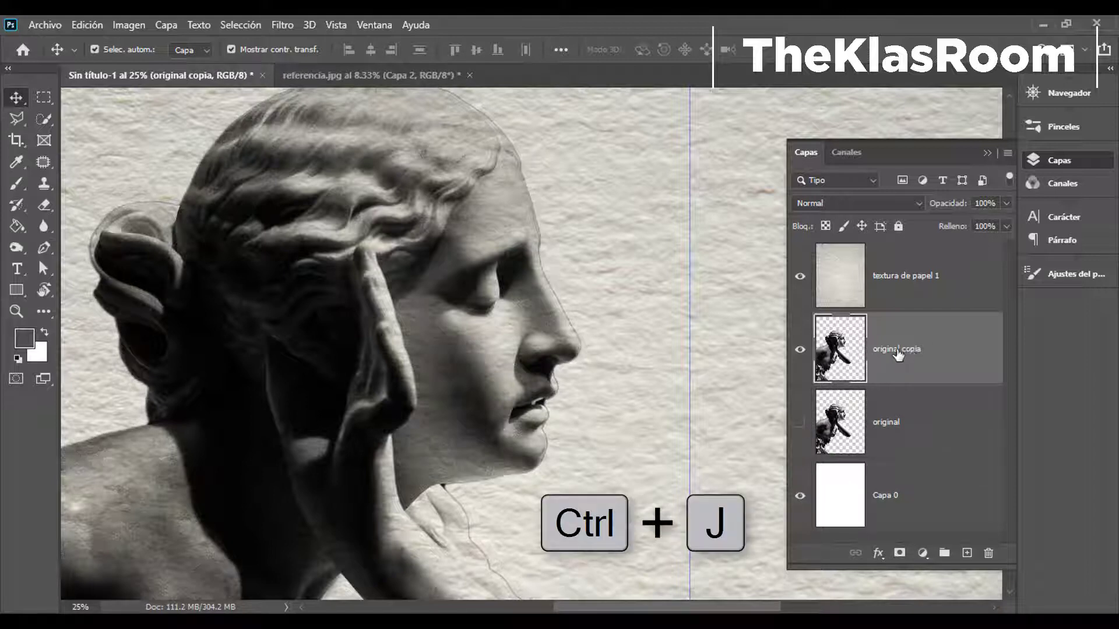
double_click(898, 352)
text(base)
key(Return)
Duplicate the "base" layer twice and hide the "base" layer itself
key(ctrl+minus)
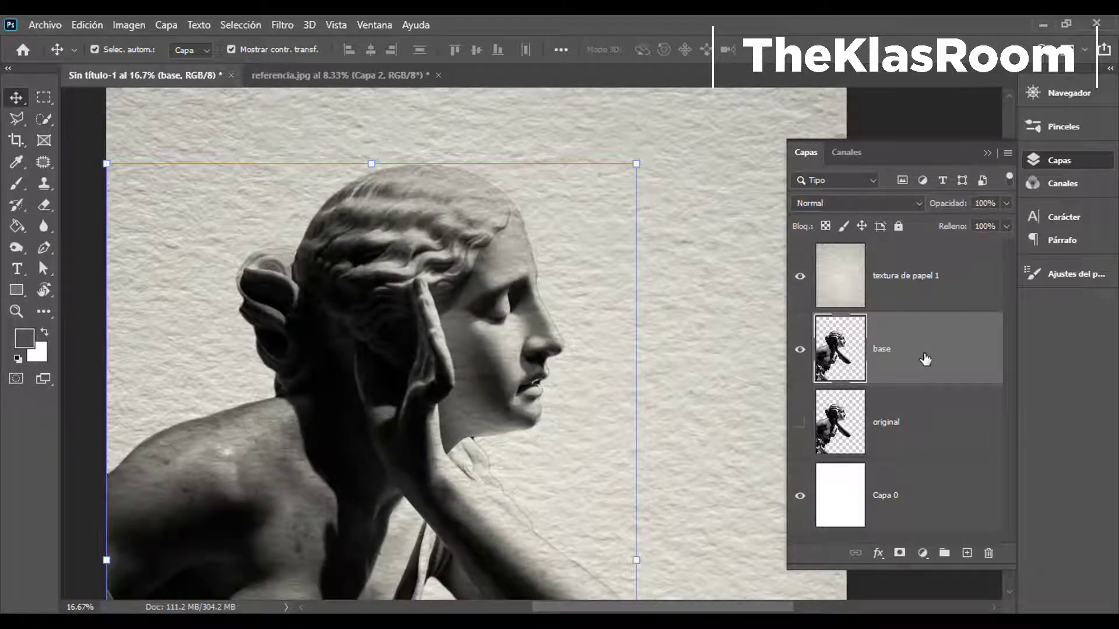
key(ctrl+j)
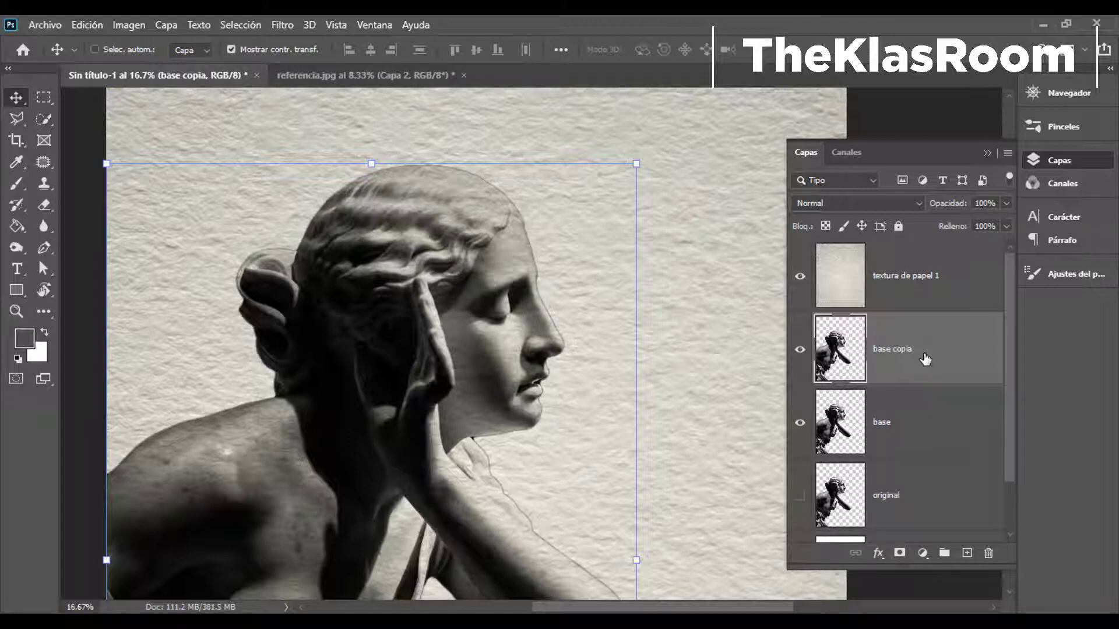
key(ctrl+j)
scroll(1015, 387, down, 3)
click(799, 433)
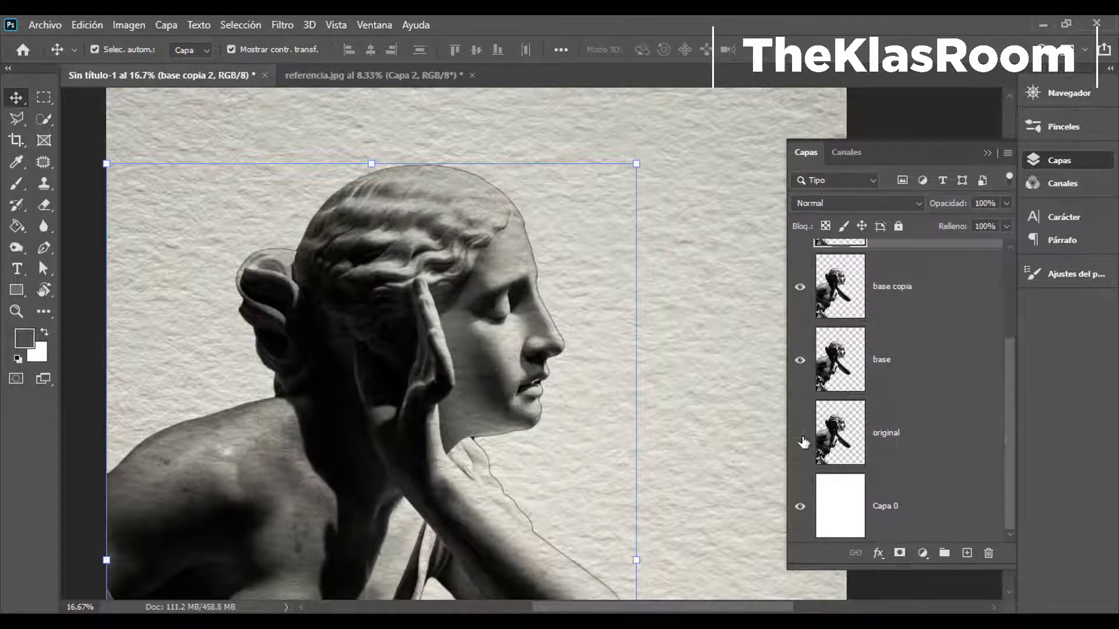
click(891, 437)
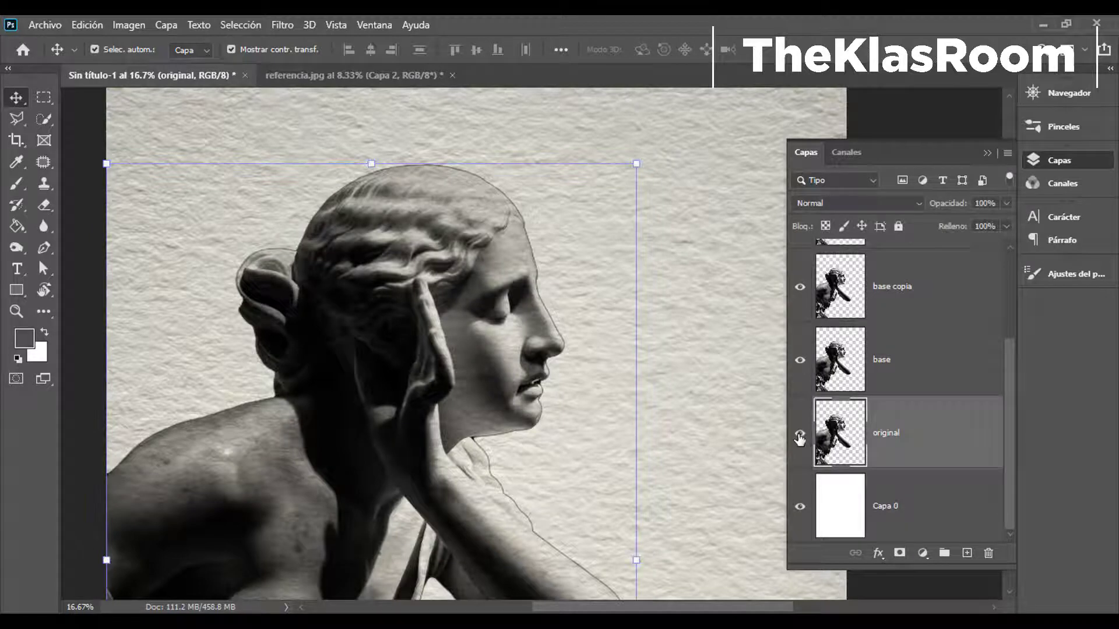
scroll(880, 446, up, 1)
scroll(880, 446, up, 1)
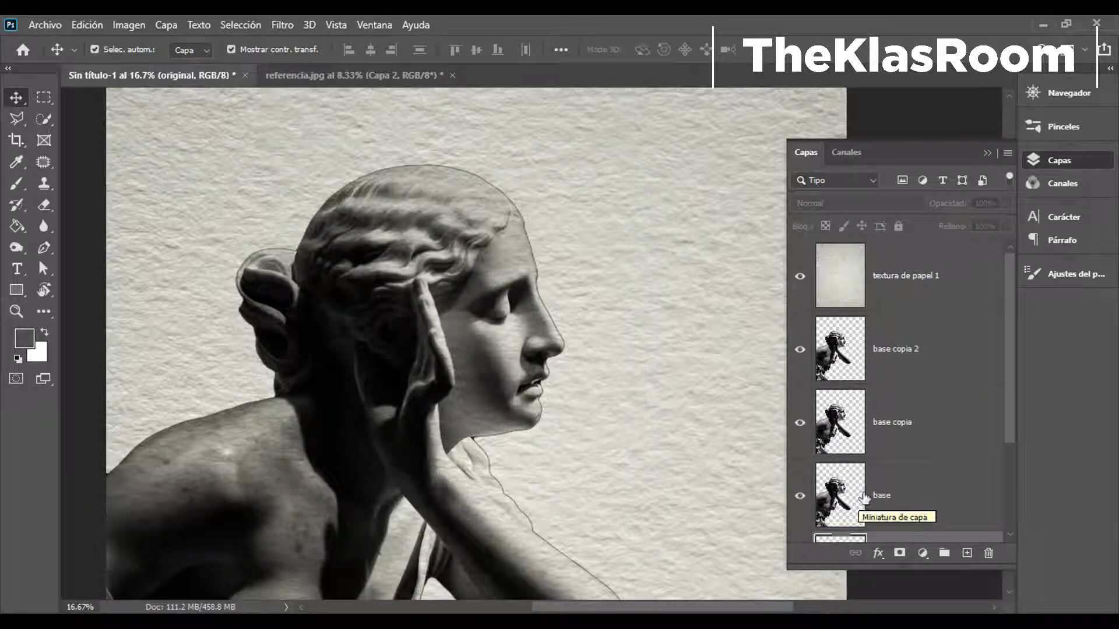
click(893, 495)
click(802, 500)
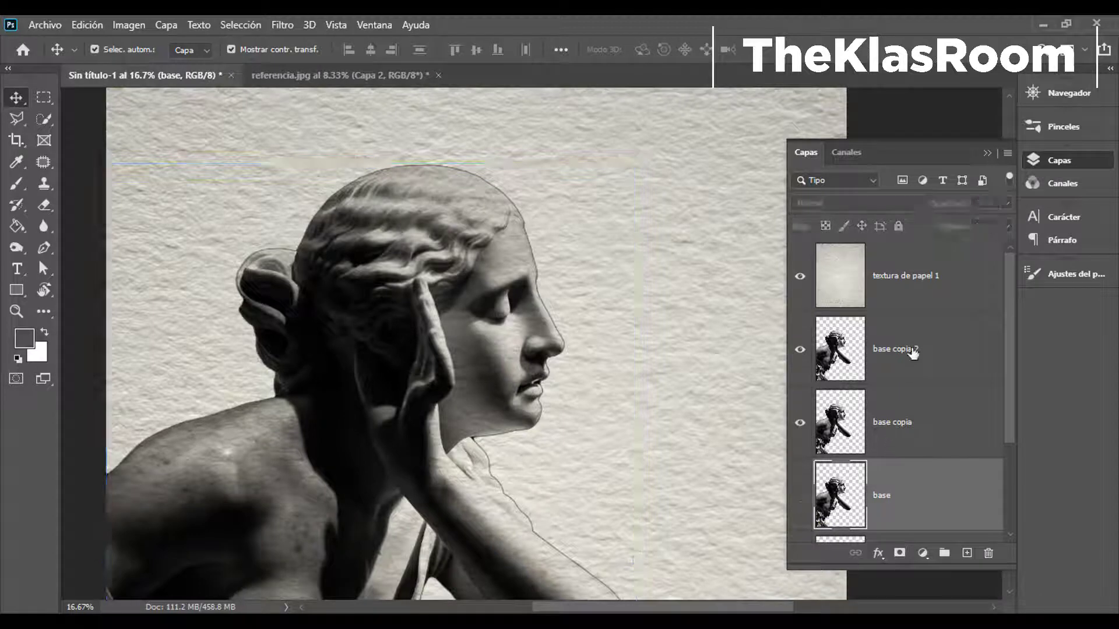
Rename the "base copia 2" layer as "bordes"
click(880, 351)
double_click(911, 361)
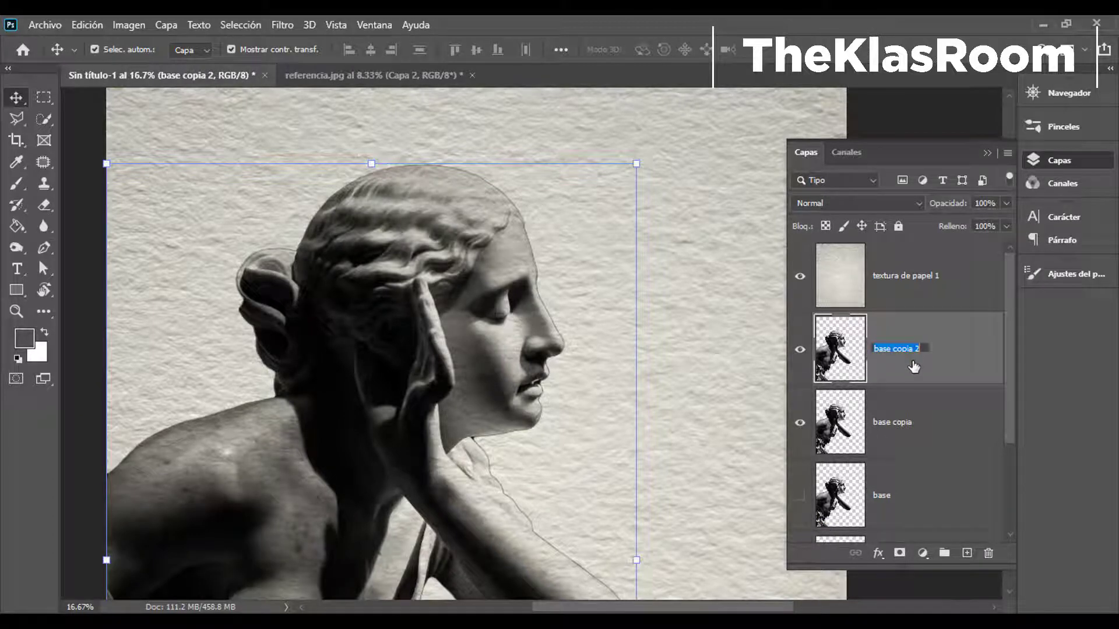
text(bordes)
key(Return)
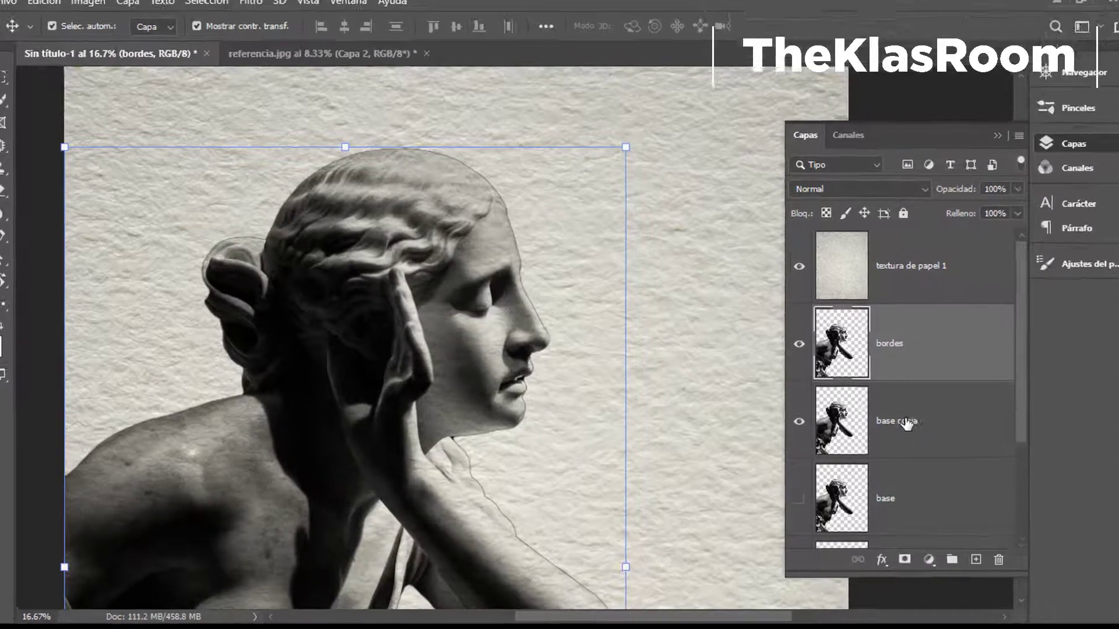
Rename the "base copia" layer as "achurado" and hide it
double_click(900, 422)
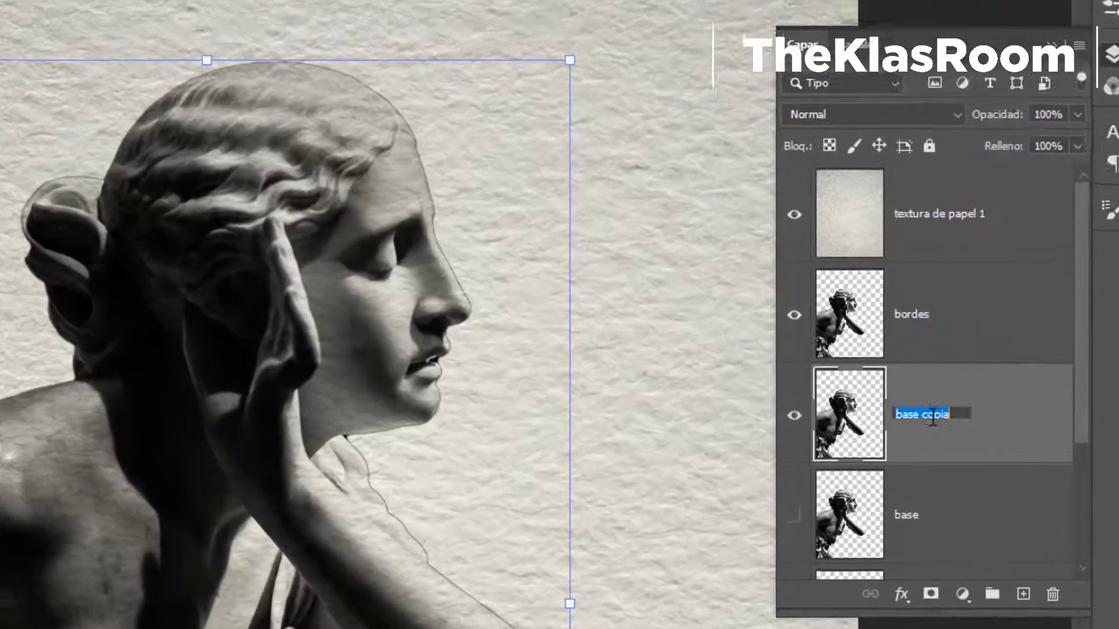
text(ach)
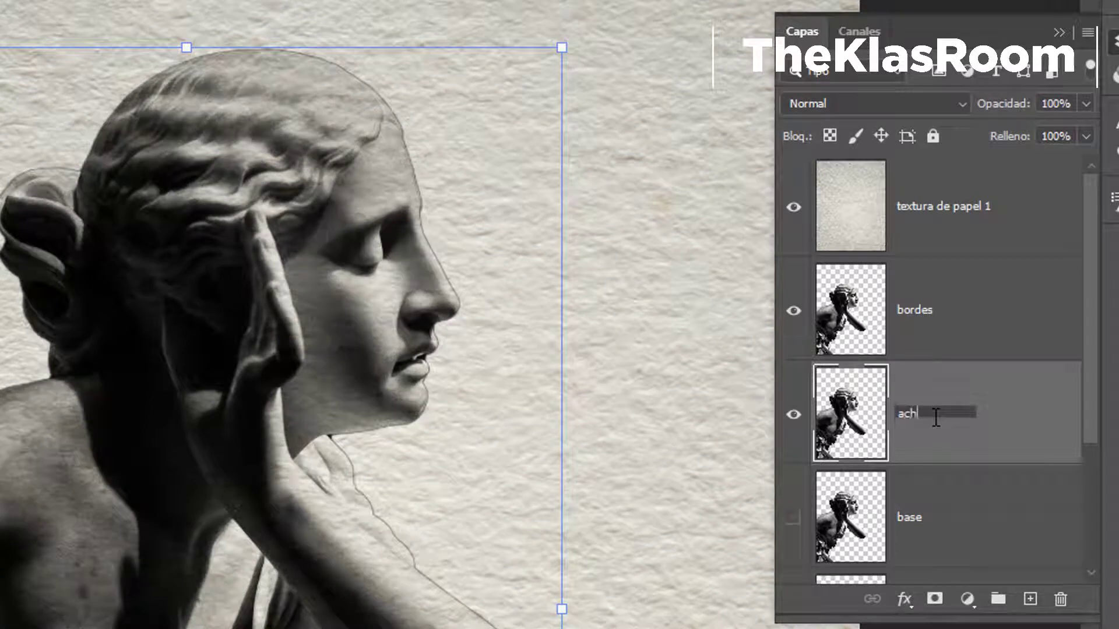
text(urado)
click(977, 499)
click(974, 404)
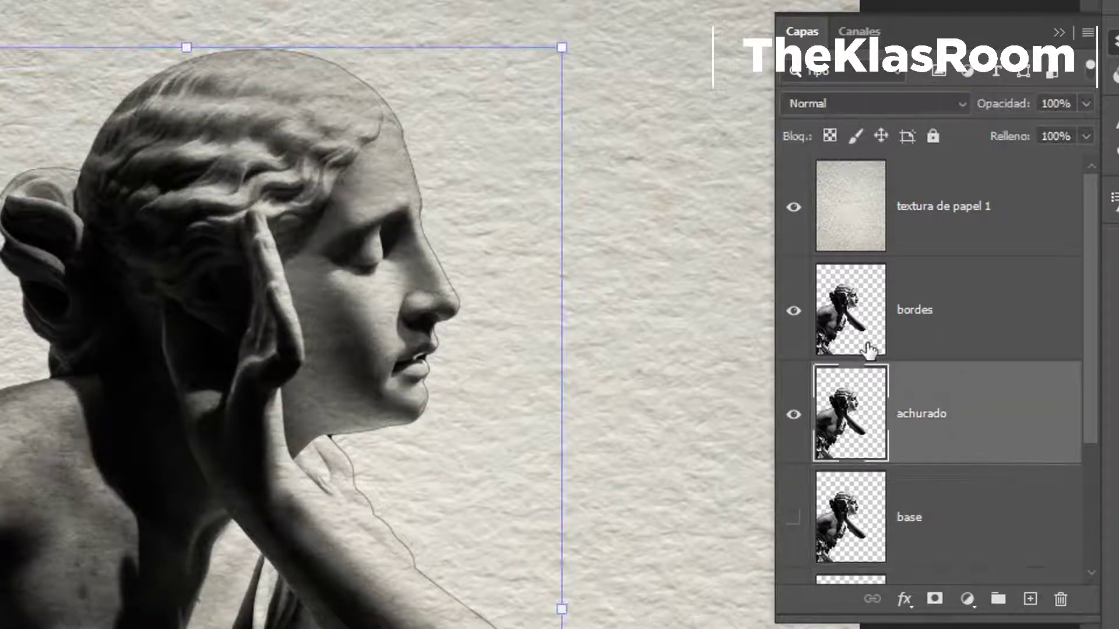
click(793, 414)
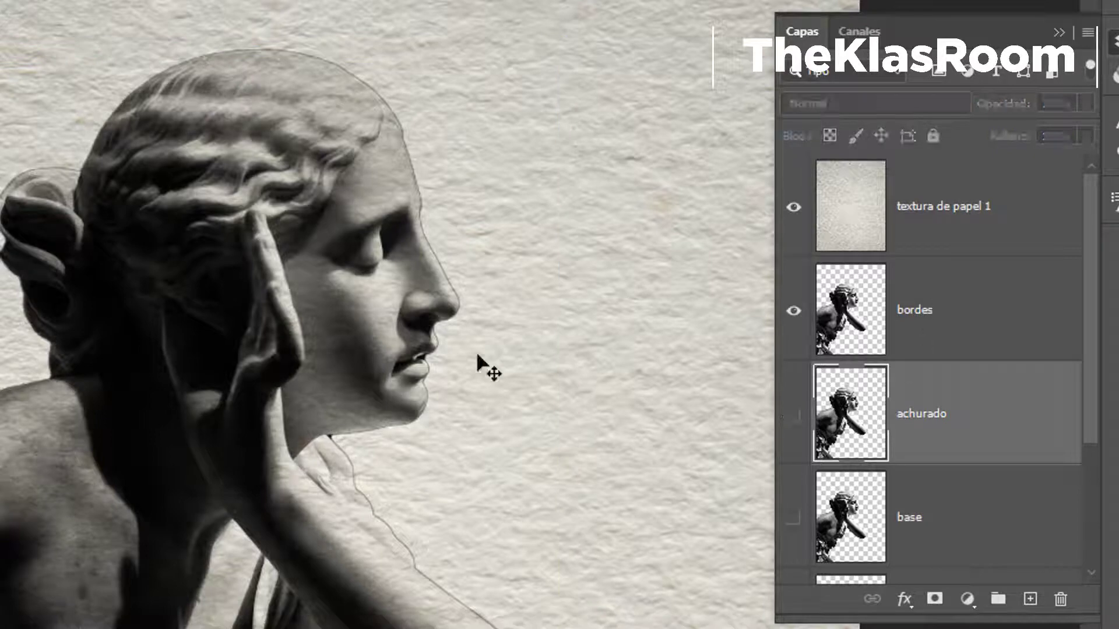
Apply the Bordes resplandecientes filter to the "bordes" layer with edge width 10, edge brightness 11 and smoothness 15
key(ctrl+minus)
drag(501, 435, 524, 310)
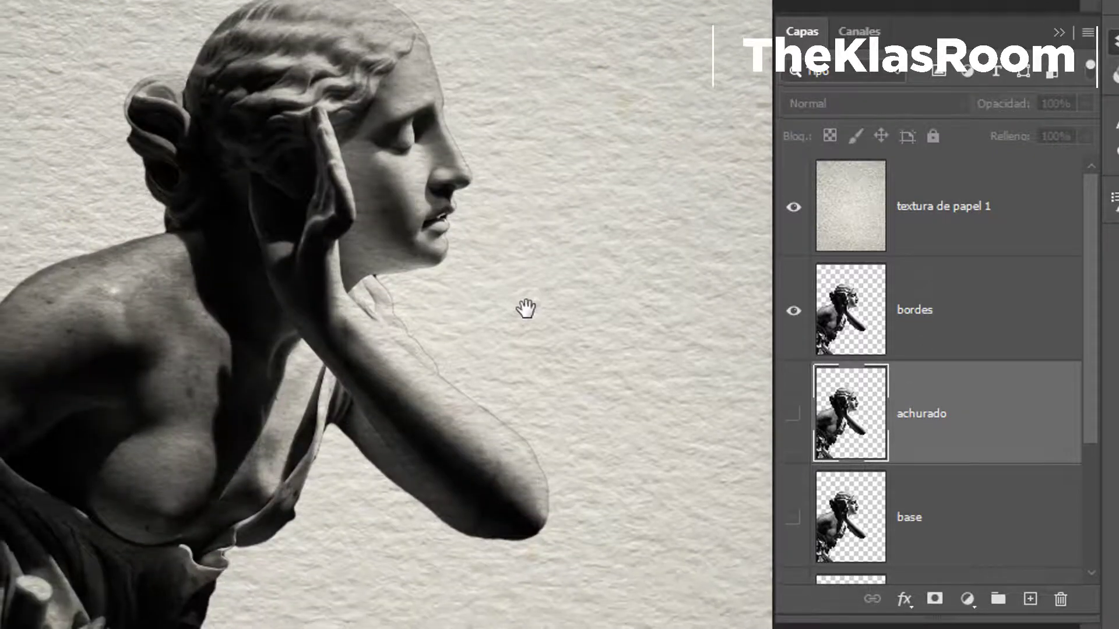
click(962, 312)
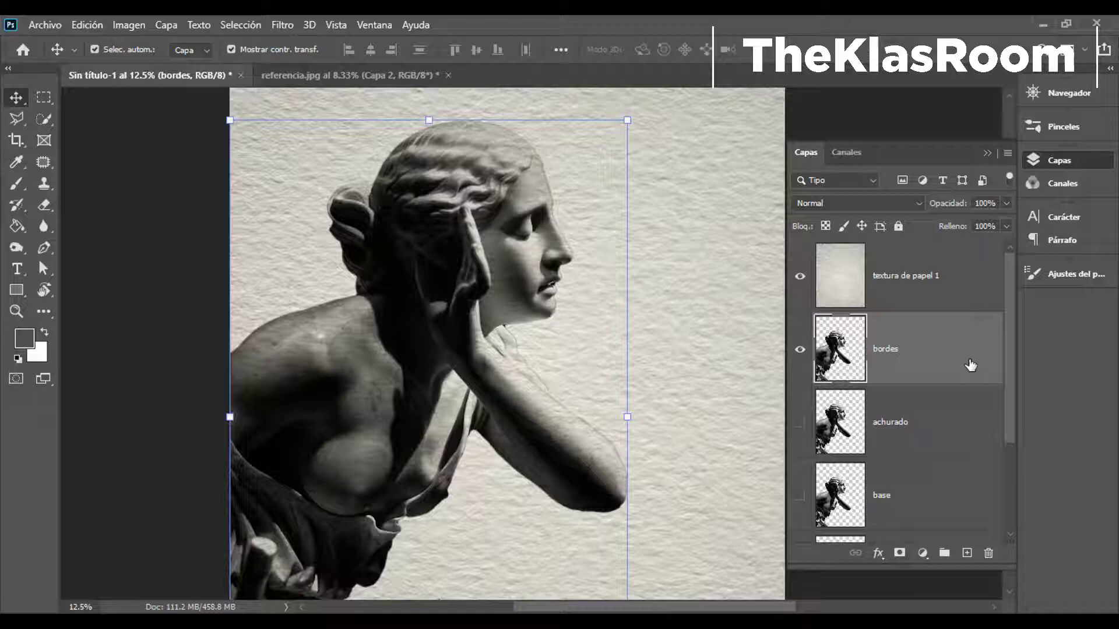
click(283, 26)
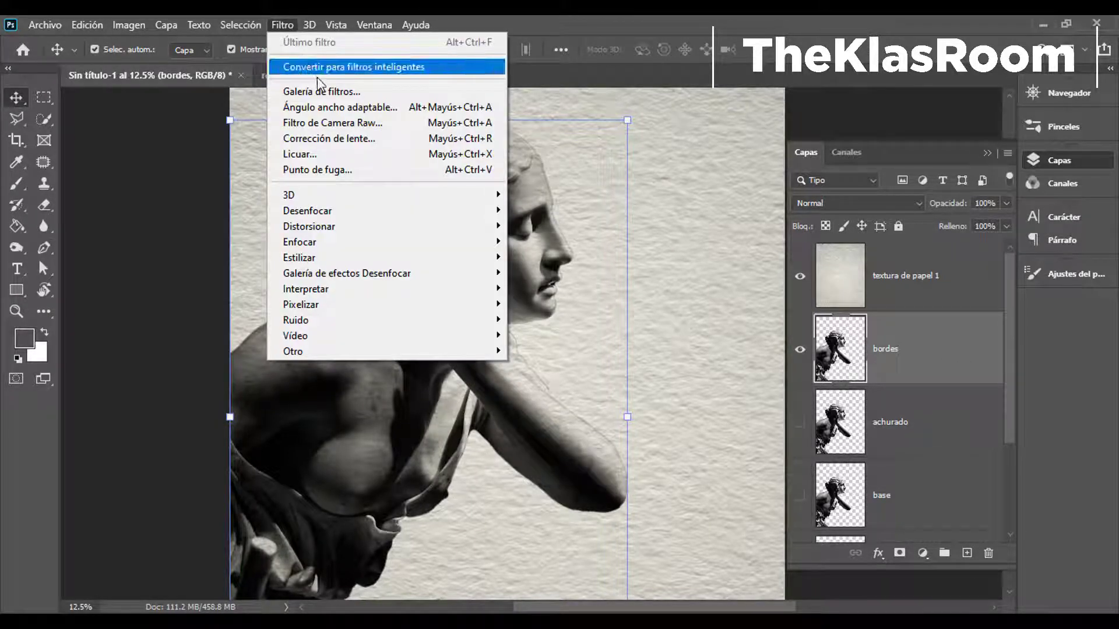
click(380, 96)
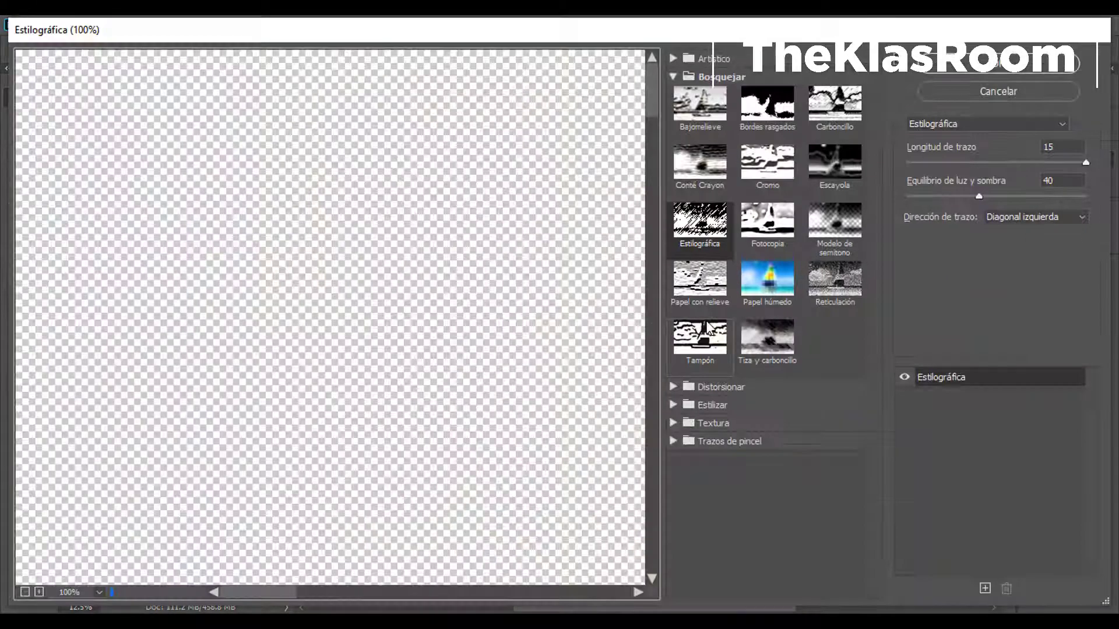
click(676, 78)
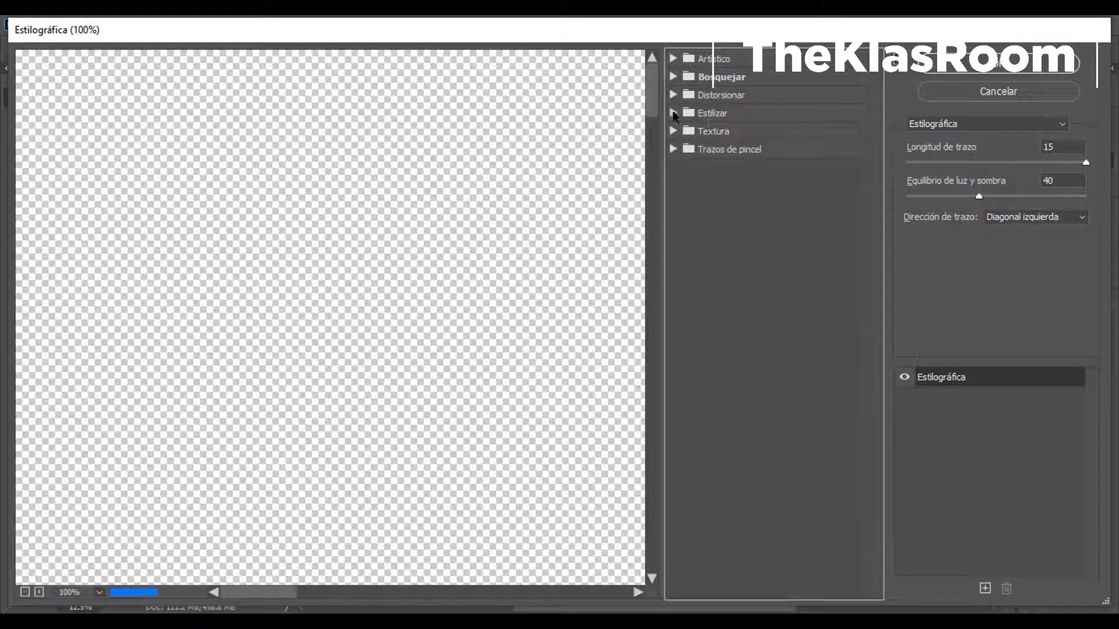
click(673, 114)
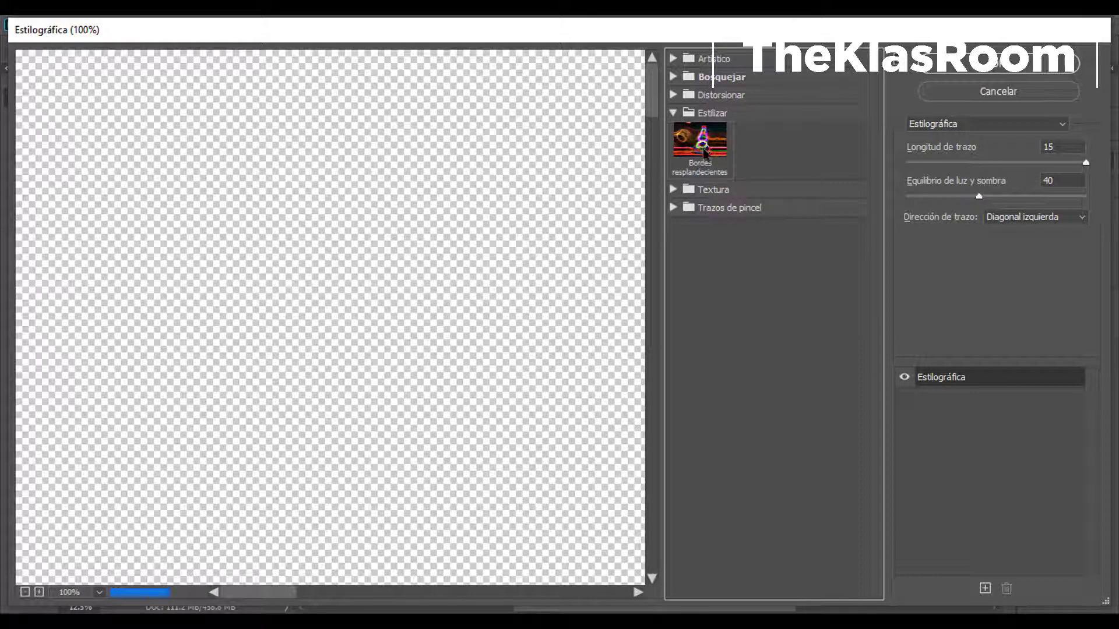
click(714, 141)
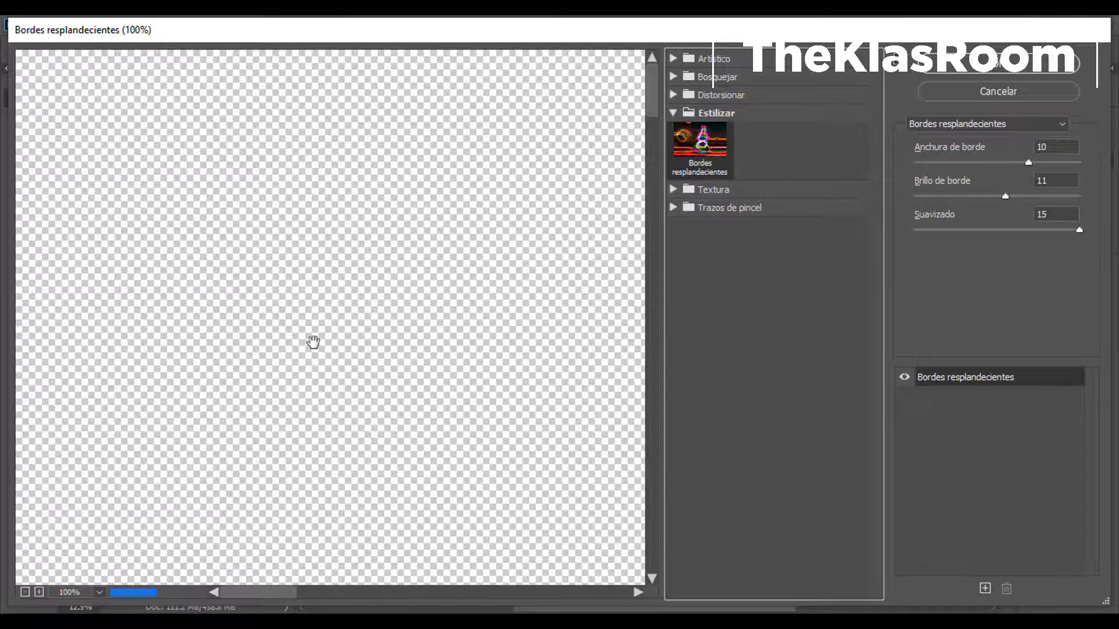
right_click(314, 348)
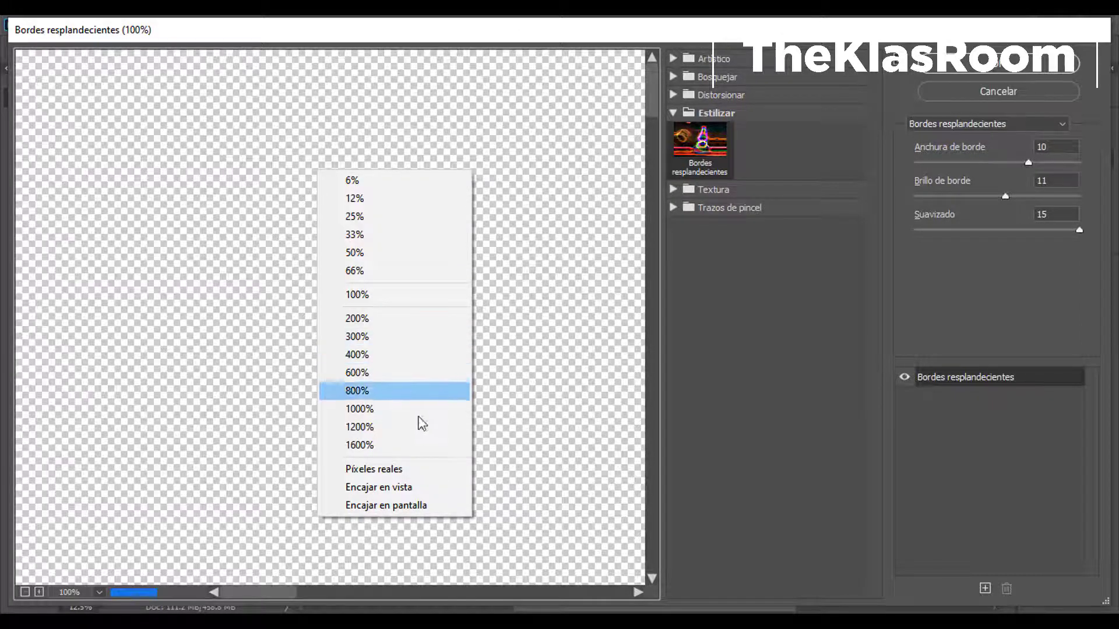
click(397, 488)
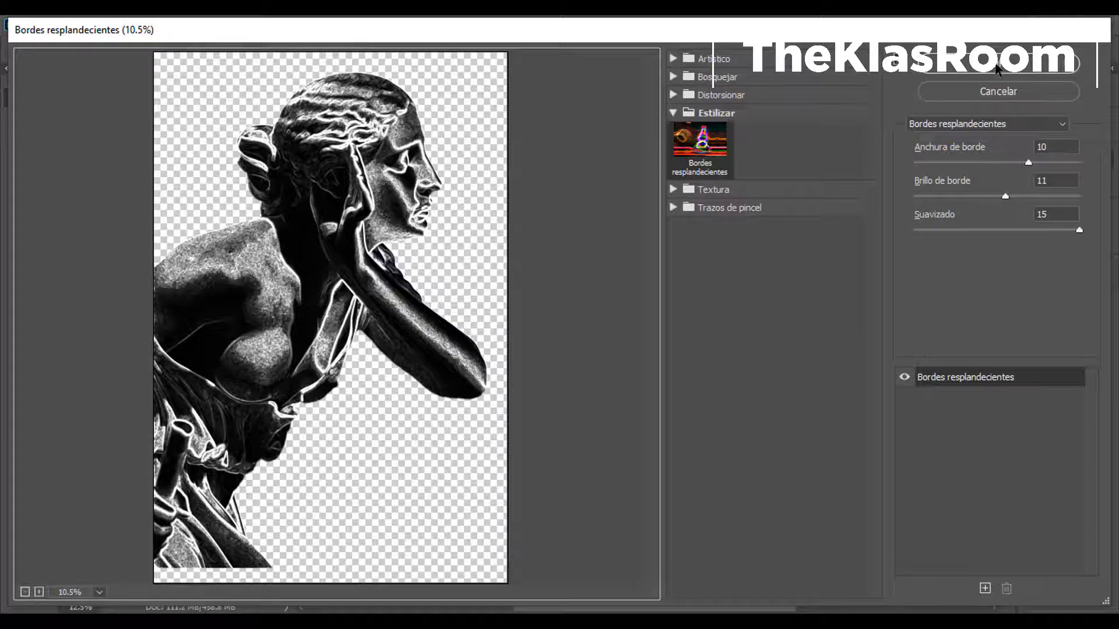
click(997, 64)
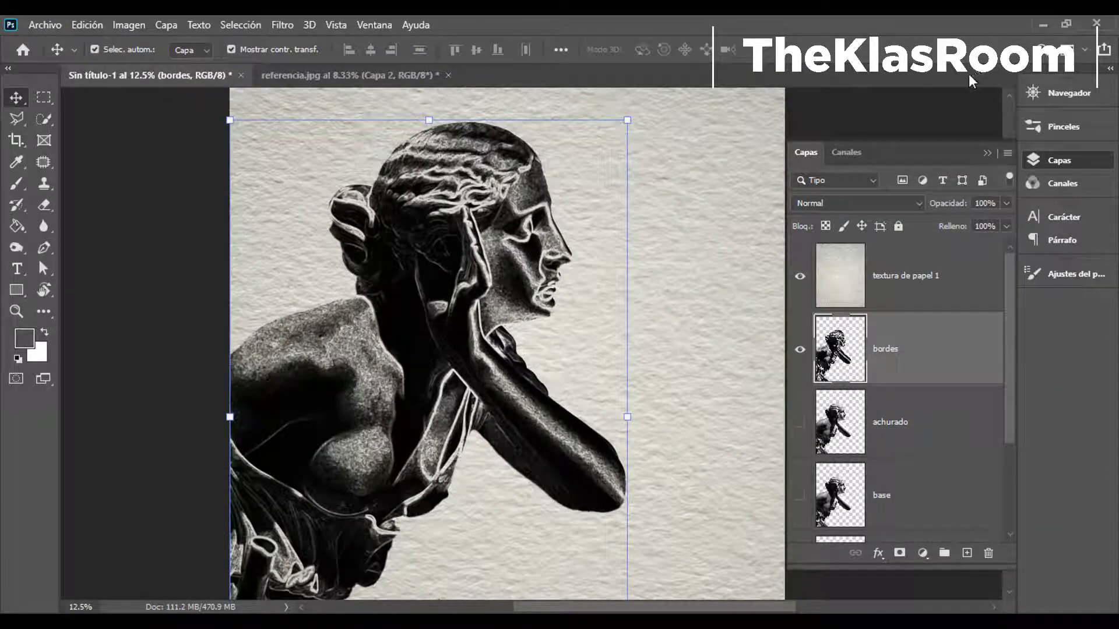
Set the "bordes" layer's blend mode to Subexponer color and its fill to 85%
click(918, 203)
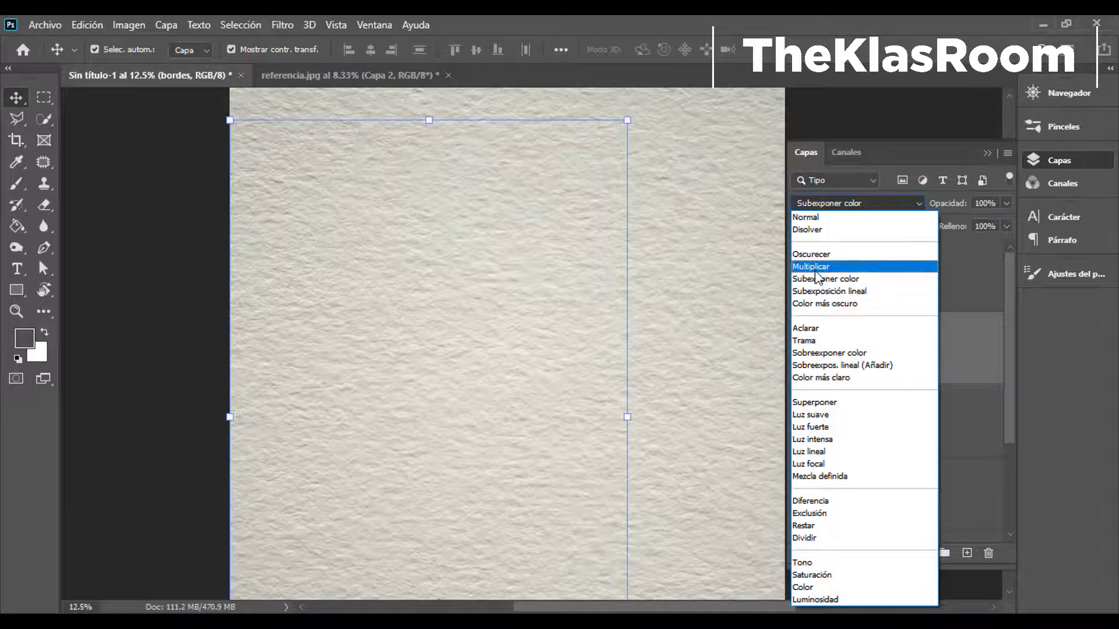
click(813, 279)
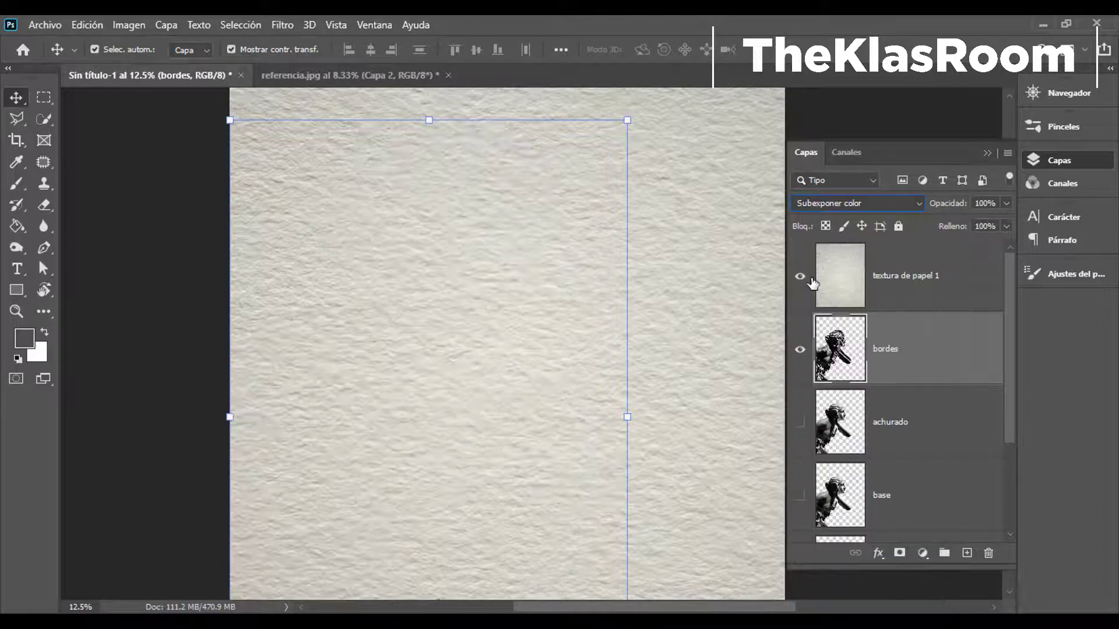
click(1005, 227)
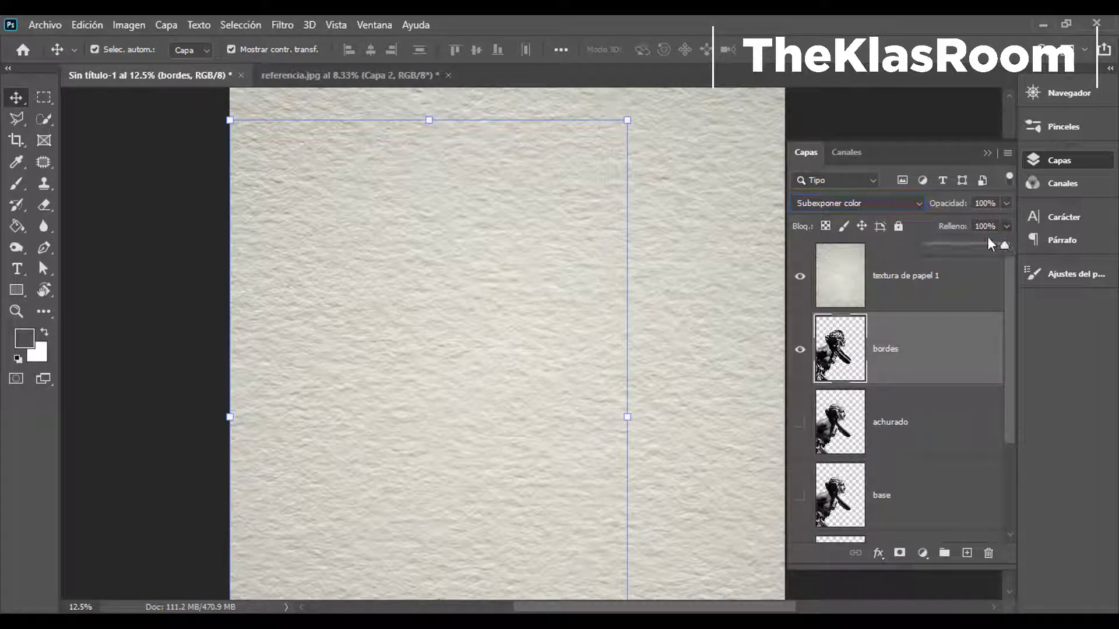
drag(995, 227, 930, 228)
text(85)
key(Return)
Invert the colours of the "bordes" layer
key(ctrl+i)
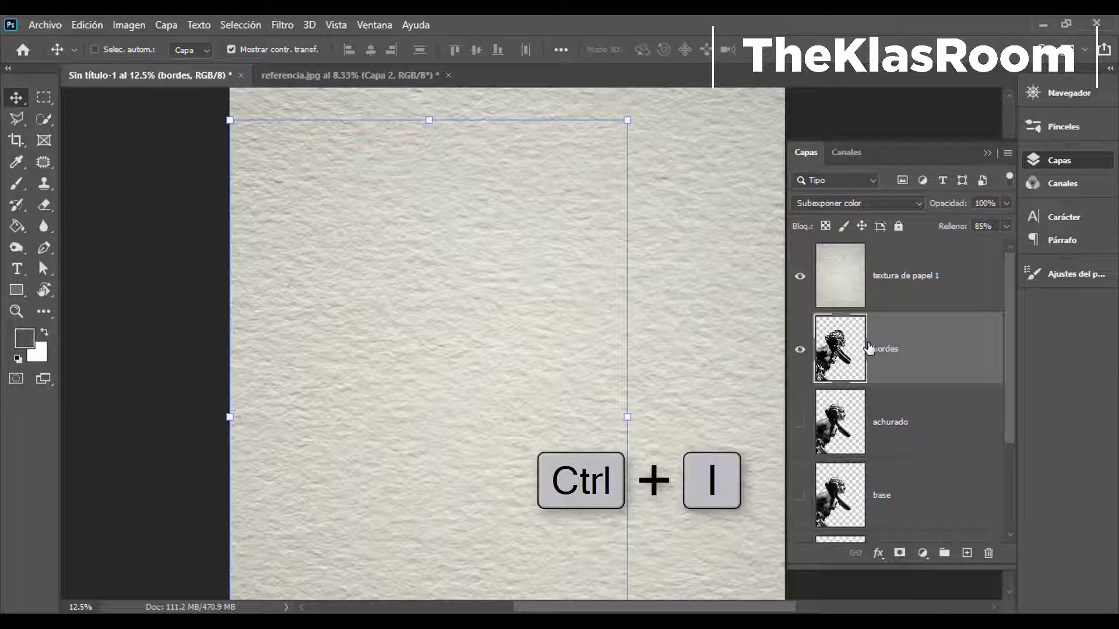
key(ctrl+i)
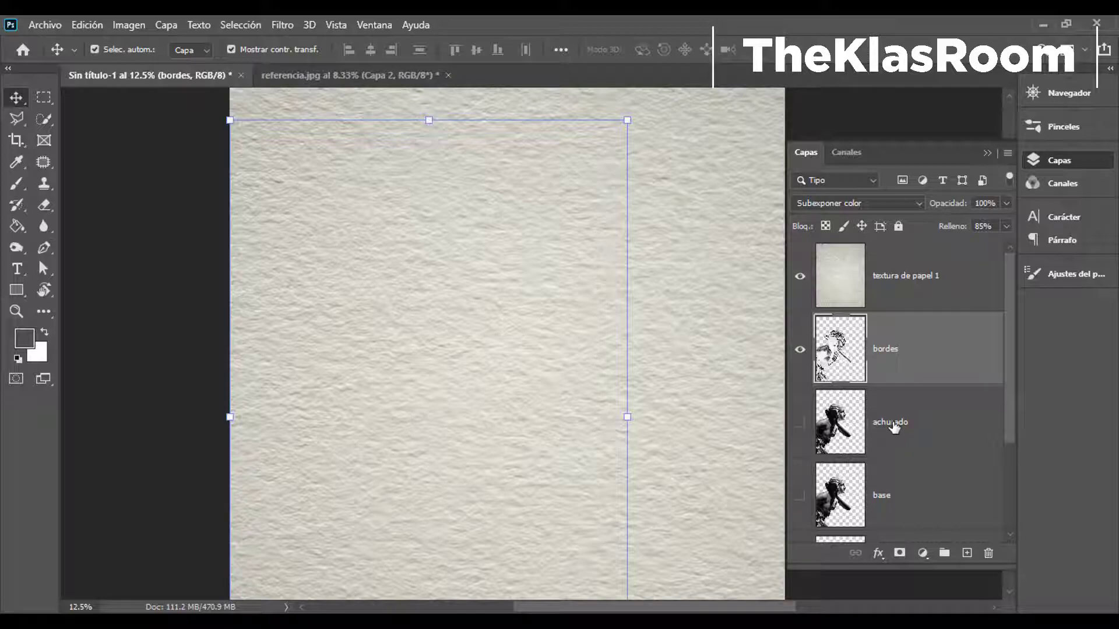
Select and show the "achurado" layer and hide the "bordes" layer
click(893, 424)
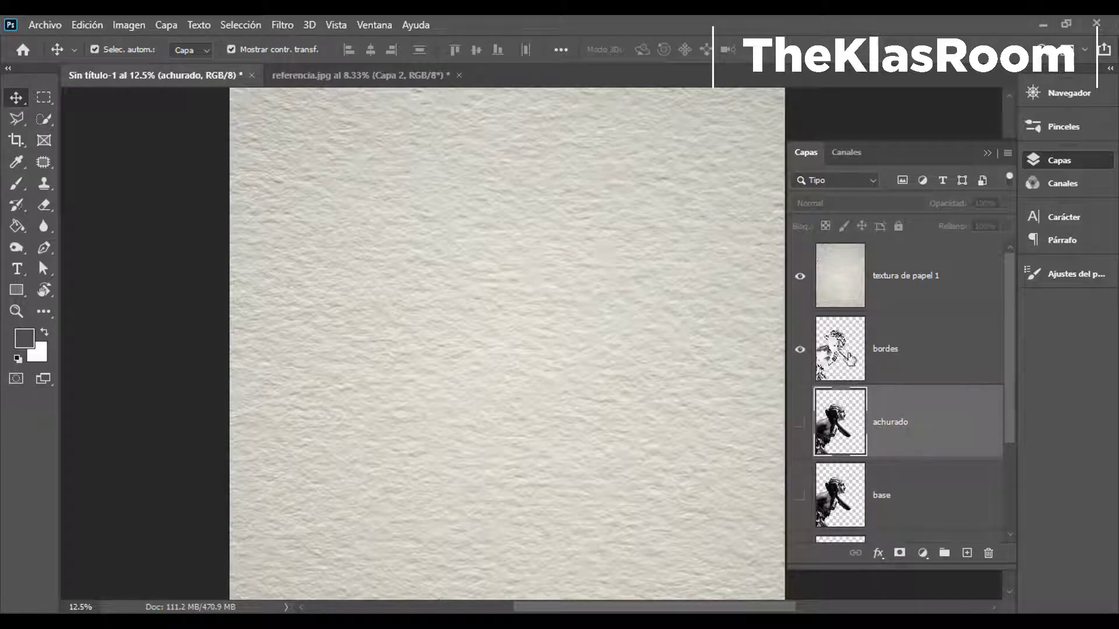
click(800, 423)
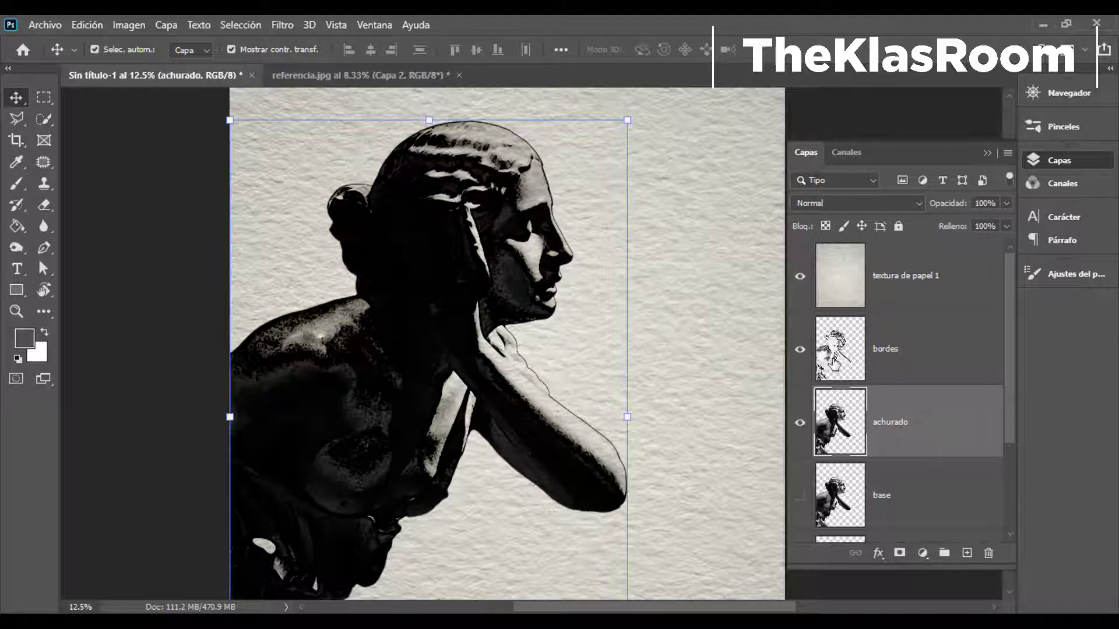
click(800, 350)
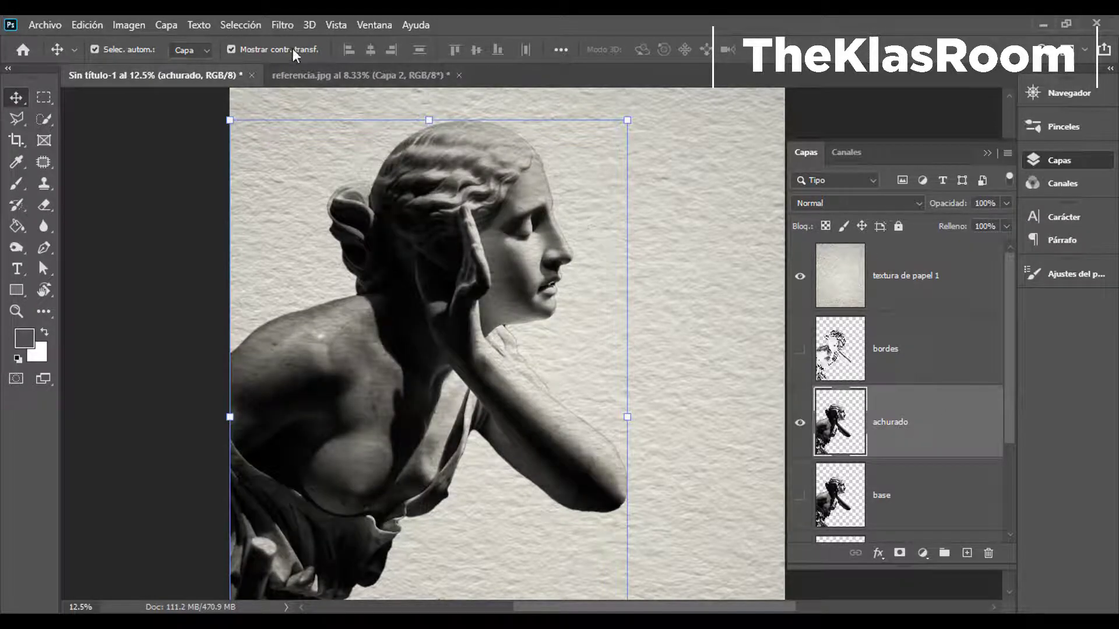
Open the filter gallery for the "achurado" layer with the Estilográfica sketch filter and fit the whole statue in the preview
click(283, 25)
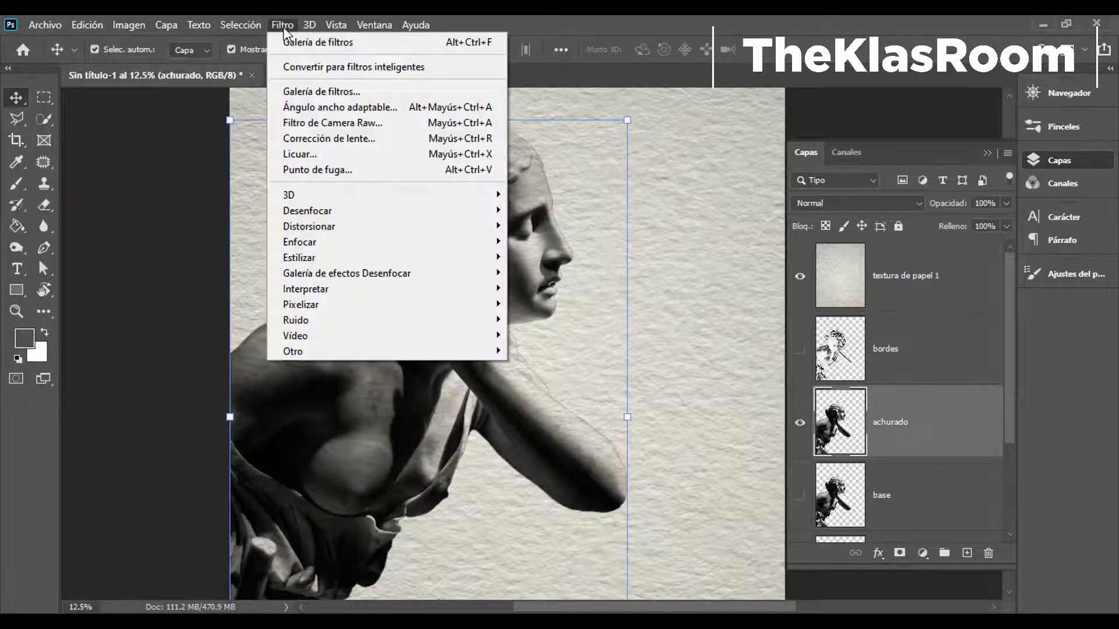
click(324, 90)
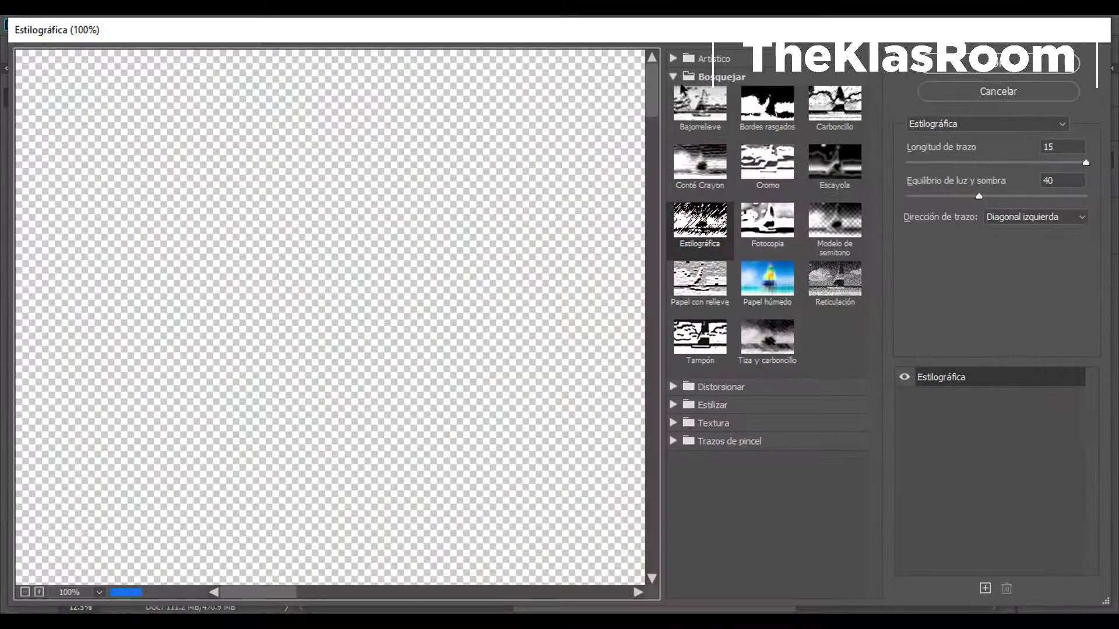
click(671, 77)
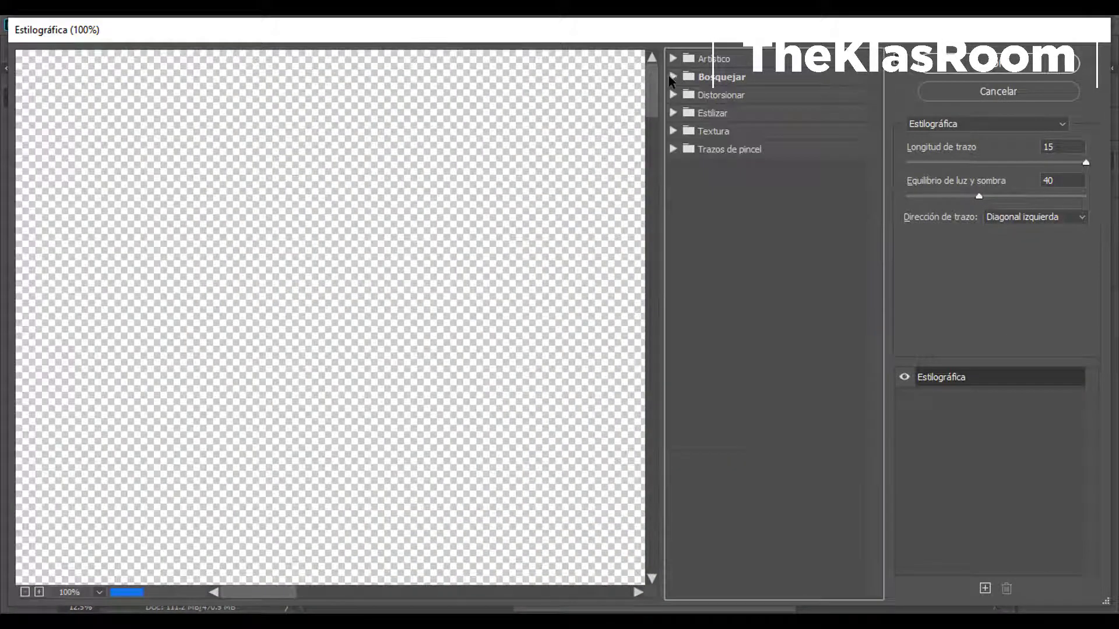
click(744, 81)
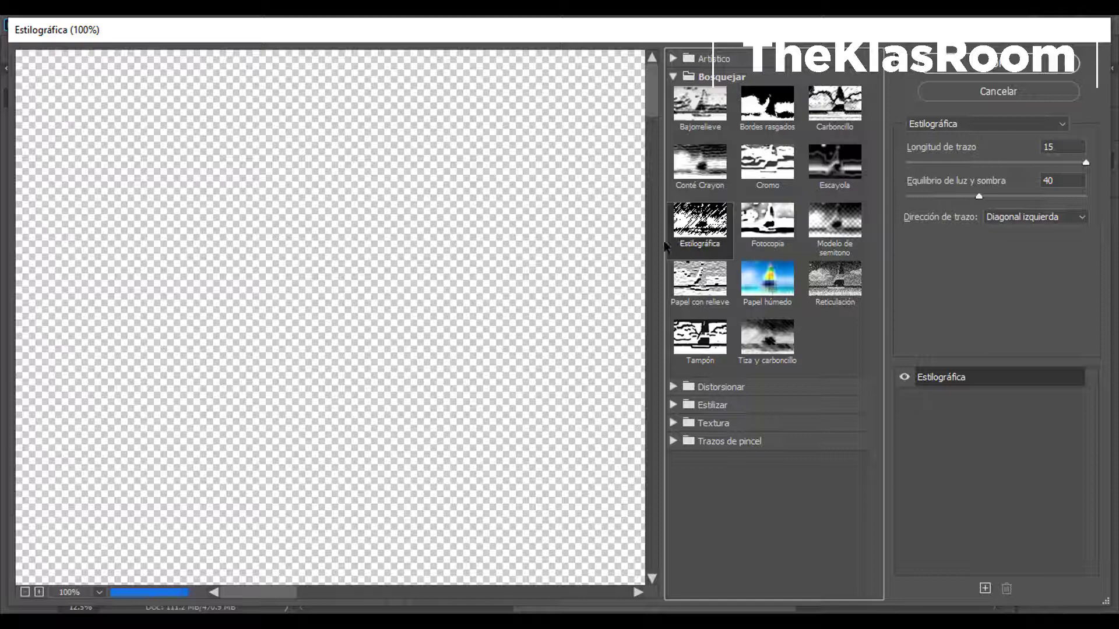
right_click(361, 362)
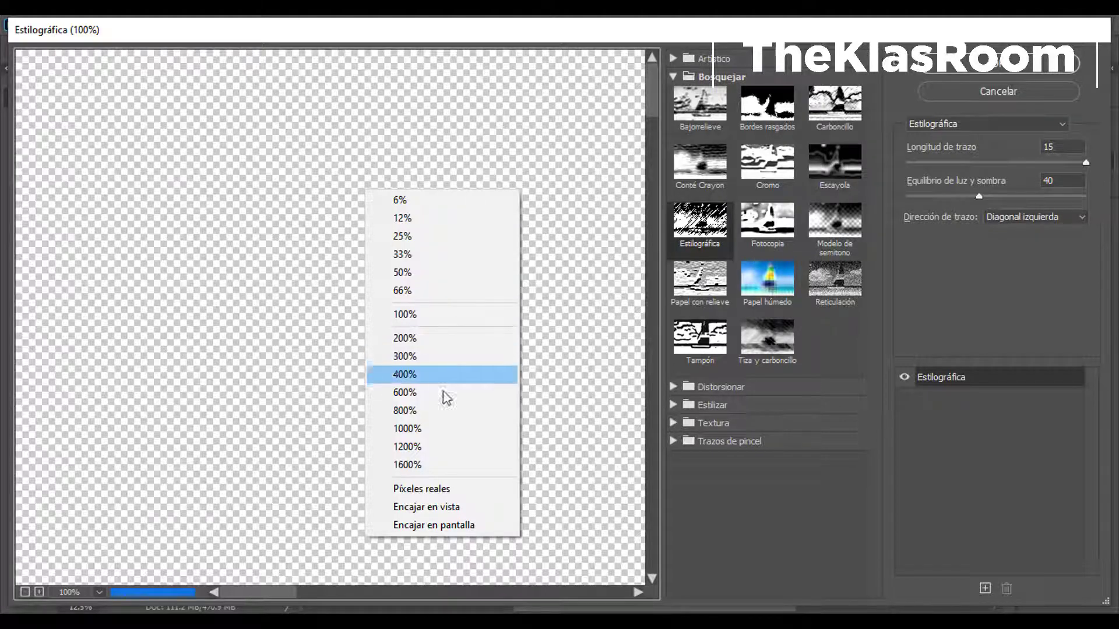
click(457, 512)
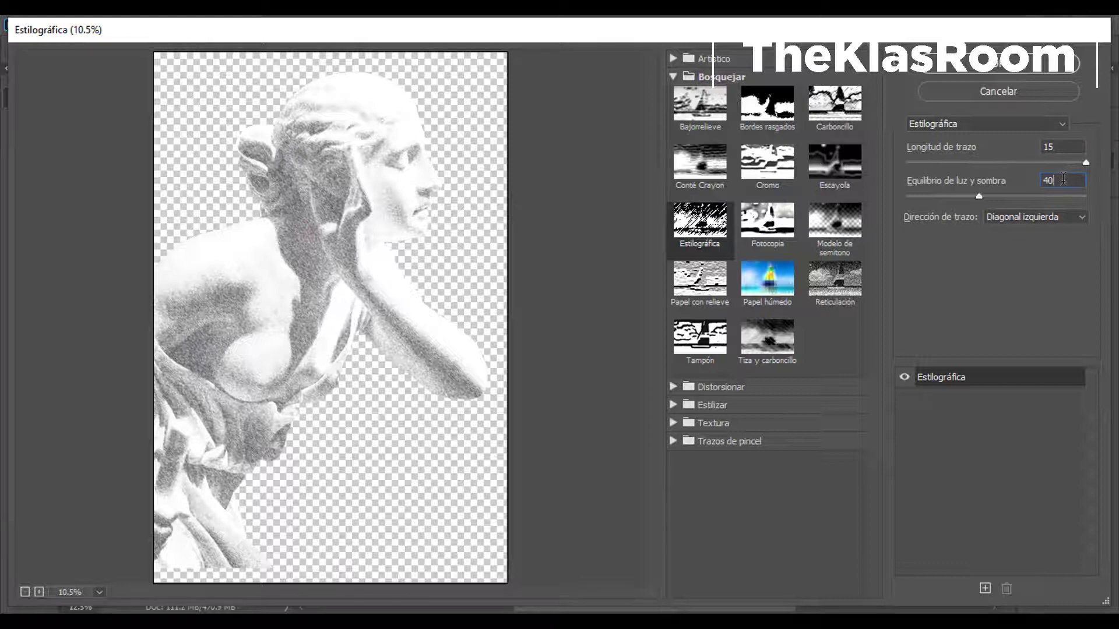
Try Estilográfica light and shadow balance values of 82, 8, 35, 40 and 59 in the preview
click(1042, 181)
drag(979, 198, 1053, 209)
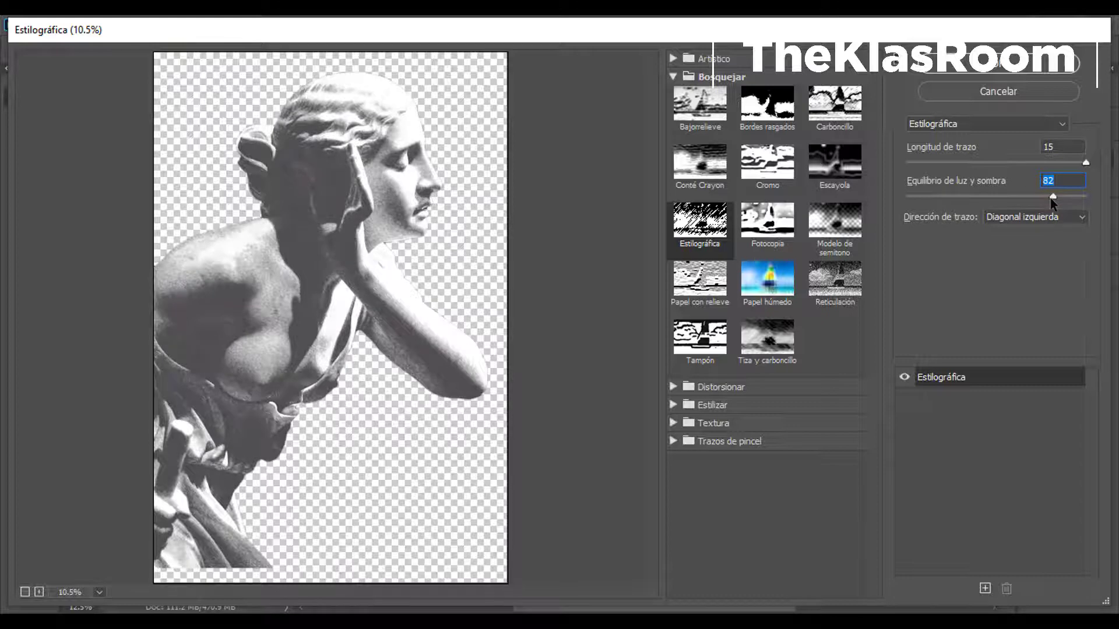
drag(1052, 198, 942, 201)
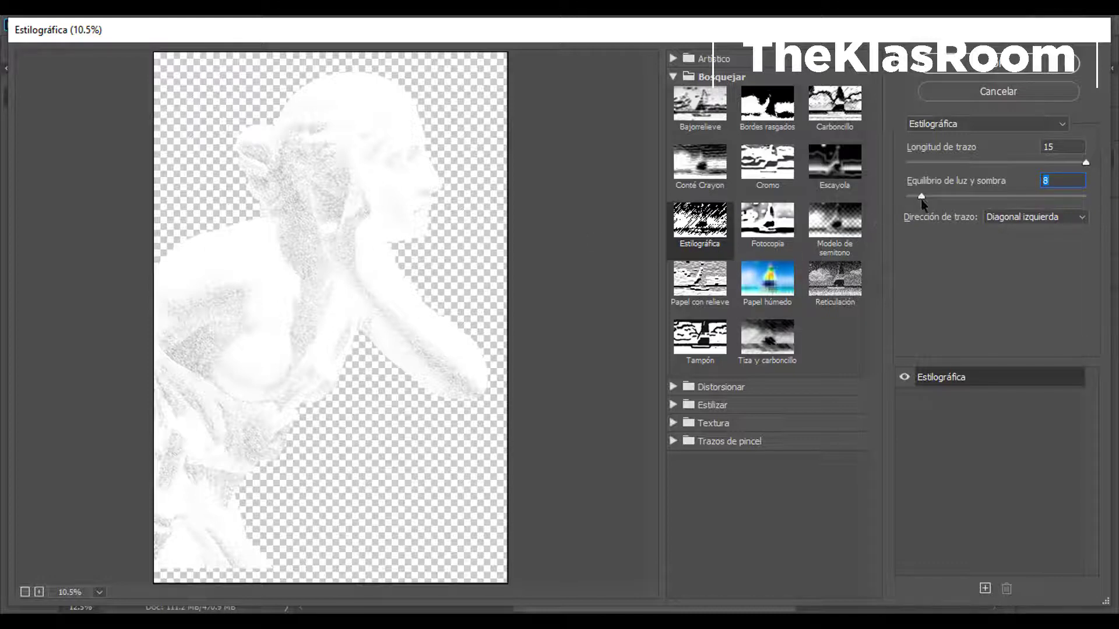
drag(922, 196, 970, 197)
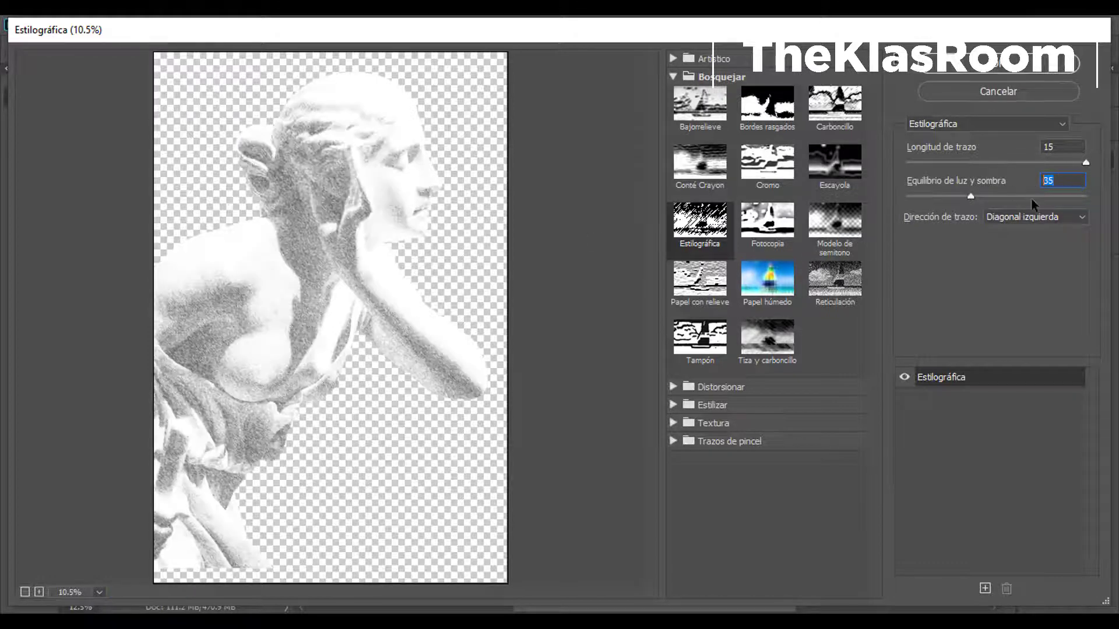
text(0)
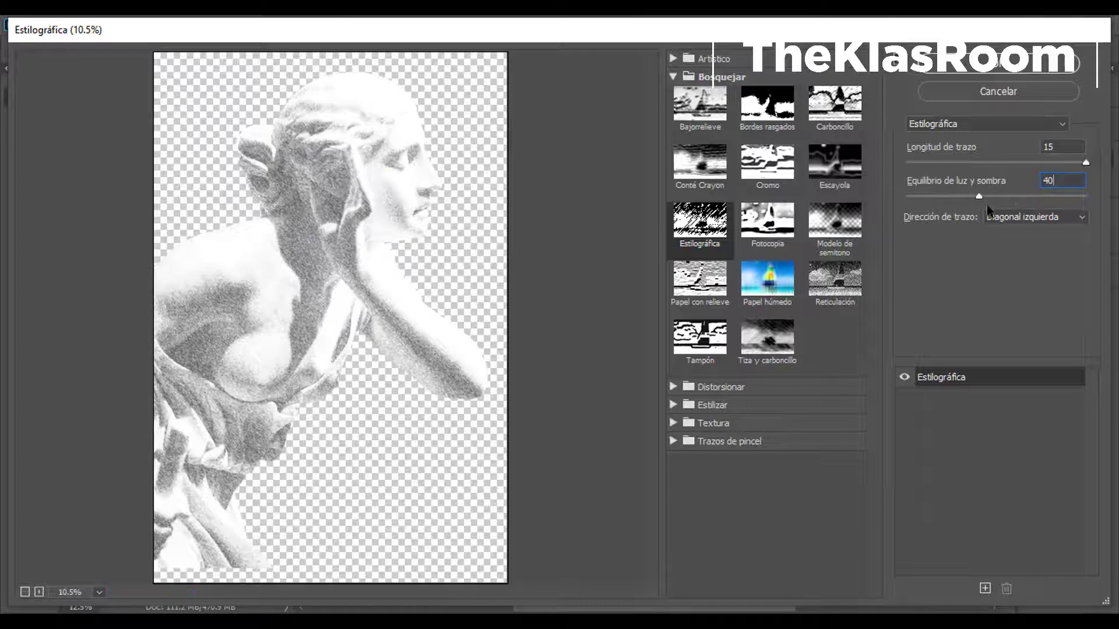
drag(980, 197, 1013, 197)
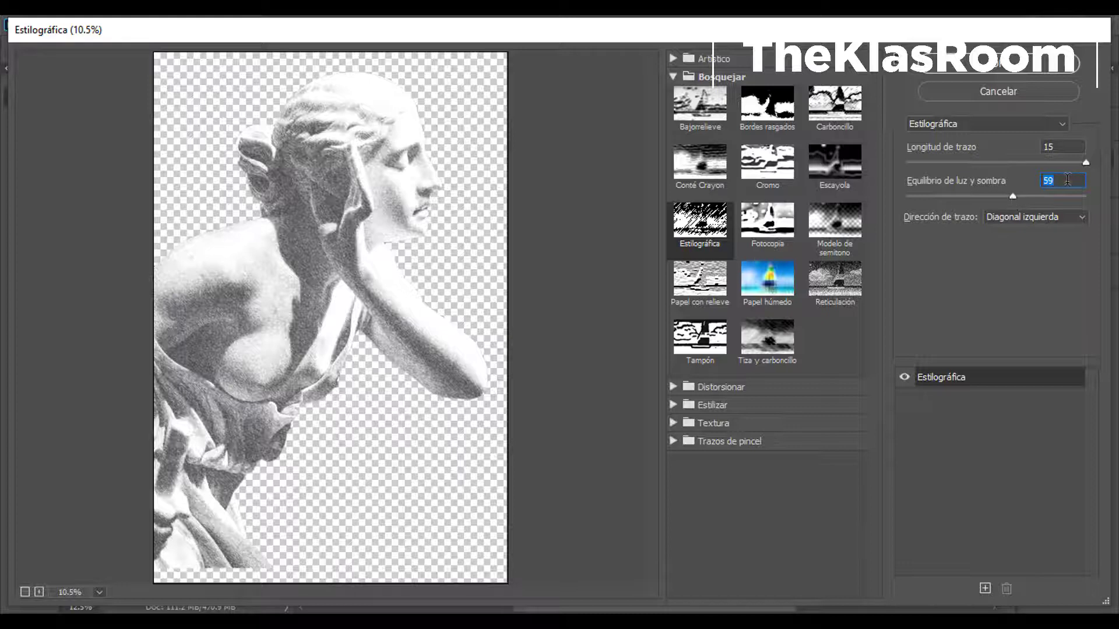
Set the light and shadow balance to 40 and apply Estilográfica with stroke length 15 and direction Diagonal izquierda
text(40)
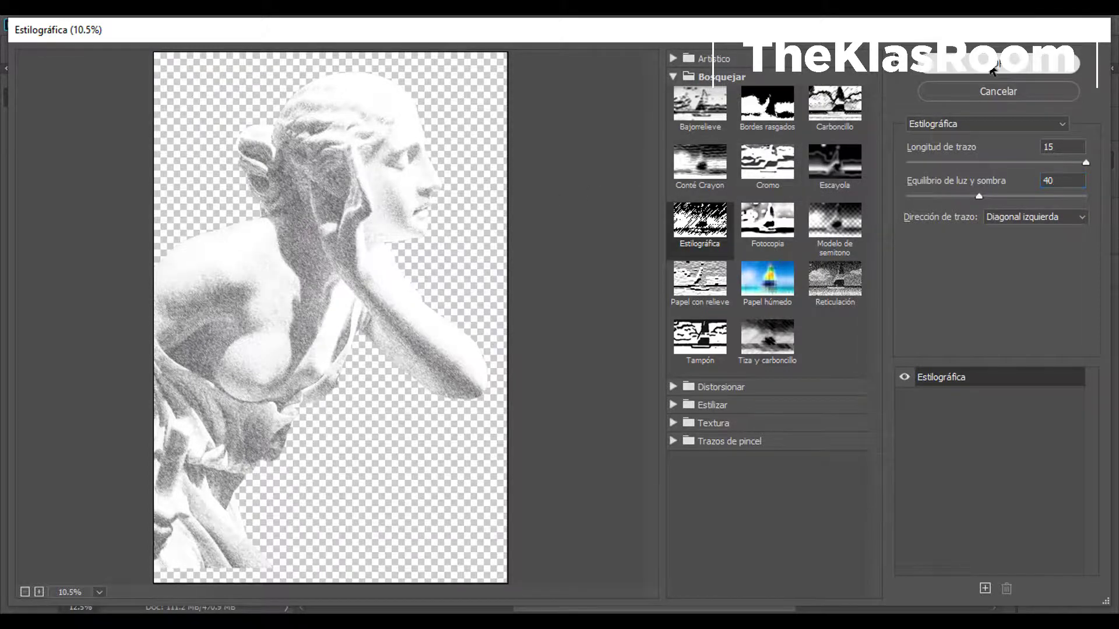
click(991, 69)
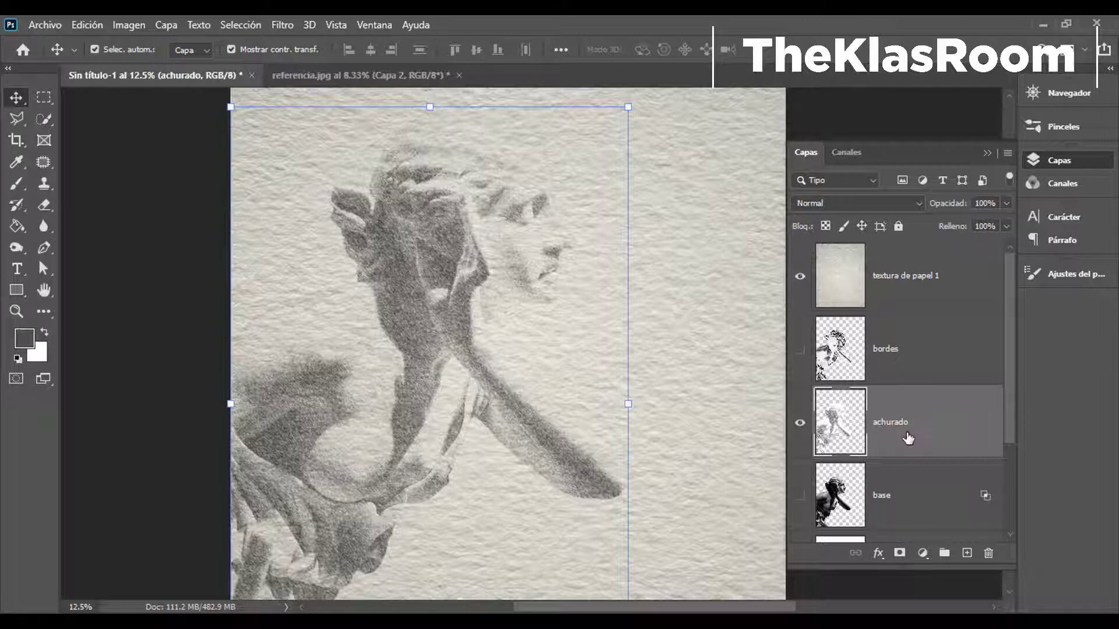
Set the "achurado" layer's blend mode to Trama and show the "bordes" layer again
click(921, 202)
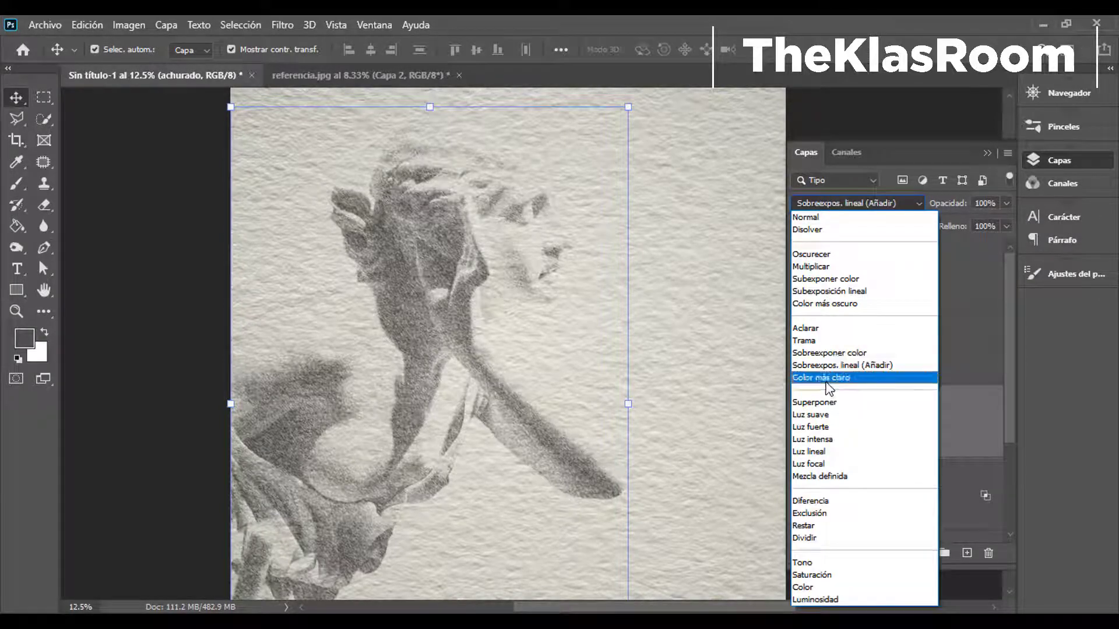
click(809, 340)
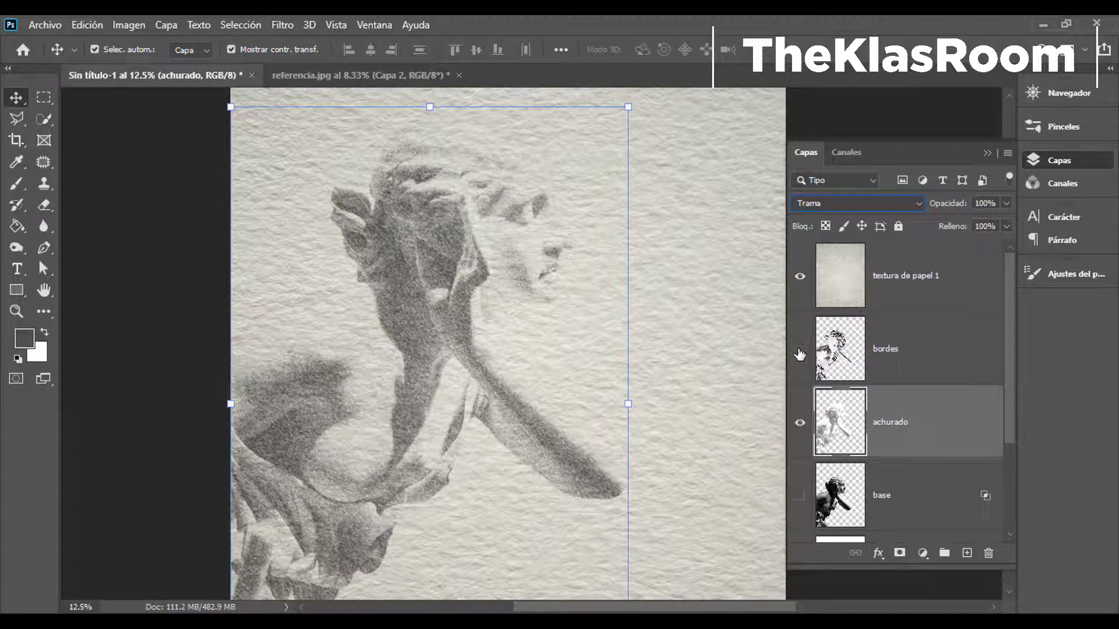
click(799, 352)
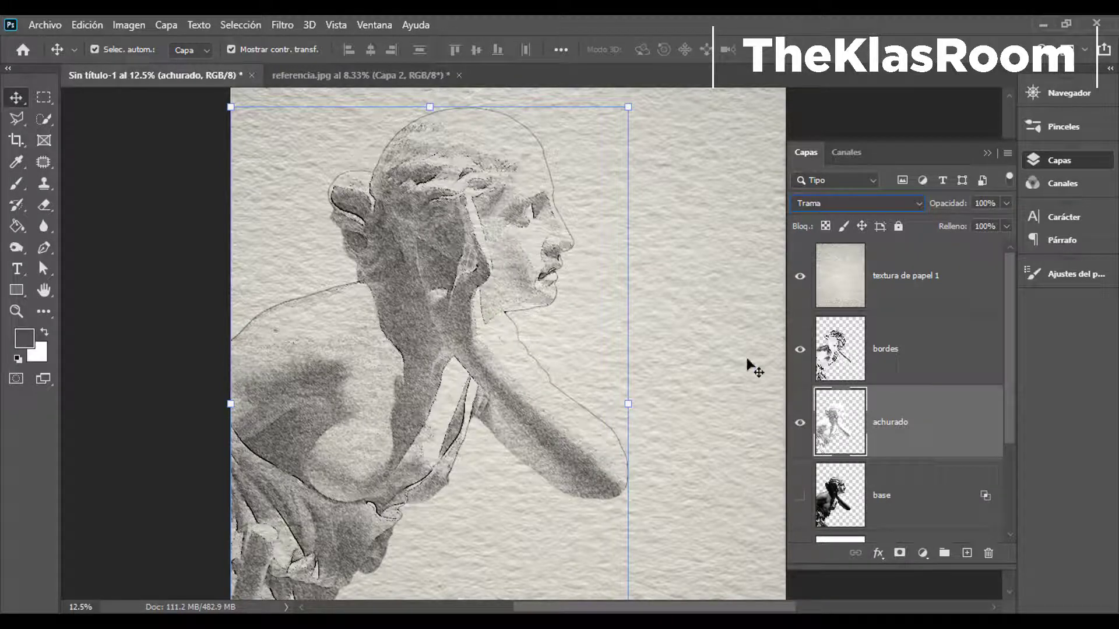
scroll(935, 487, down, 1)
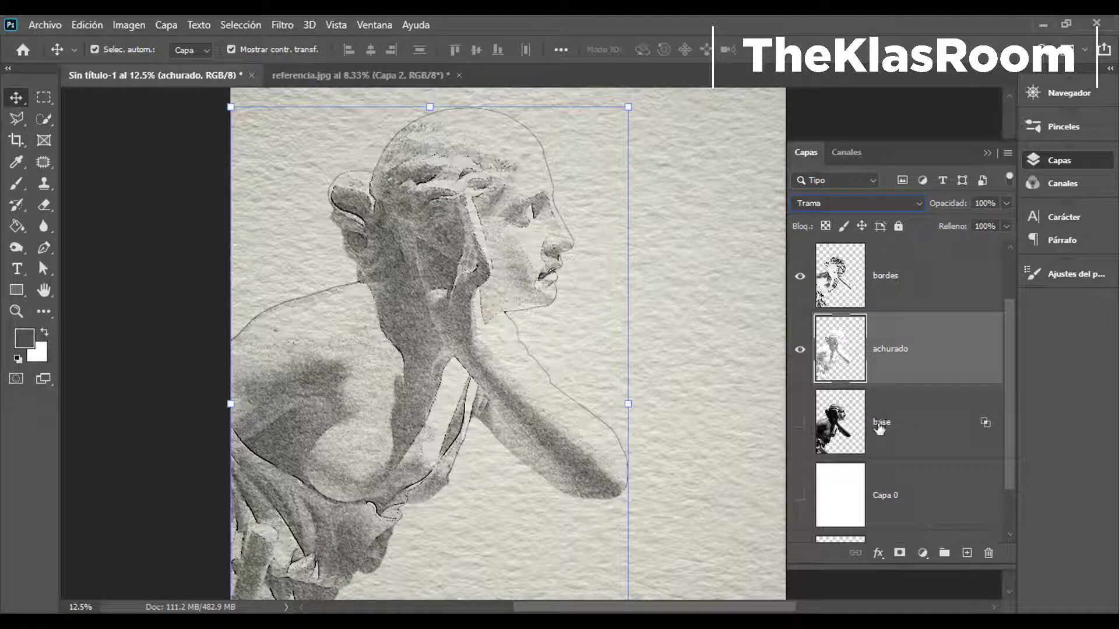
Rename the white "Capa 0" layer beneath the statue copies to "fondo"
scroll(887, 448, up, 1)
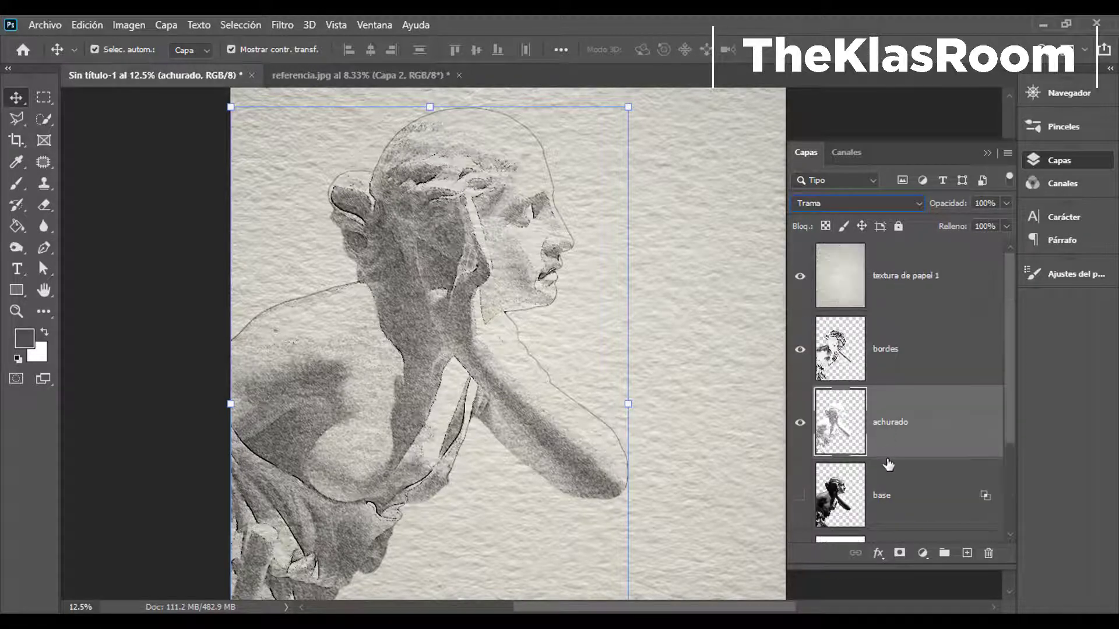
click(901, 537)
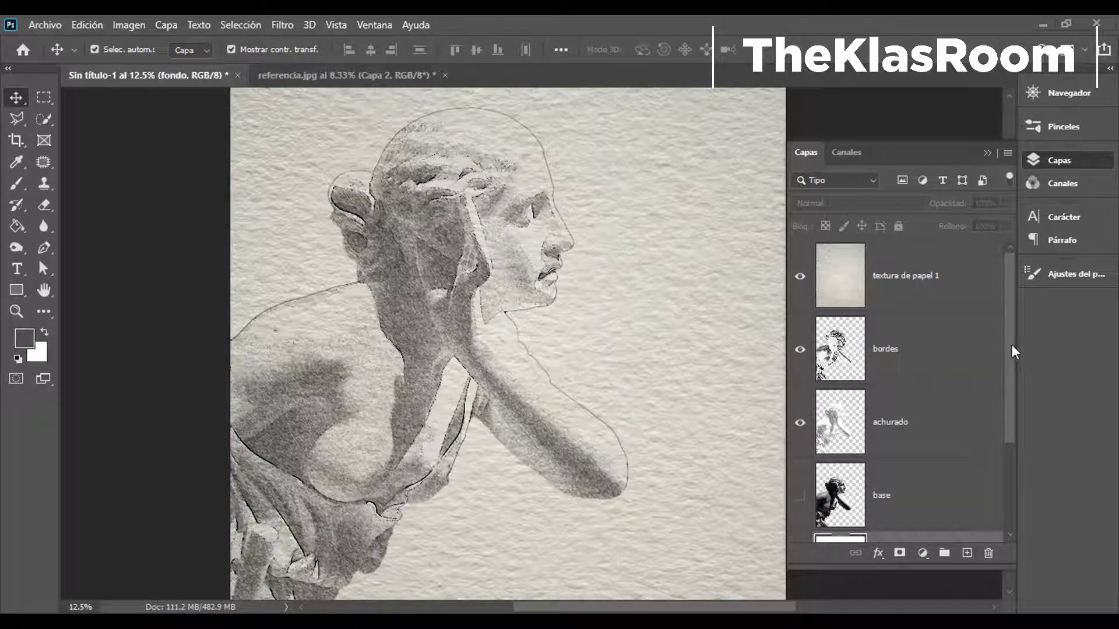
drag(1012, 403, 1012, 508)
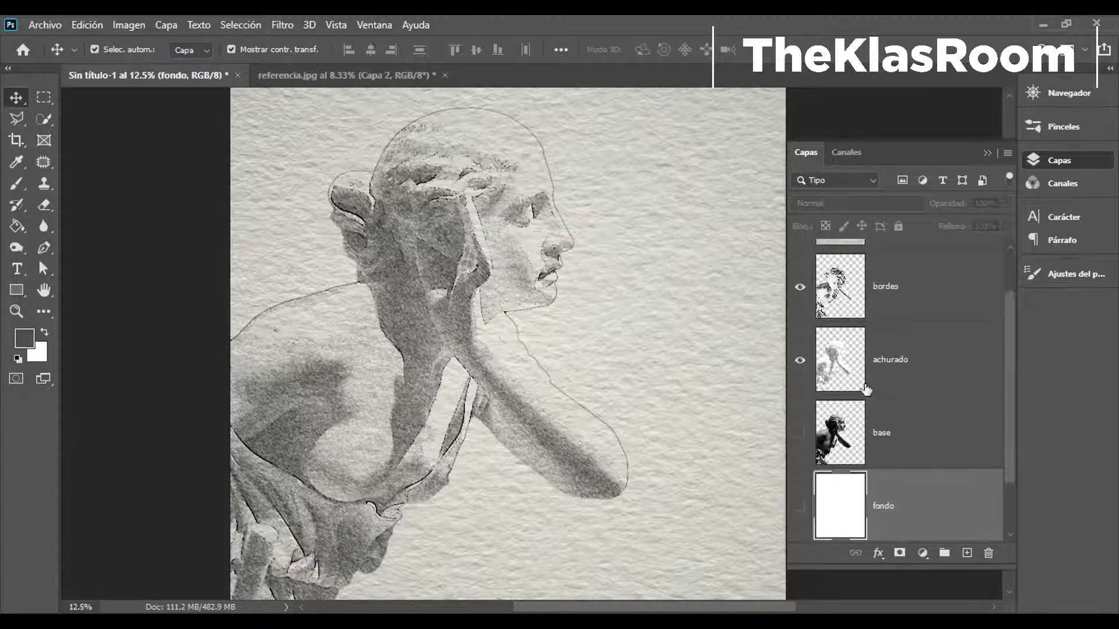
Hide the "achurado" and "bordes" layers and show the "base" layer
scroll(865, 391, up, 1)
click(800, 360)
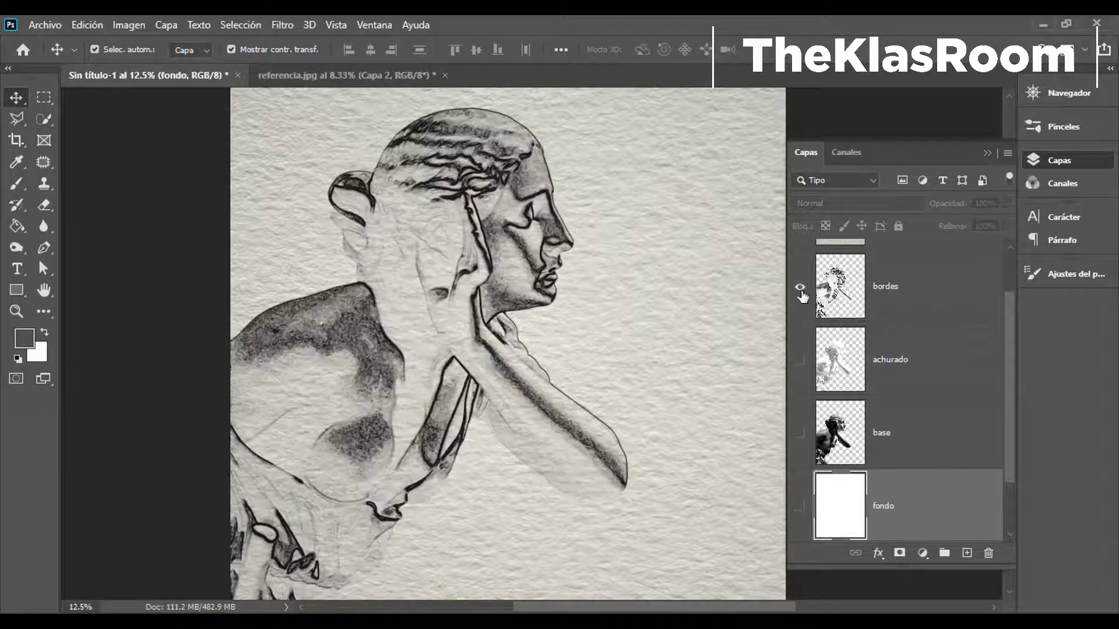
click(799, 291)
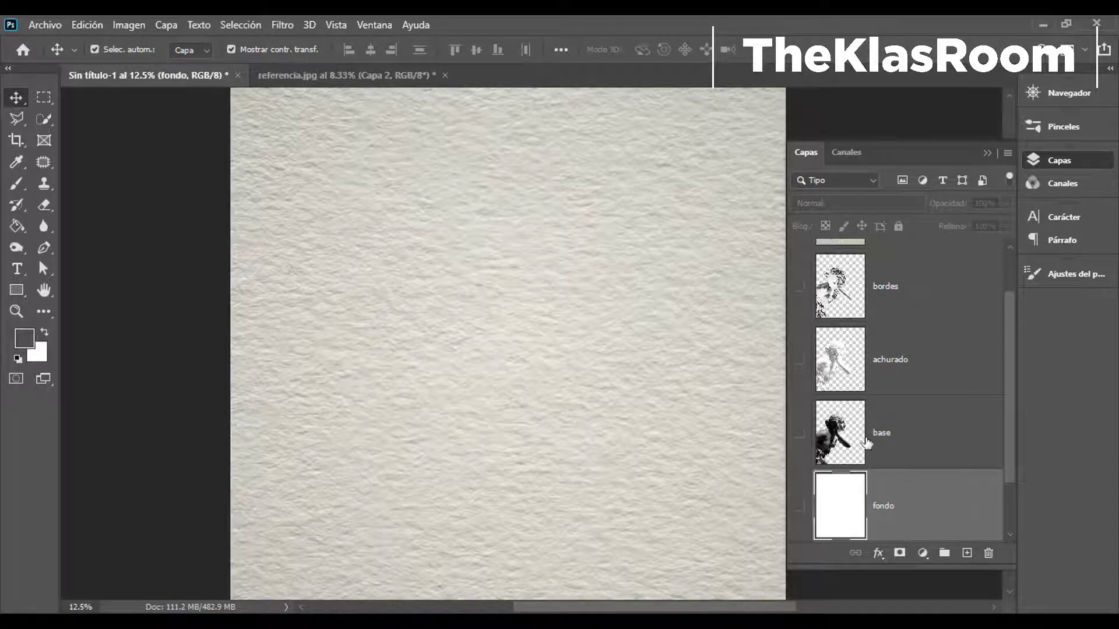
click(800, 436)
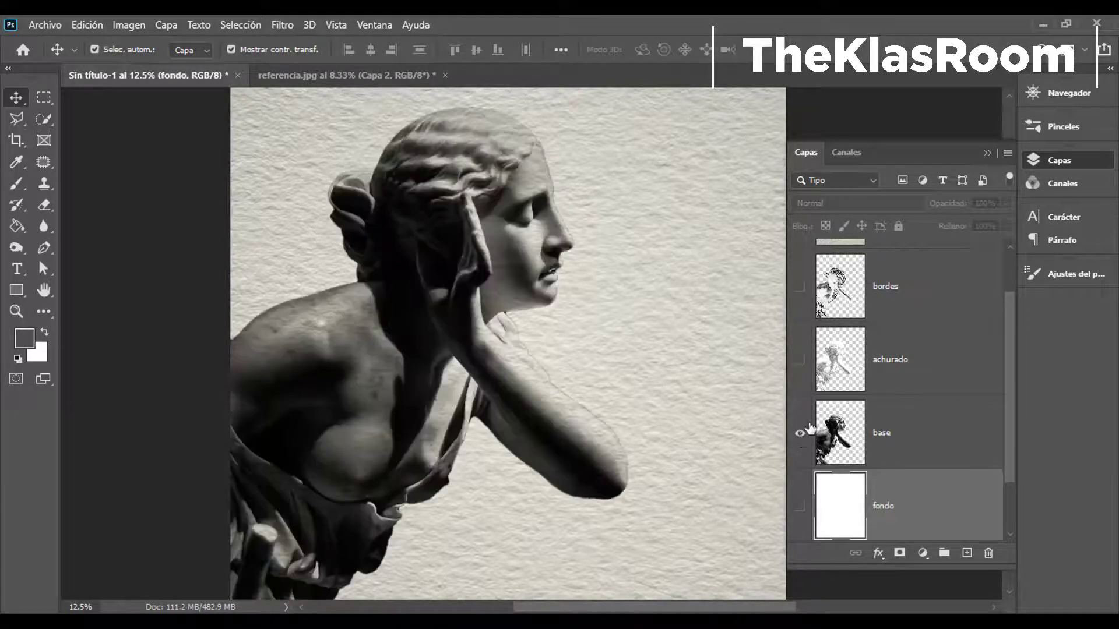
Show the white "fondo" layer beneath the "base" layer
scroll(919, 431, down, 1)
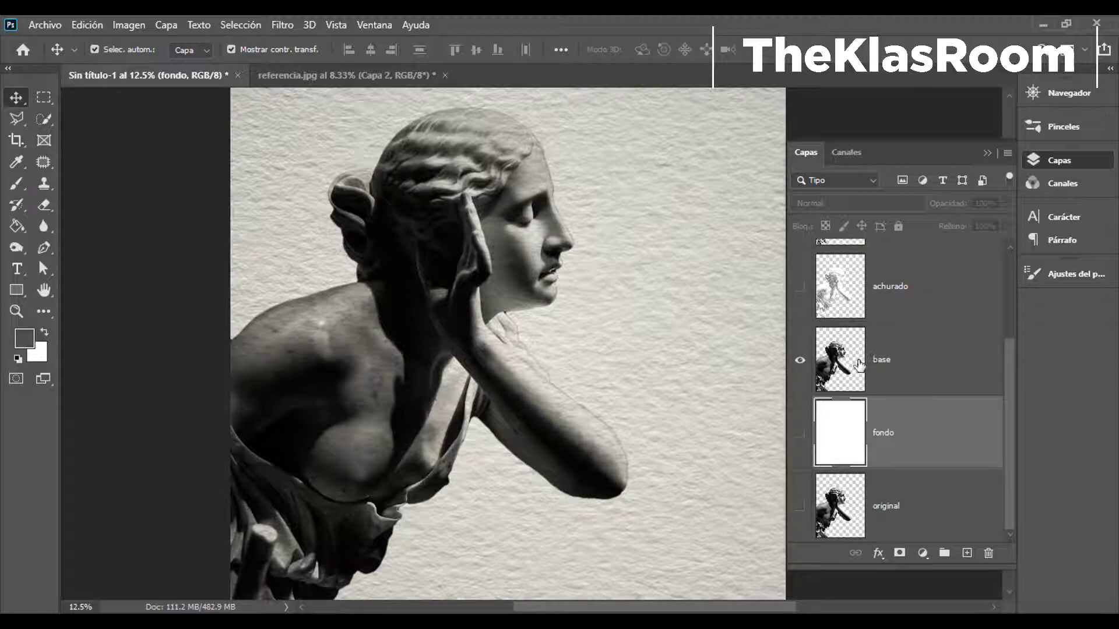
click(884, 361)
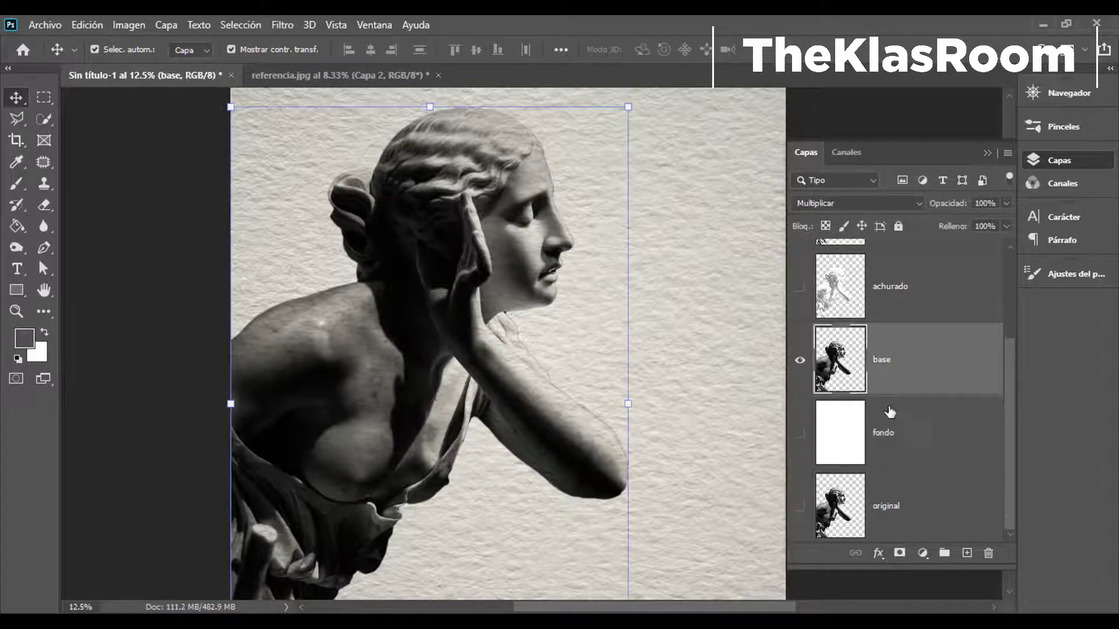
click(894, 445)
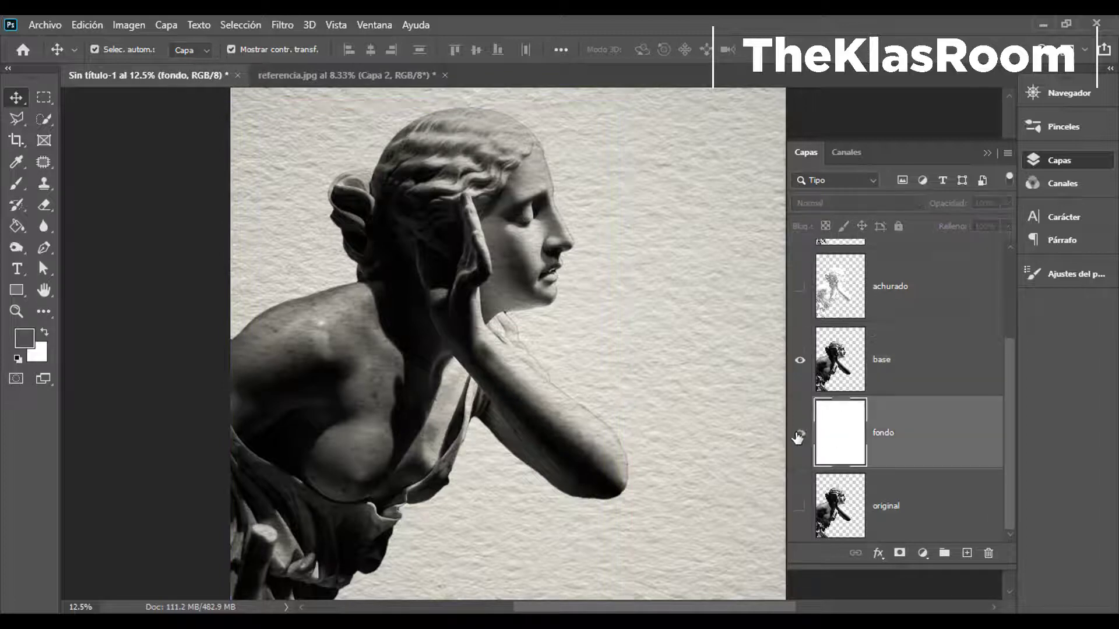
click(800, 434)
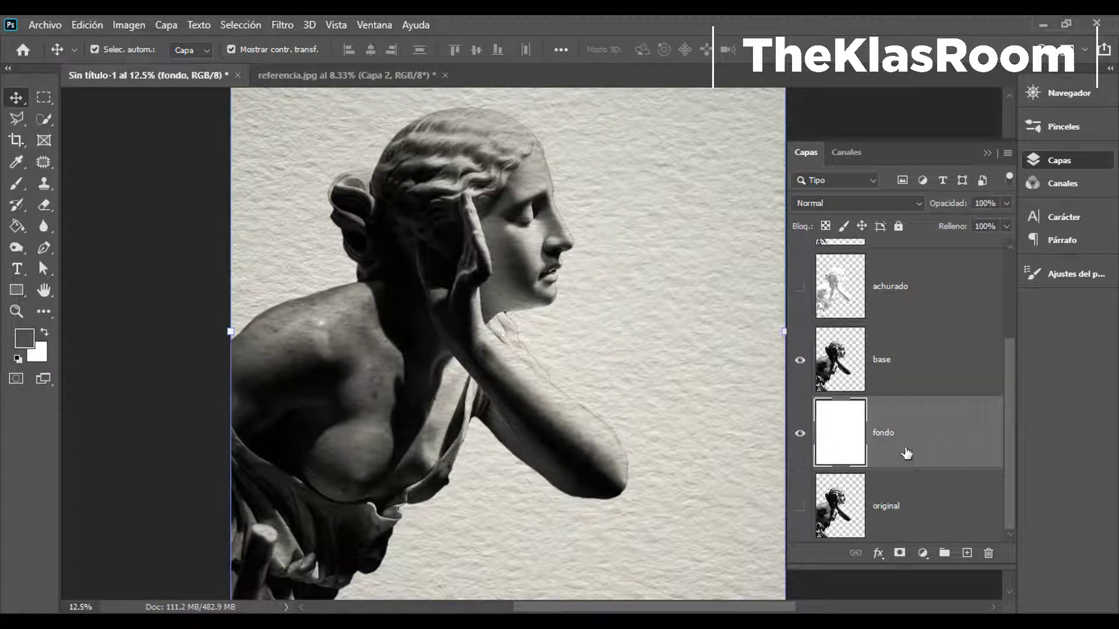
Set the "base" layer's blend mode to Multiplicar
click(900, 366)
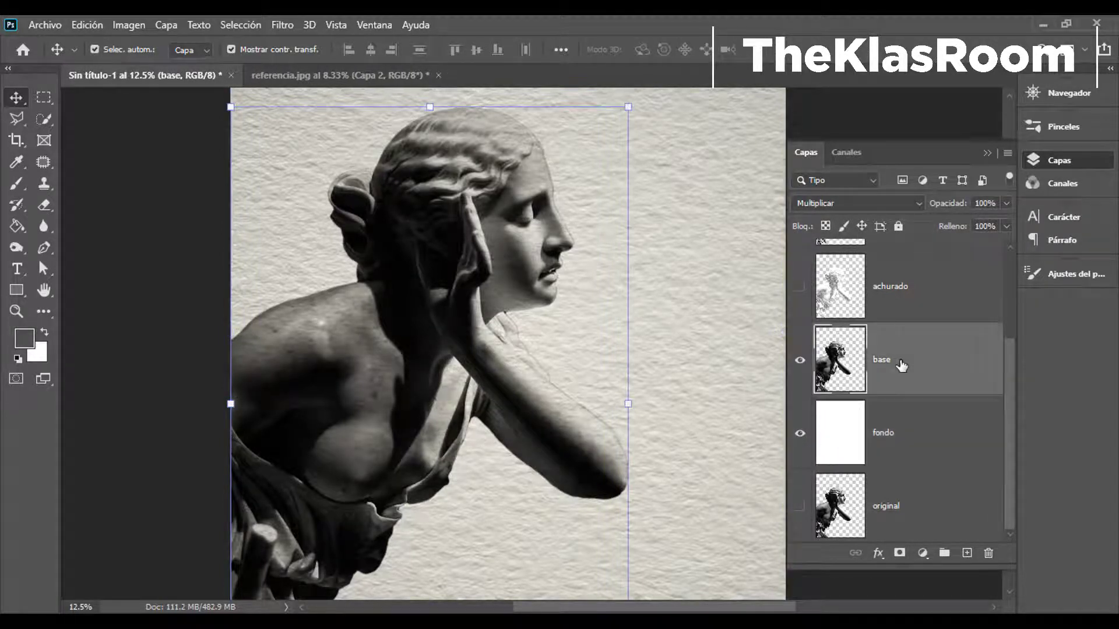
click(920, 203)
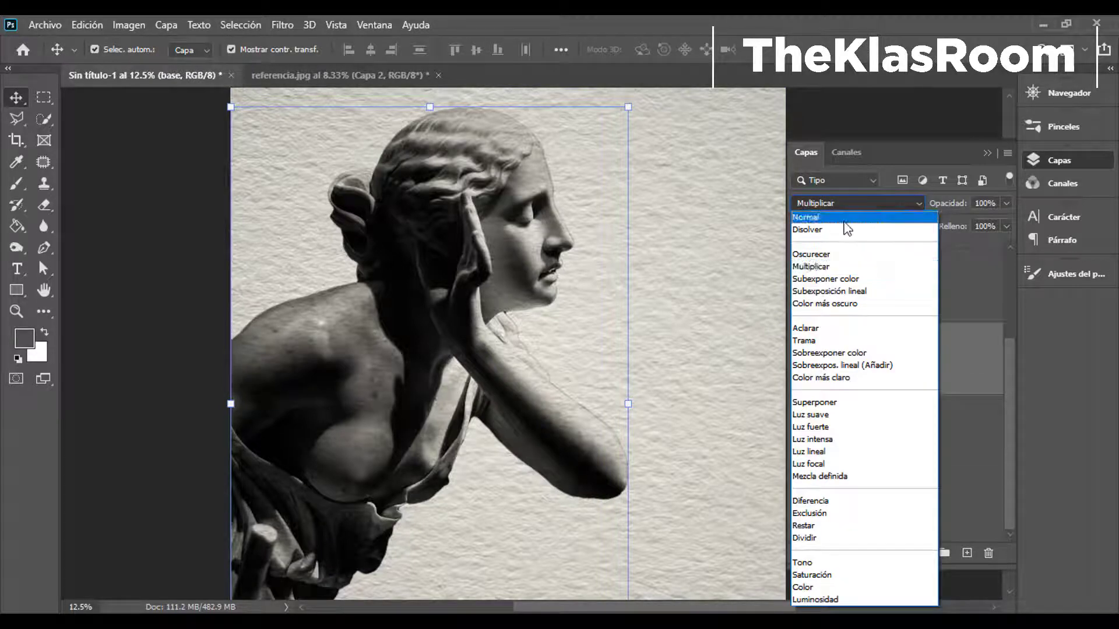
click(812, 269)
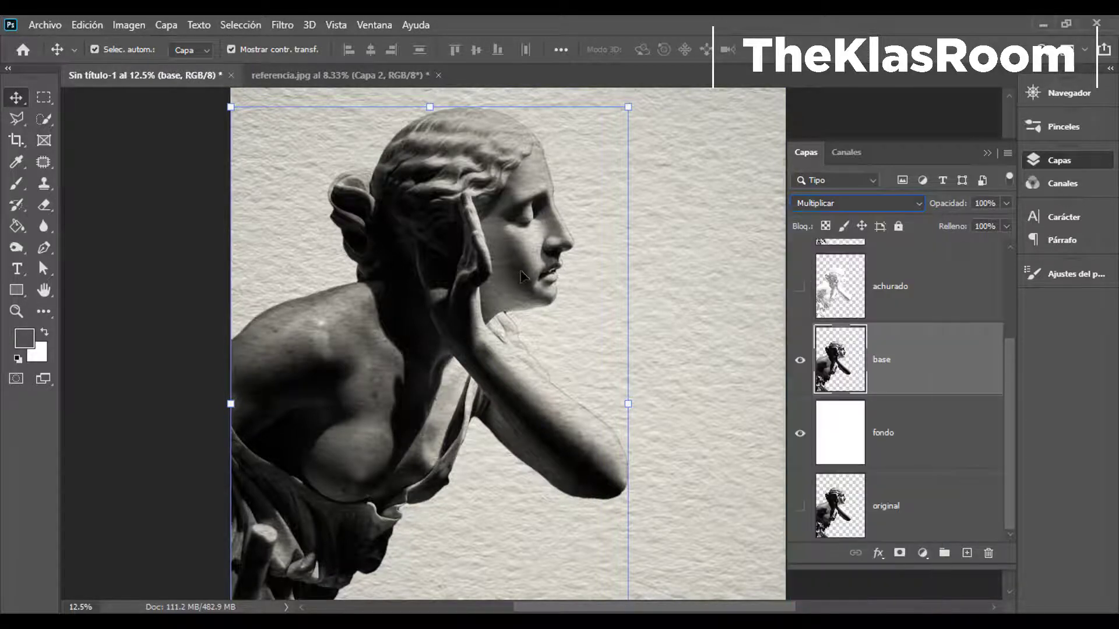
Open the "base" layer's blending options and split the Esta capa shadow slider to 0 / 11 while viewing the statue
double_click(968, 363)
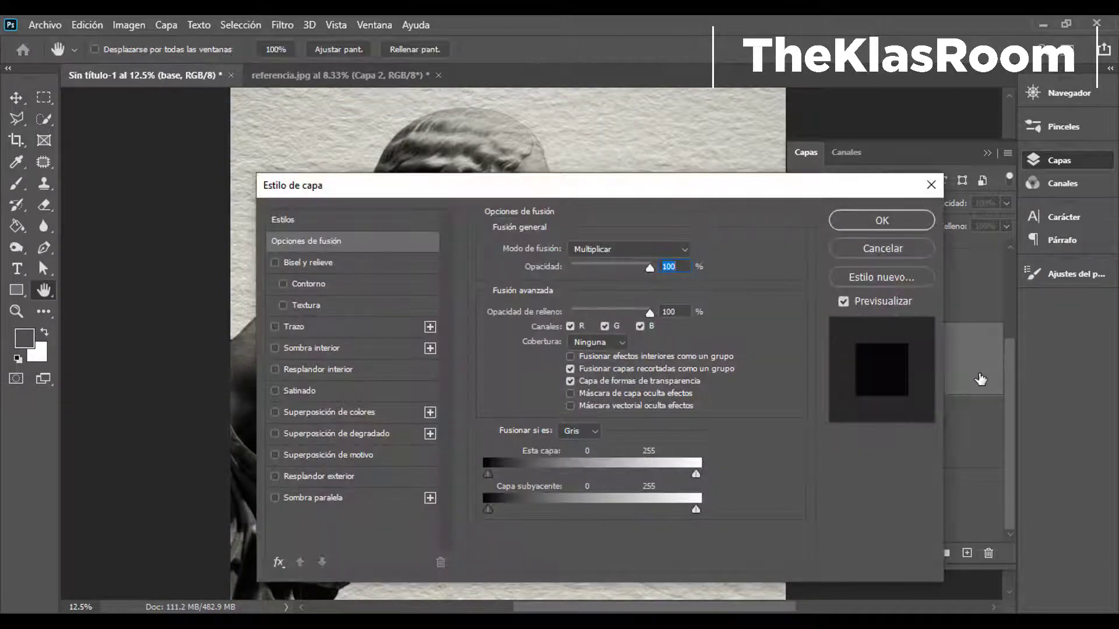
drag(624, 198, 463, 150)
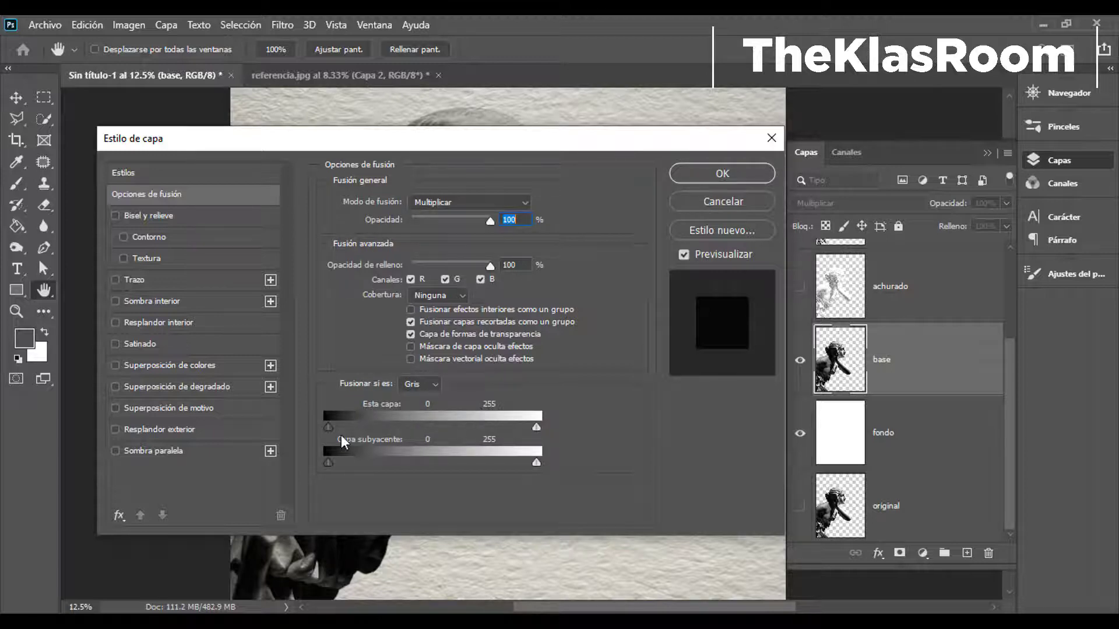
key(alt)
drag(334, 426, 337, 427)
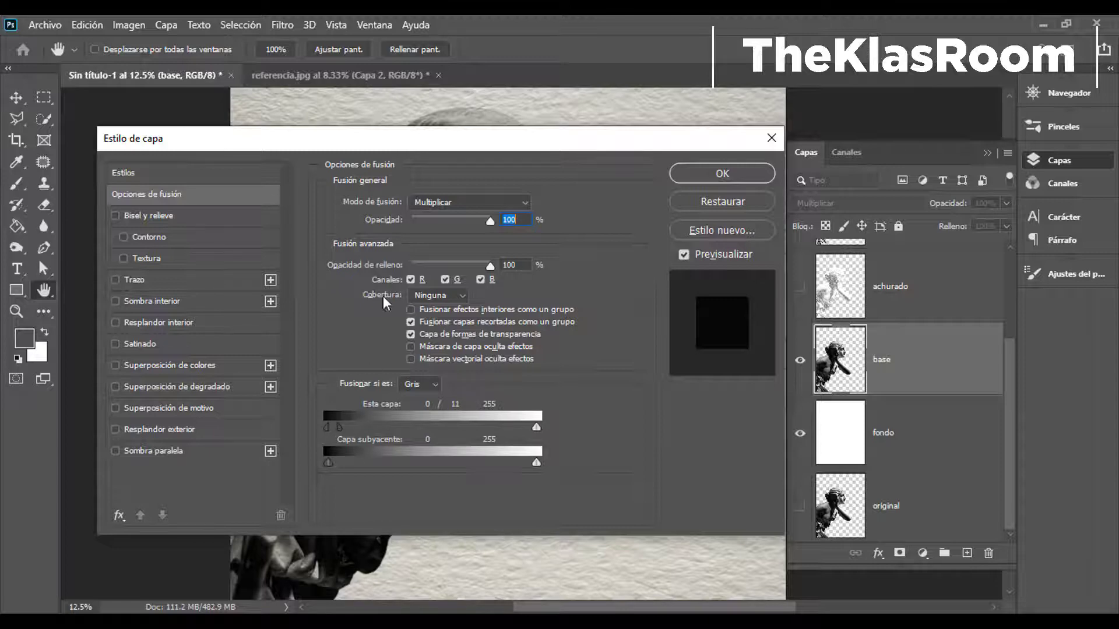
drag(308, 144, 619, 190)
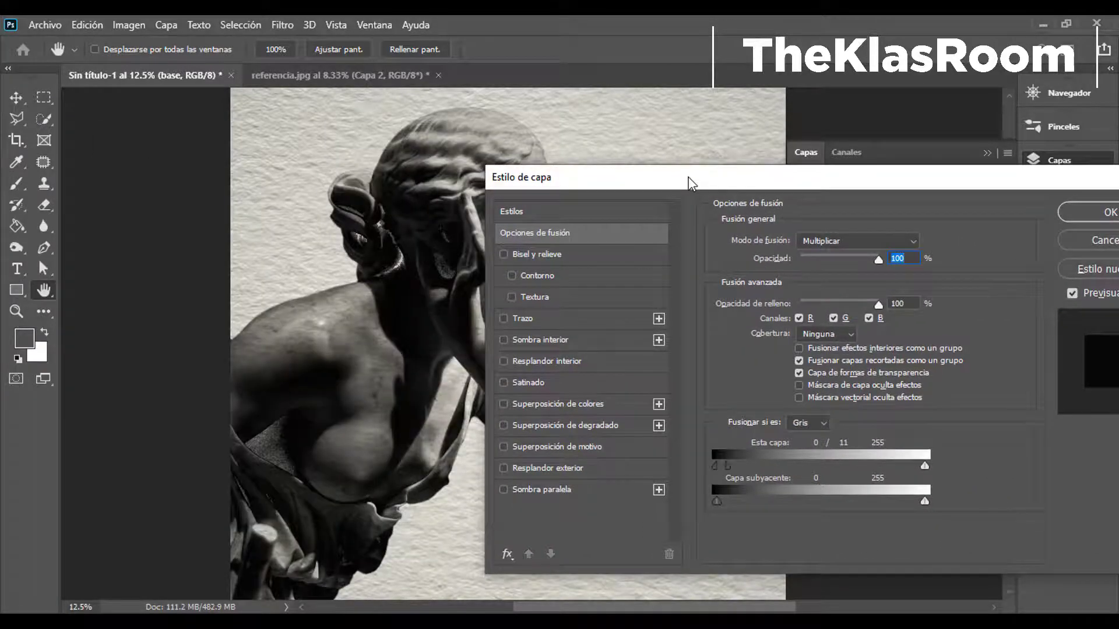
key(ctrl+plus)
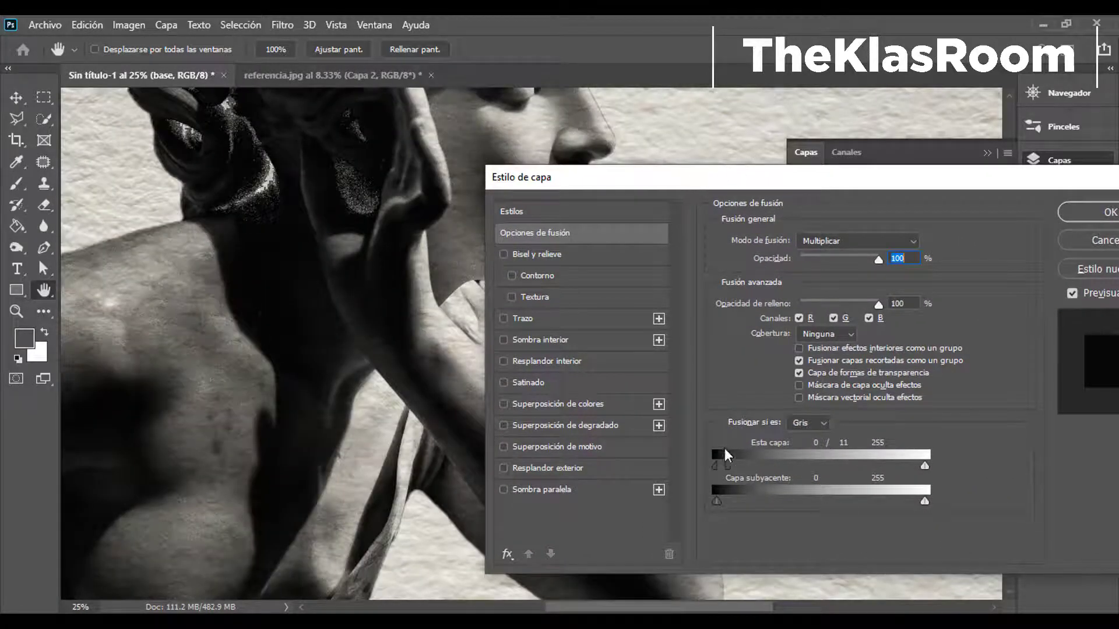
Reset the Esta capa shadow slider, split it again to 0 / 11 and apply the layer style
drag(726, 463, 685, 473)
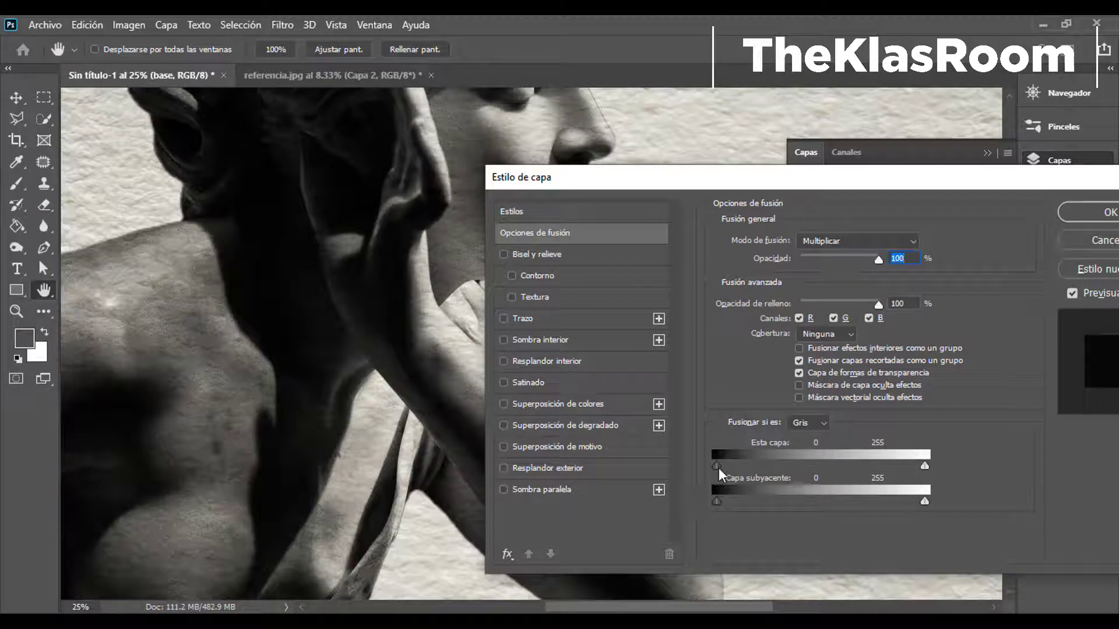
key(alt)
drag(719, 465, 727, 464)
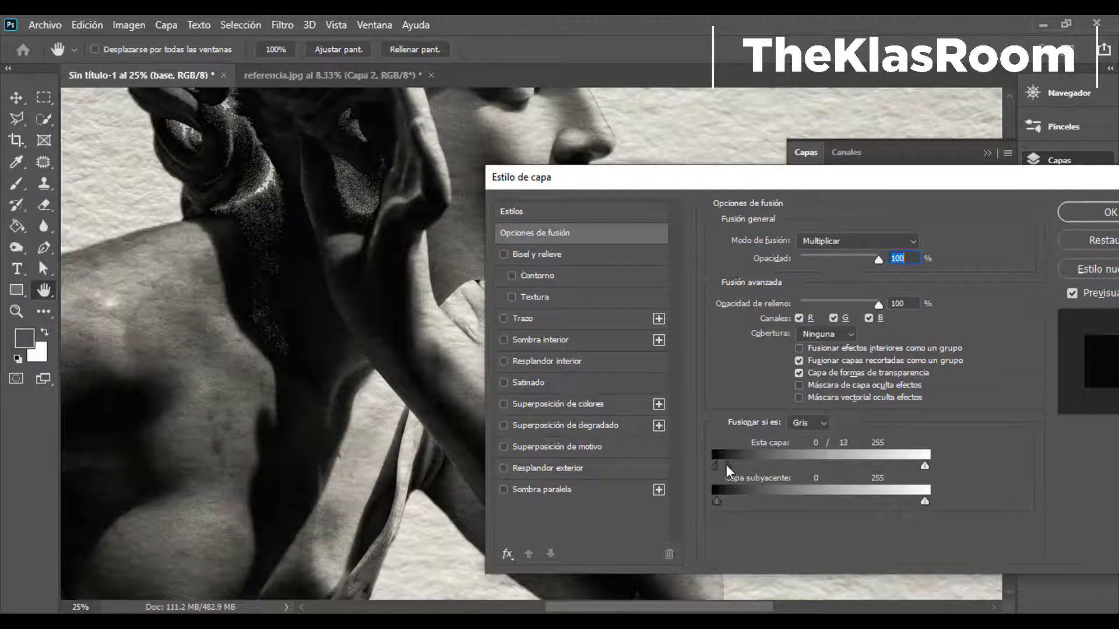
drag(726, 464, 725, 463)
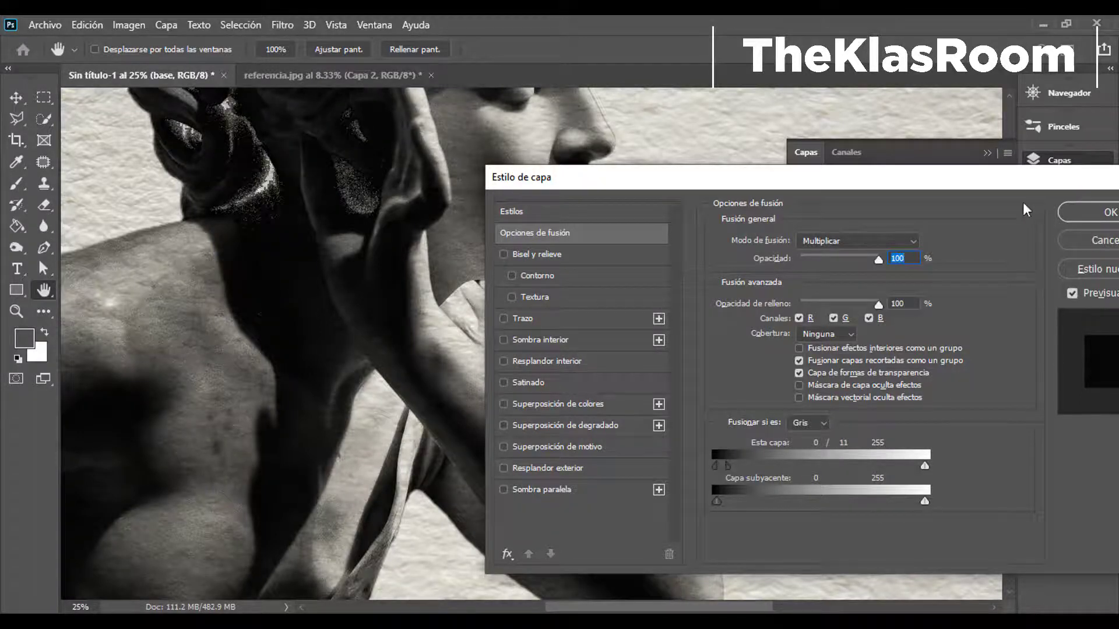
drag(1004, 180, 667, 236)
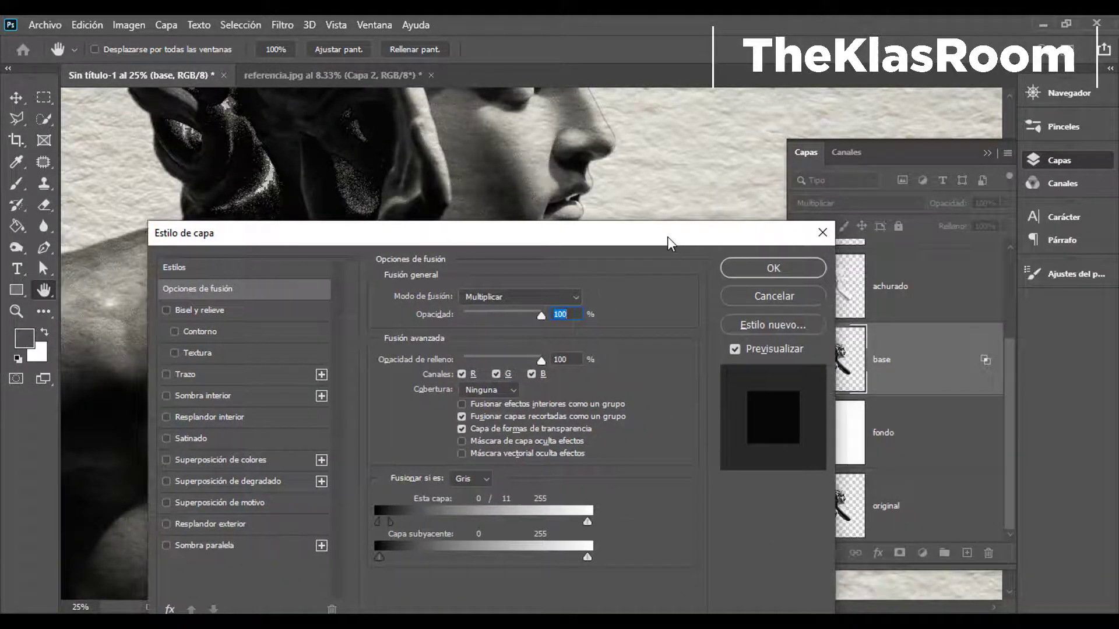
click(757, 262)
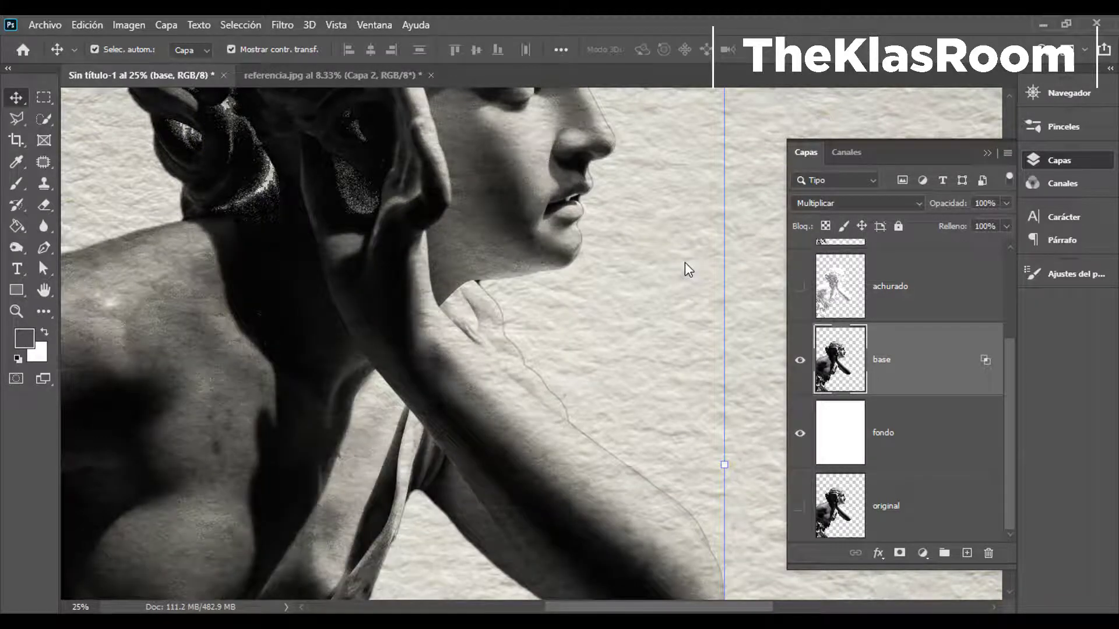
Show the "bordes" and "achurado" layers again over the base and view more of the poster
key(ctrl+minus)
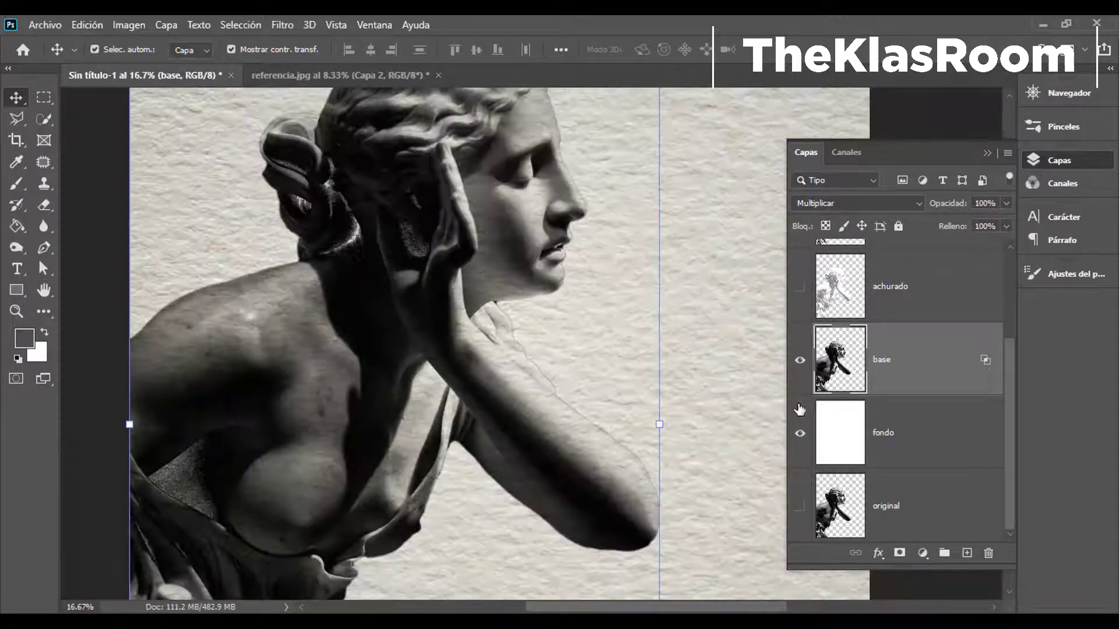
scroll(882, 424, up, 3)
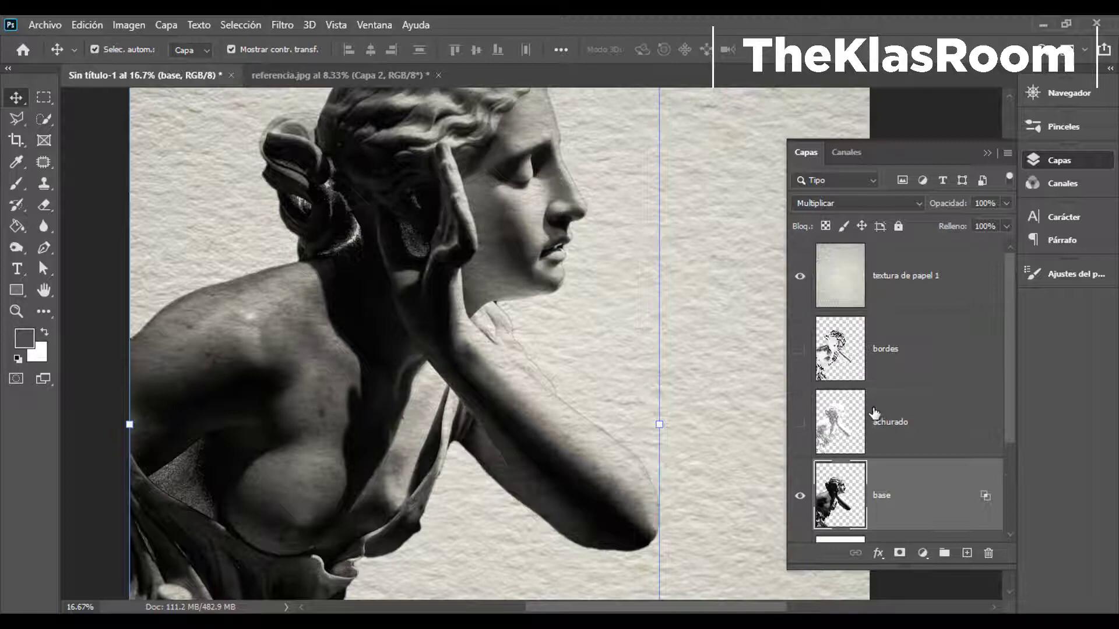
click(799, 349)
click(799, 423)
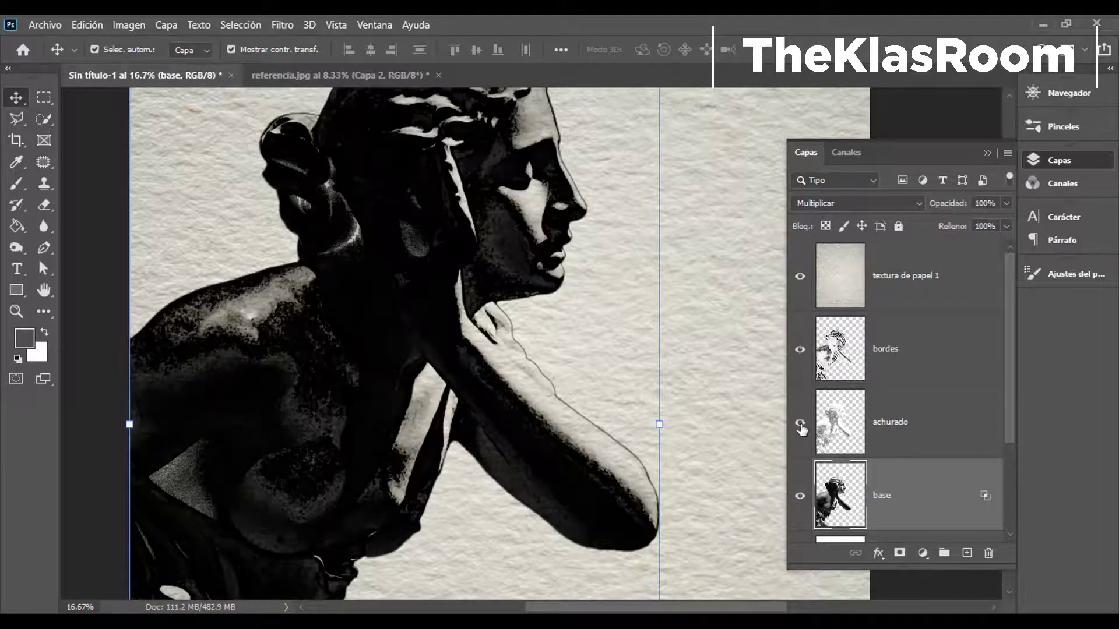
key(ctrl)
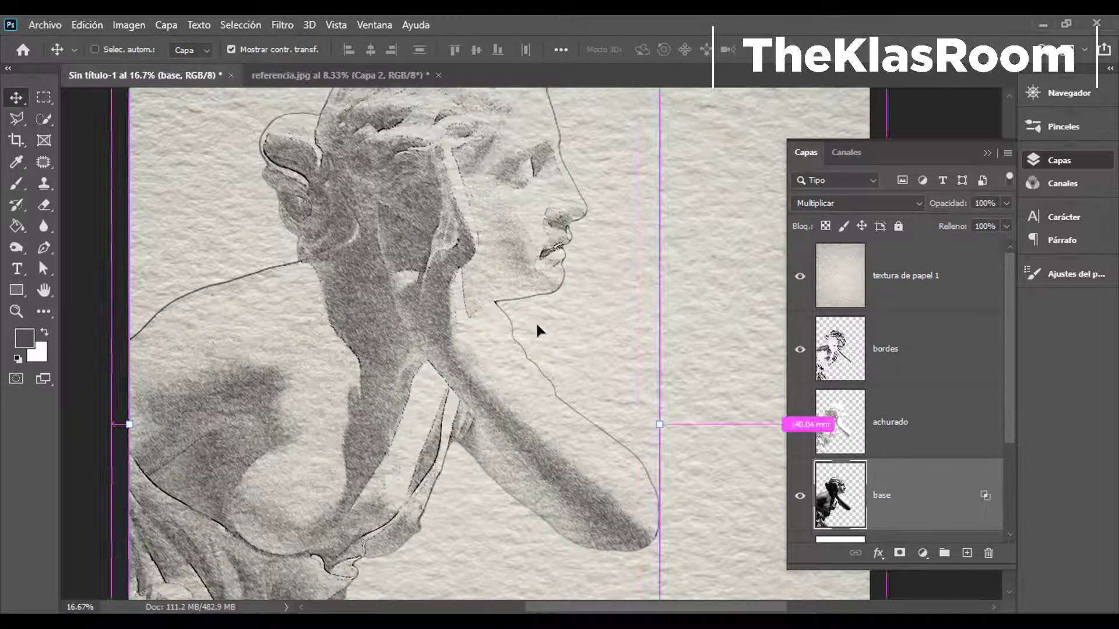
key(ctrl+minus)
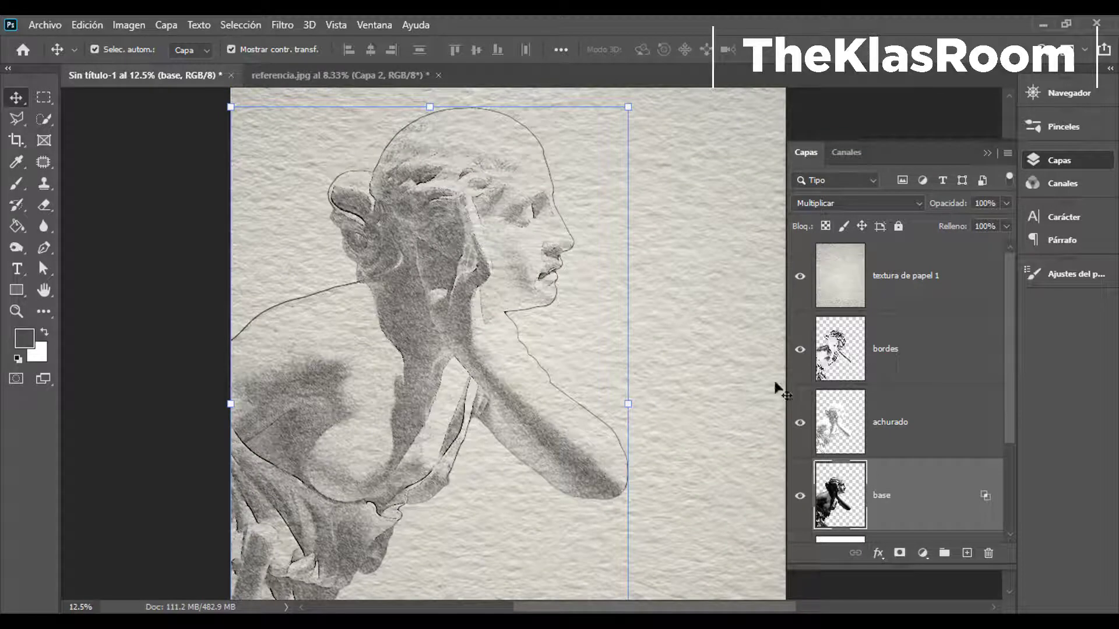
Compare the head's hatching with the "fondo" layer shown and hidden, and leave that layer hidden
scroll(586, 362, down, 5)
scroll(853, 386, down, 3)
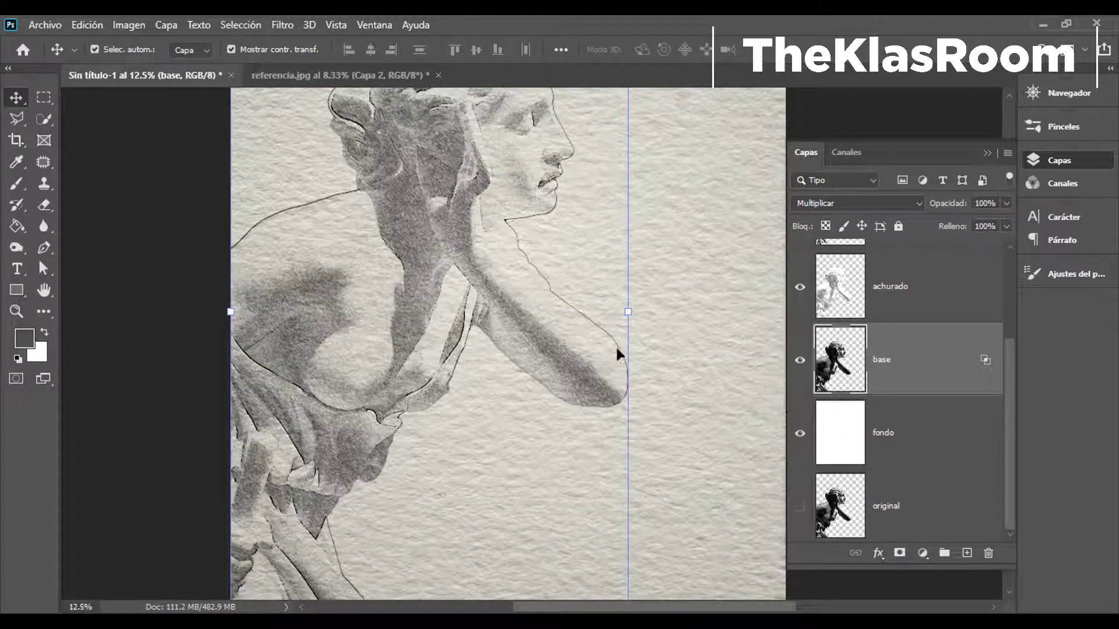
click(697, 376)
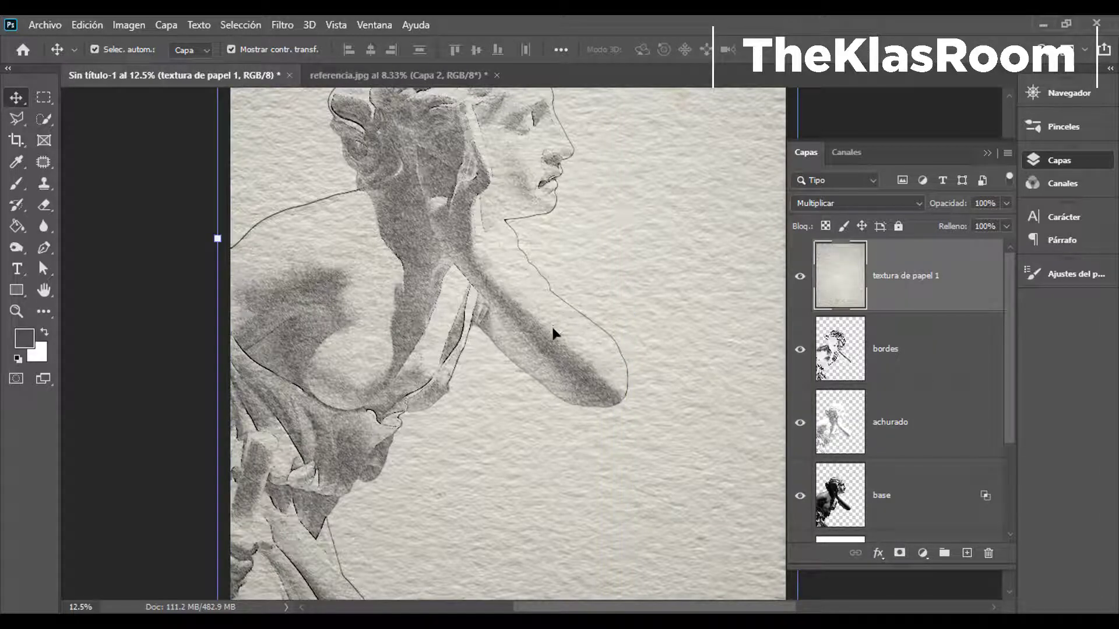
scroll(942, 452, down, 2)
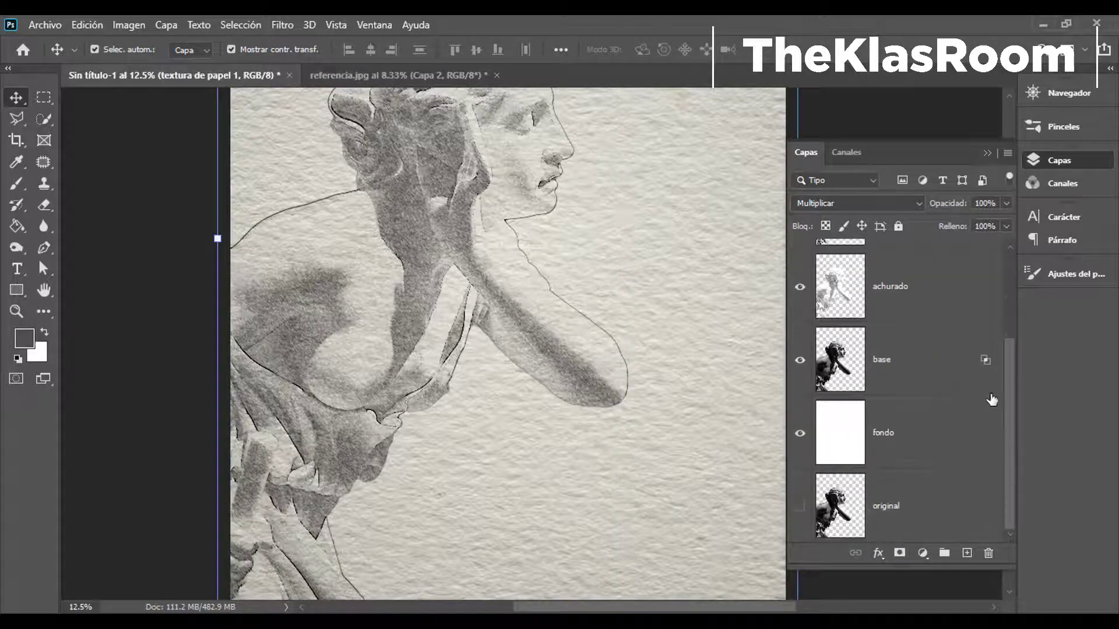
click(921, 444)
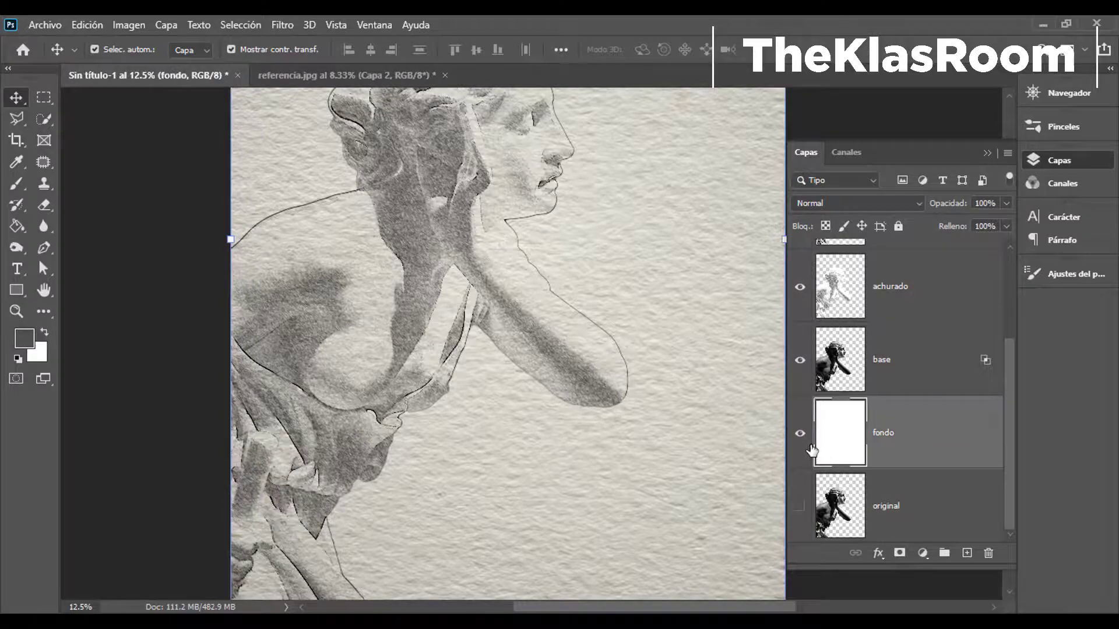
key(ctrl+plus)
key(ctrl+plus)
drag(672, 283, 813, 568)
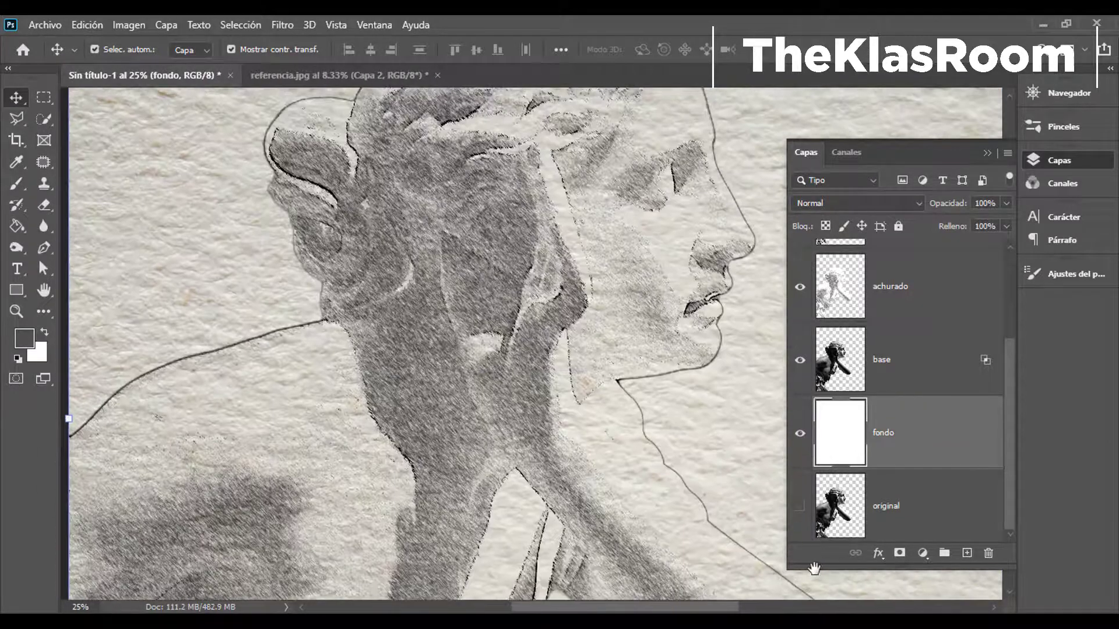
click(799, 433)
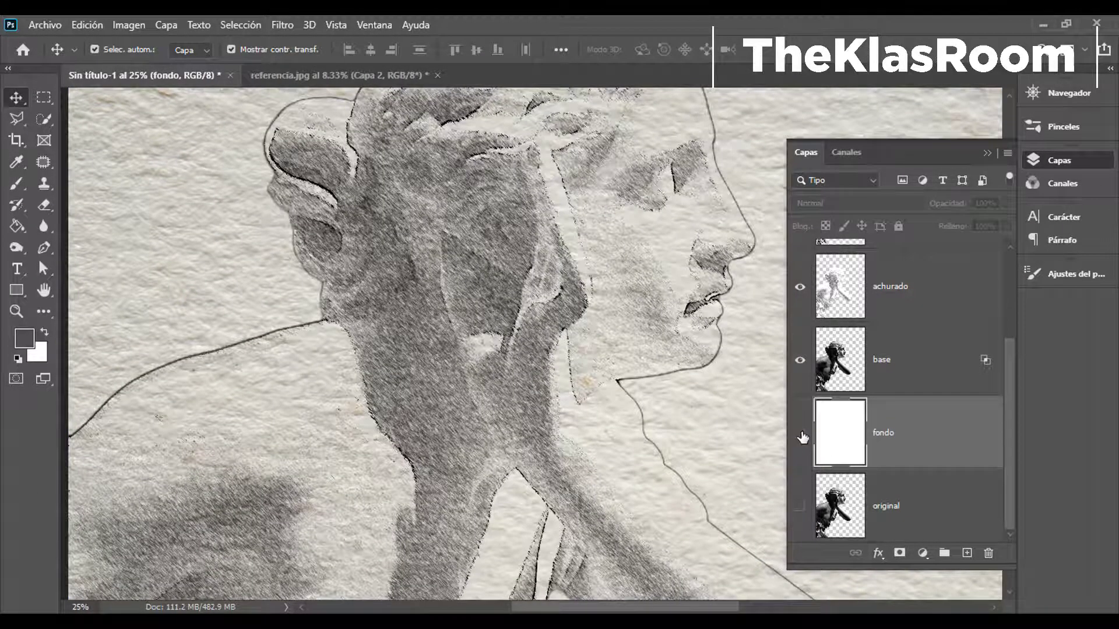
click(801, 434)
click(801, 435)
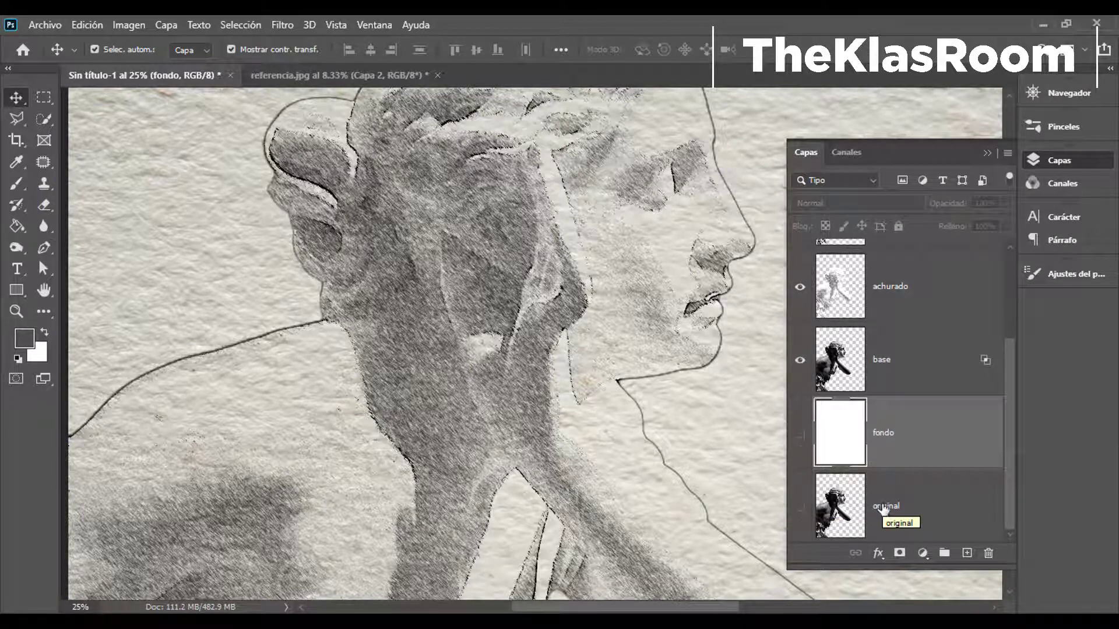
Compare the poster with the "original" layer shown and hidden, leave that layer visible and view the whole composition
click(802, 508)
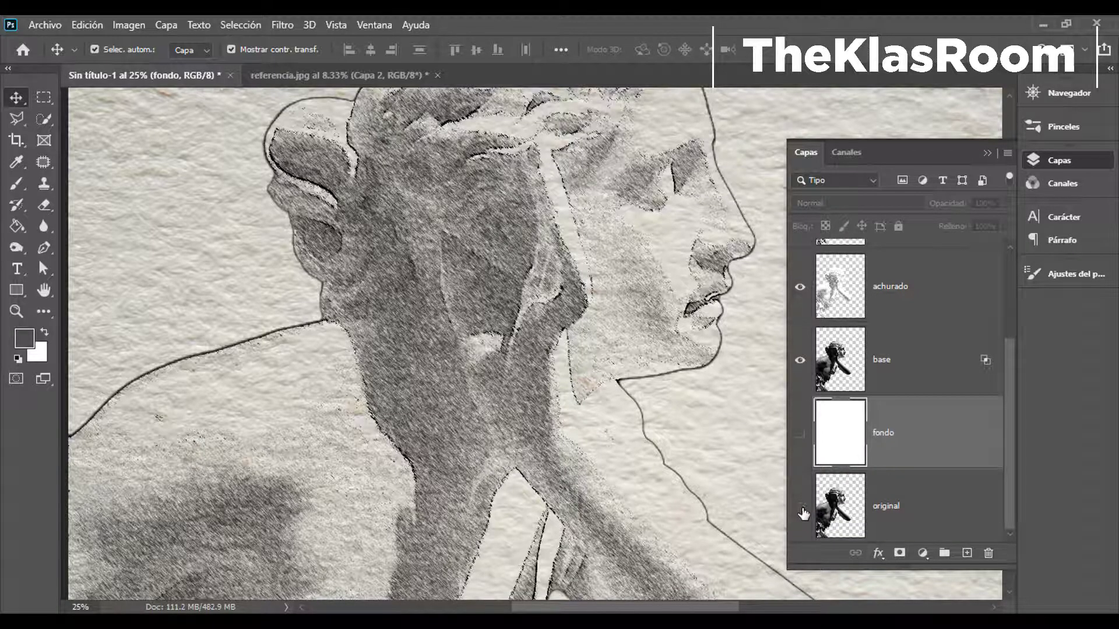
click(801, 507)
click(801, 510)
key(ctrl+minus)
key(ctrl+minus)
key(ctrl+minus)
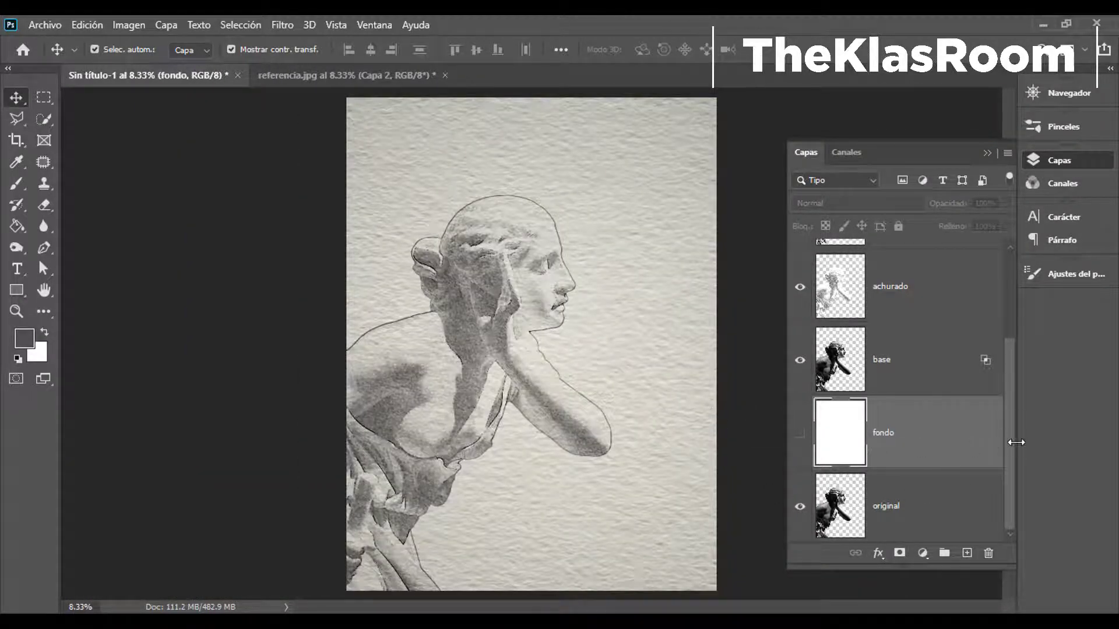
Add a Tono/saturación adjustment layer above "textura de papel 1" and clip it to that texture layer
drag(1011, 442, 1026, 332)
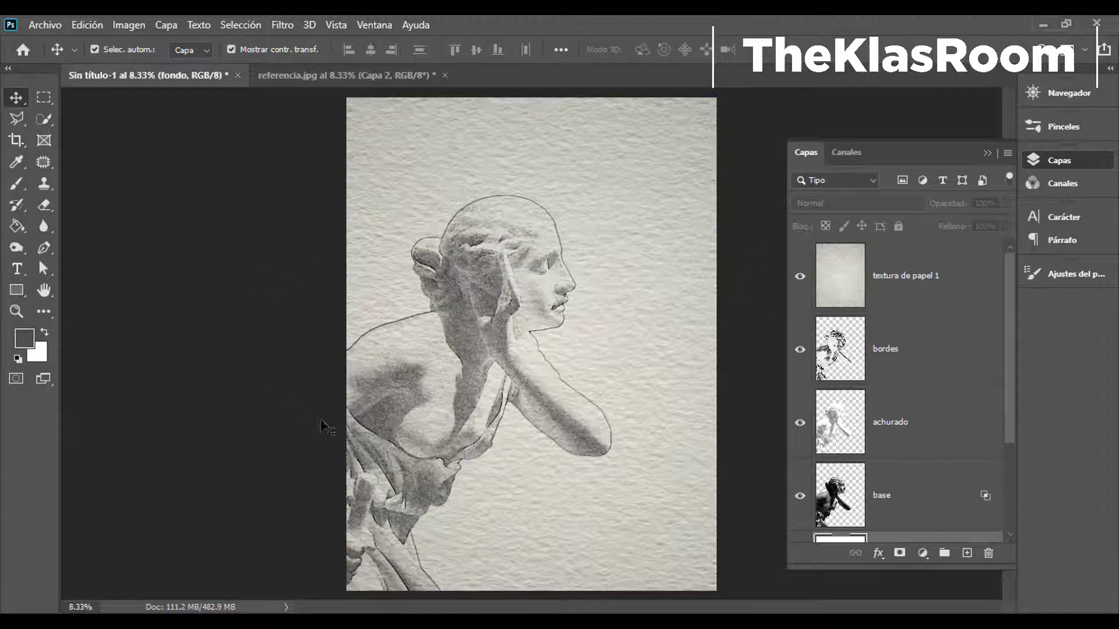
click(929, 281)
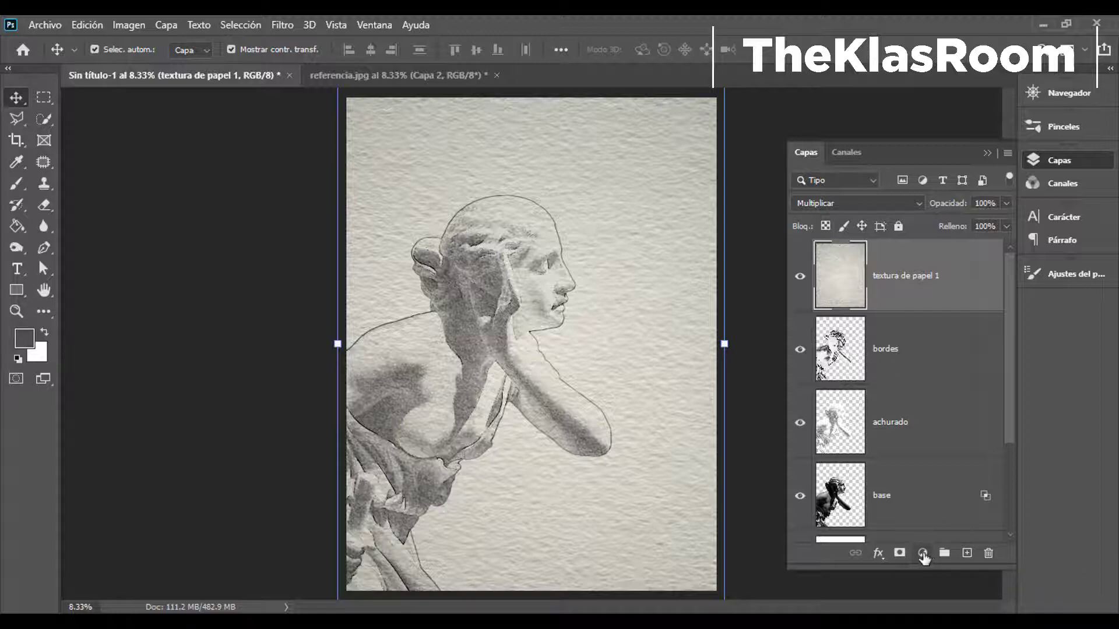
click(923, 554)
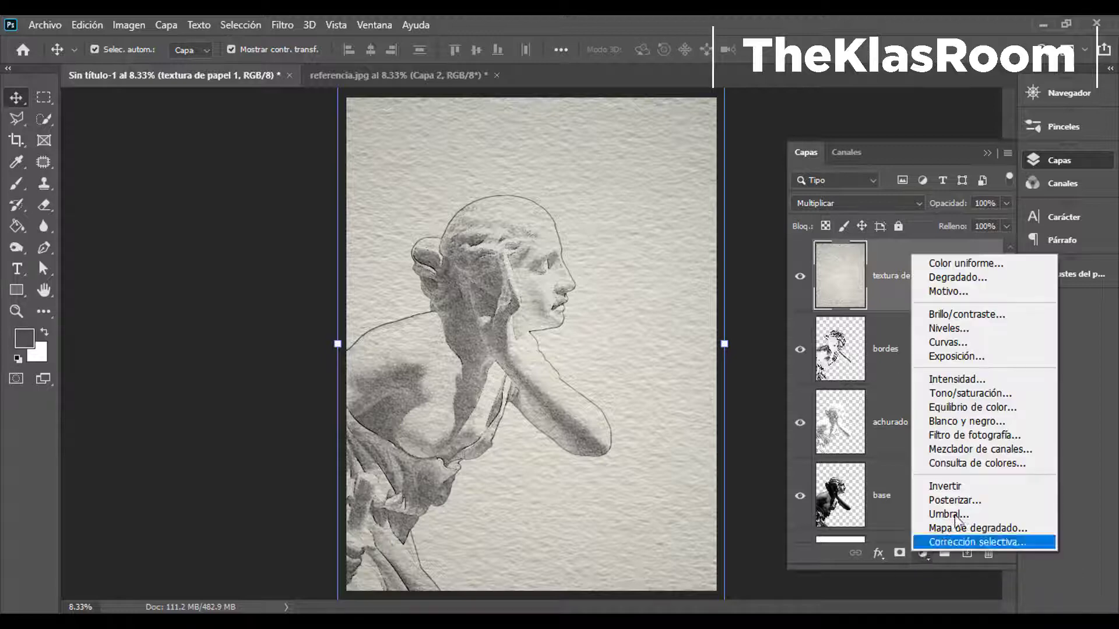
click(950, 393)
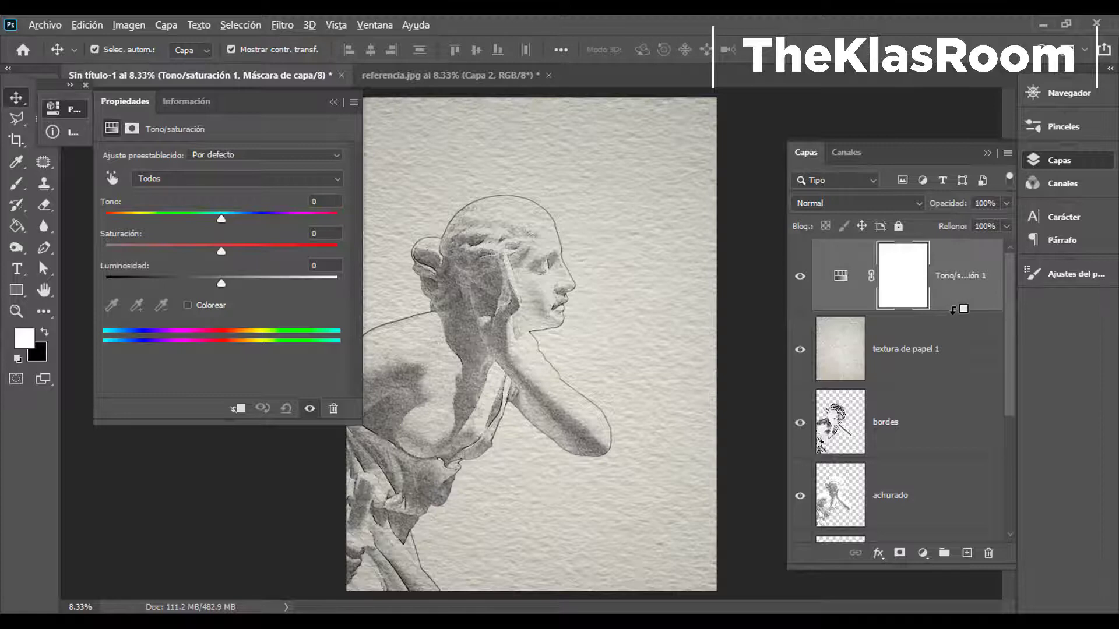
alt+click(953, 309)
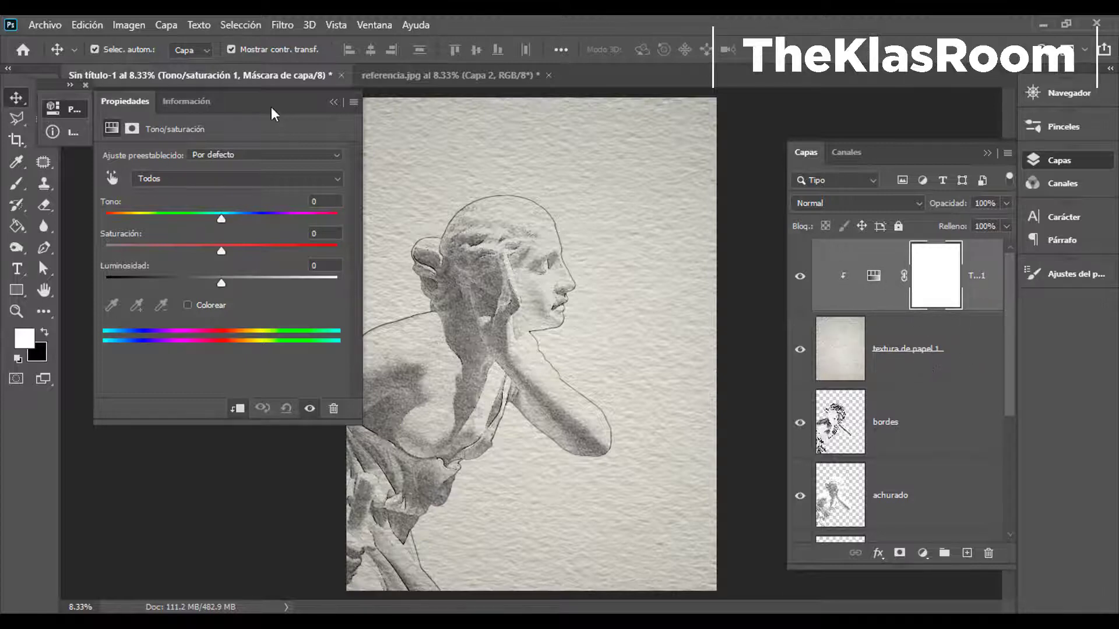
Turn on Colorear in the texture's Tono/saturación adjustment and set Tono to 45
drag(264, 101, 273, 163)
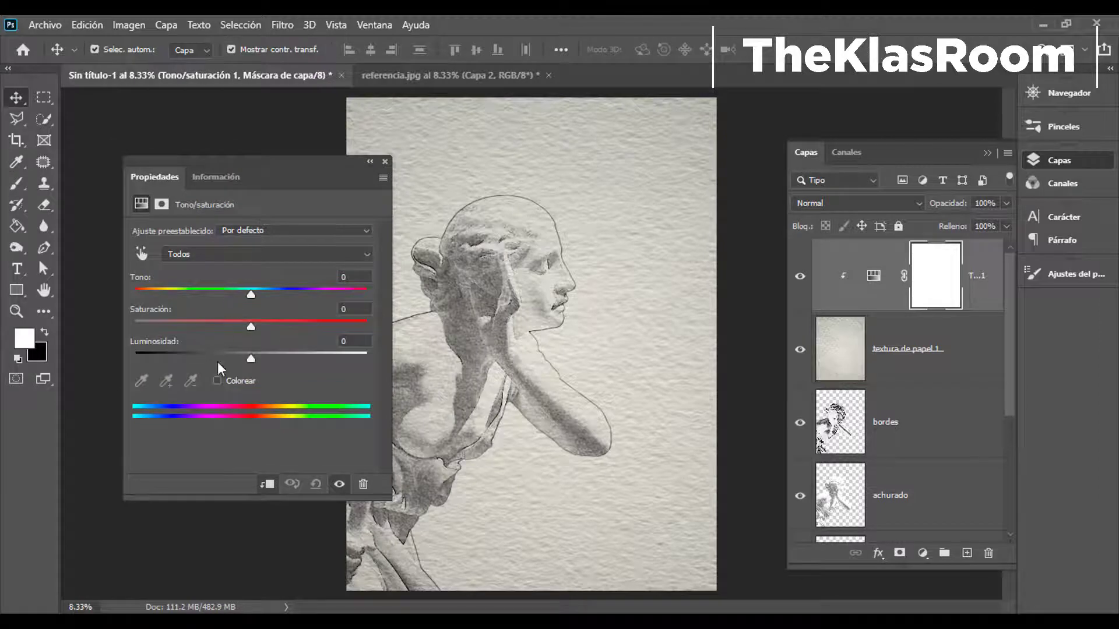
click(216, 381)
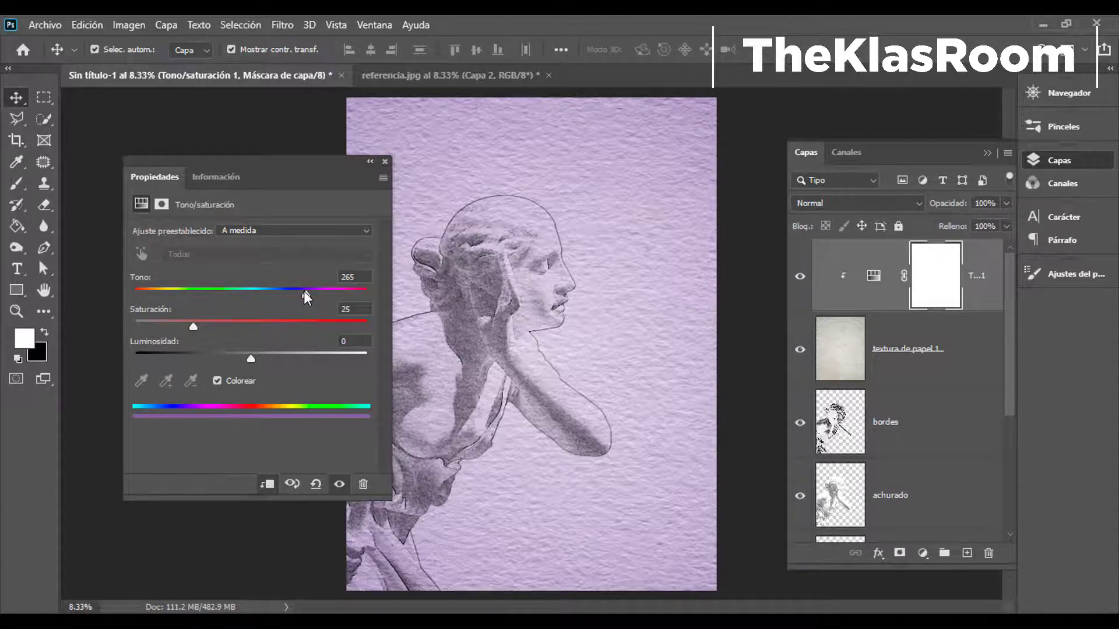
click(350, 277)
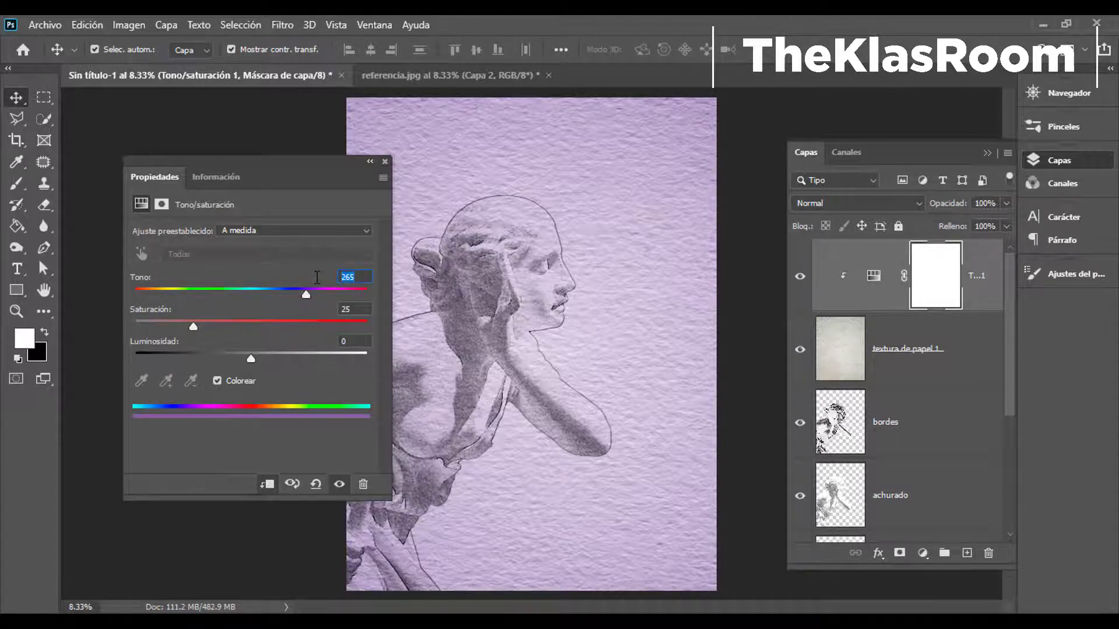
text(45)
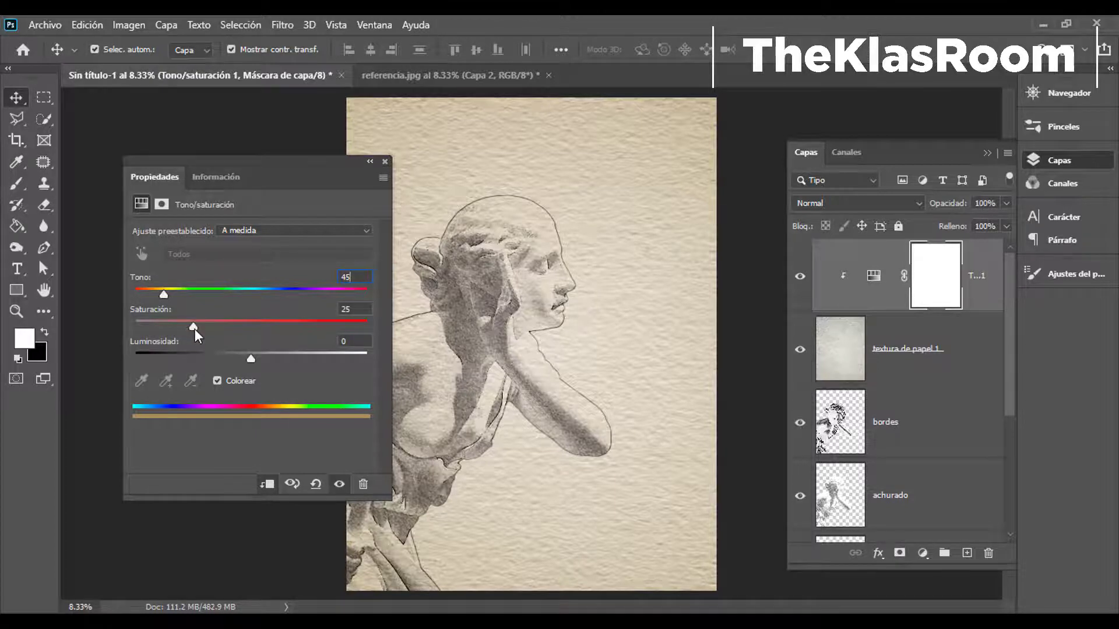
Set the texture adjustment's Saturación to 50 and Luminosidad to -11, and collapse its properties
drag(195, 328, 252, 336)
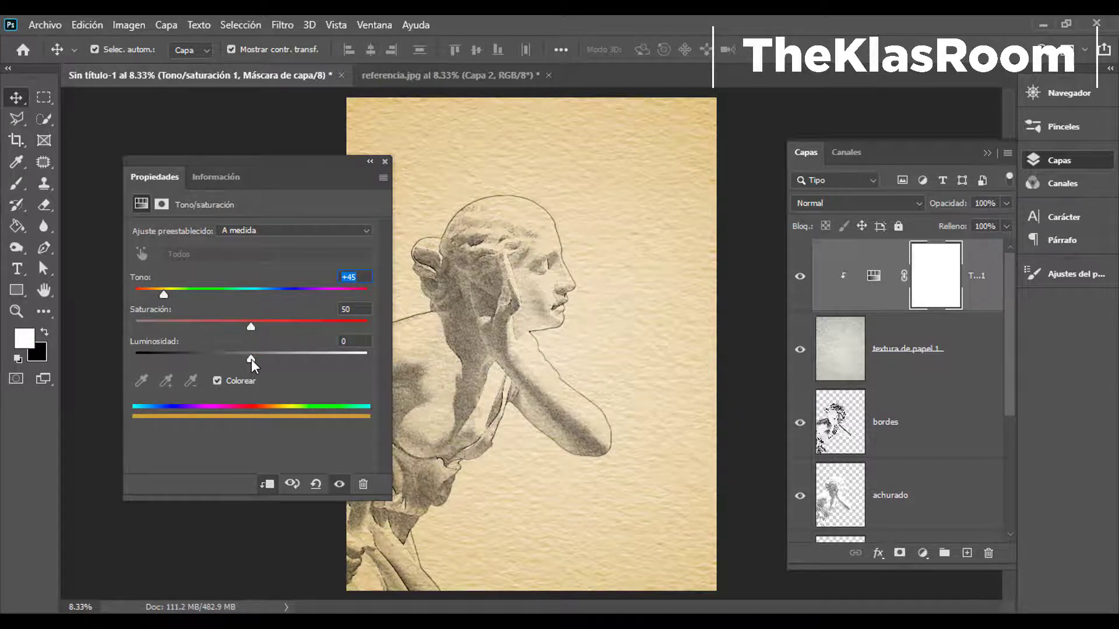
mouse_move(251, 359)
mouse_down()
mouse_move(261, 358)
mouse_move(222, 362)
mouse_move(239, 369)
mouse_up()
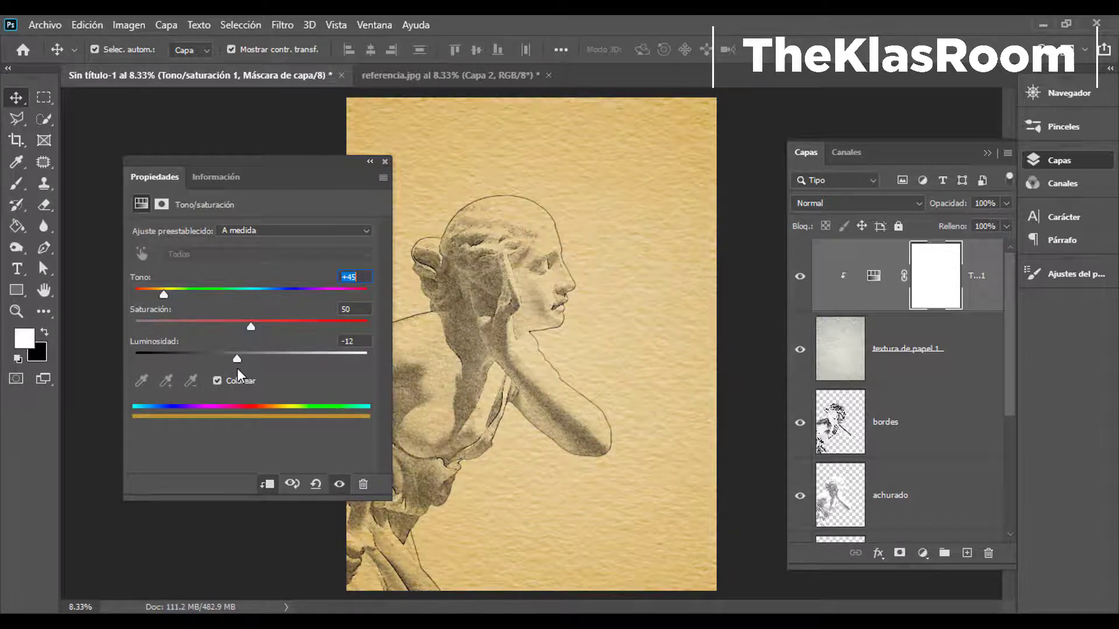
click(352, 341)
text(-11)
click(369, 161)
Examine the tinted paper and the hatching on the statue's head up close and across the whole poster
key(ctrl+plus)
key(ctrl+plus)
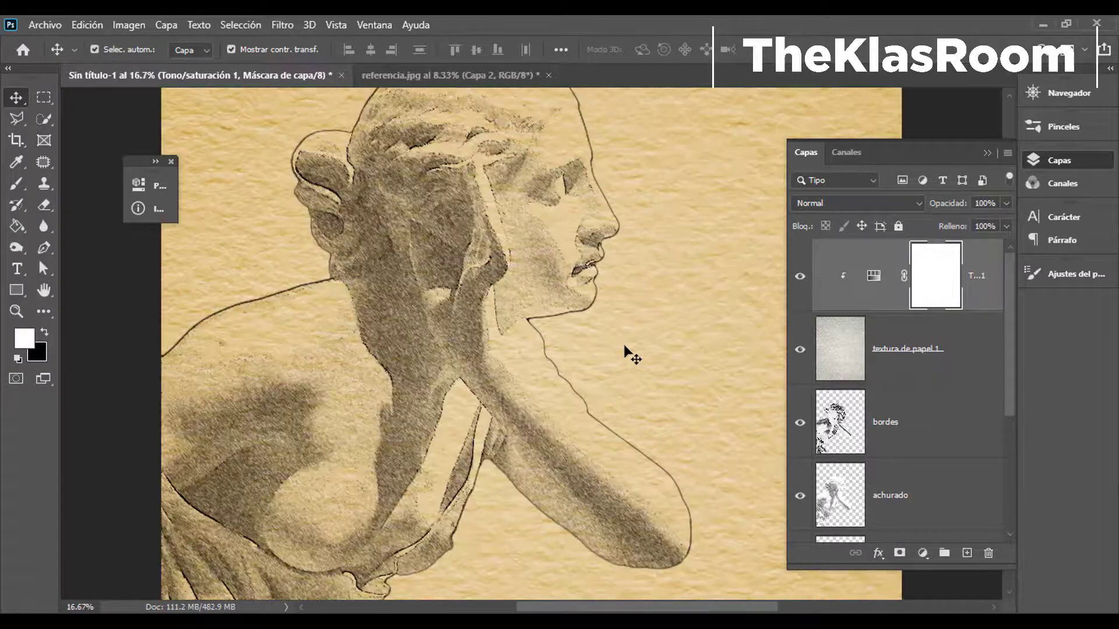
drag(582, 308, 623, 390)
key(ctrl+plus)
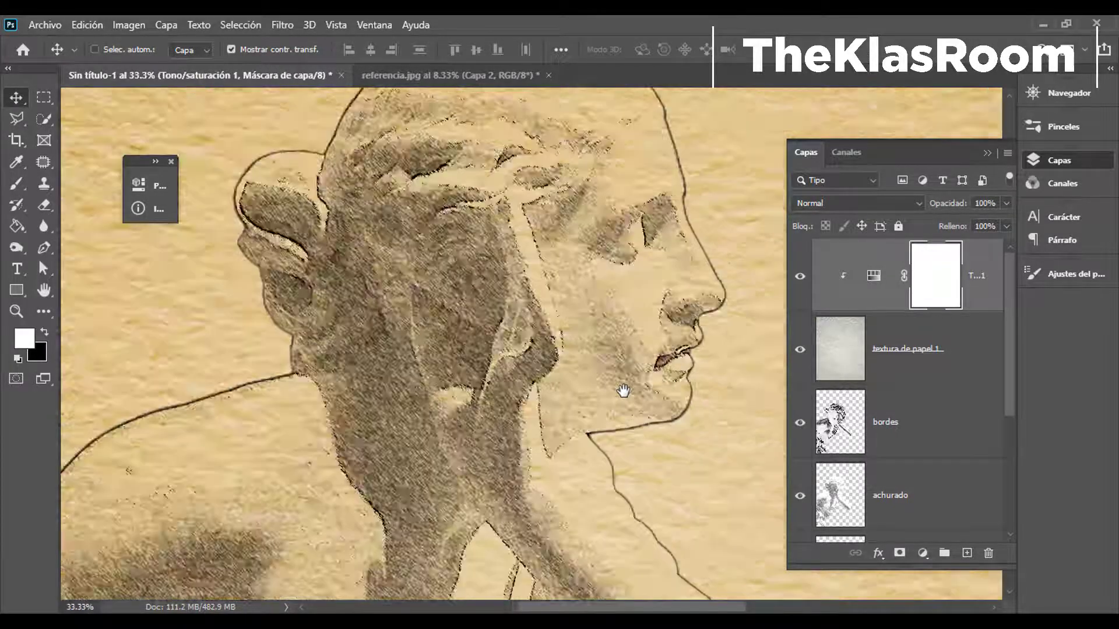
key(ctrl+minus)
key(ctrl+minus)
key(ctrl+minus)
key(ctrl+minus)
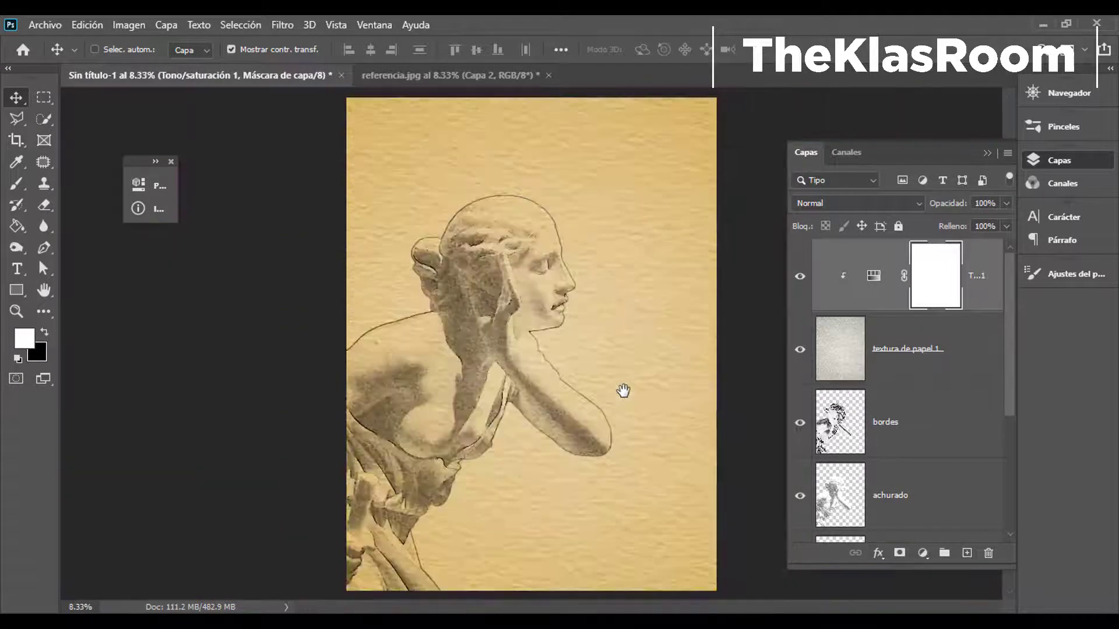
key(ctrl+plus)
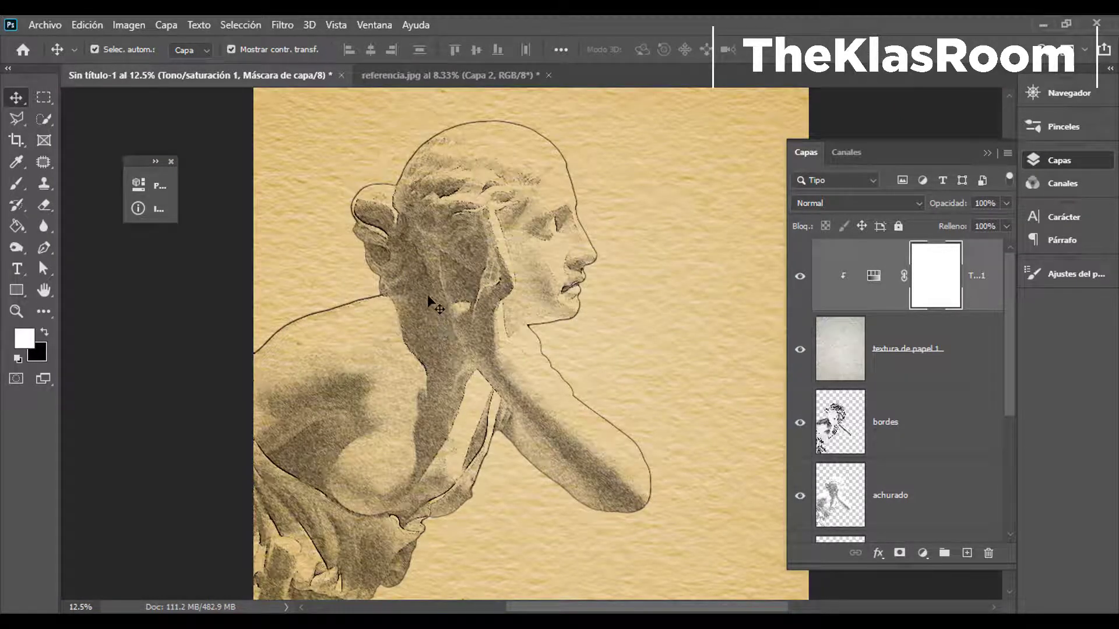
scroll(294, 425, down, 1)
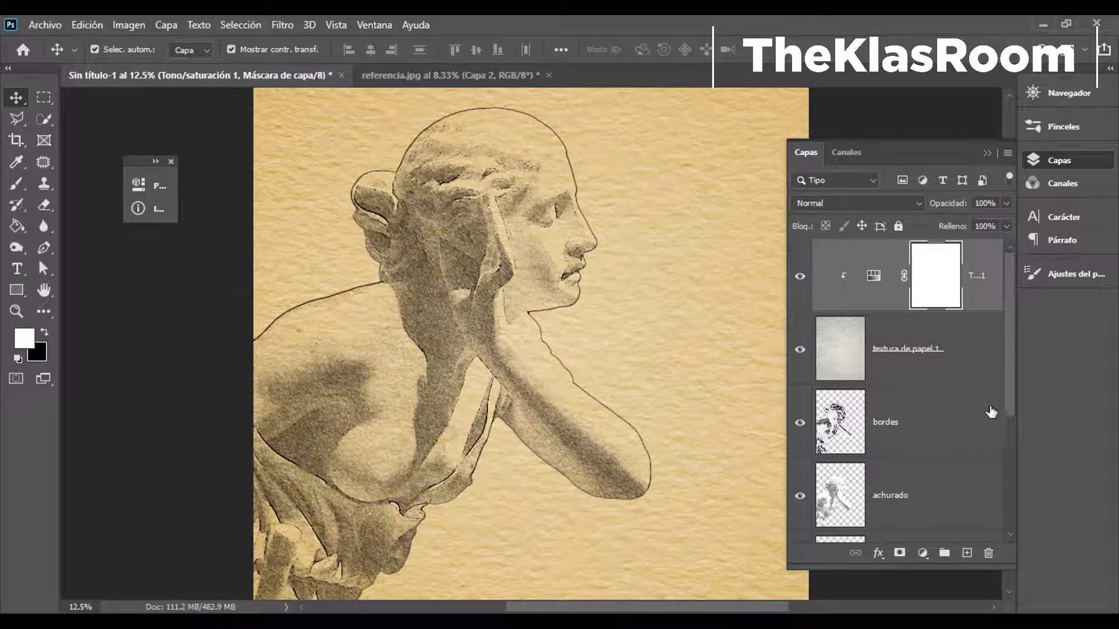
Duplicate the "achurado" layer and set the copy's blend mode to Multiplicar
drag(1012, 332, 1000, 392)
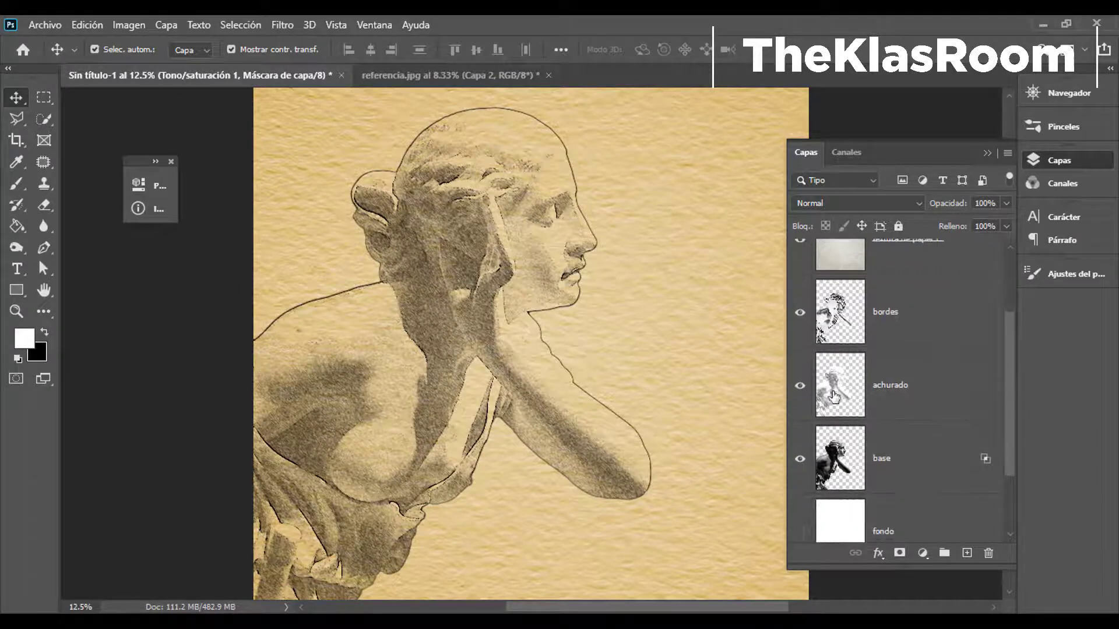
click(912, 395)
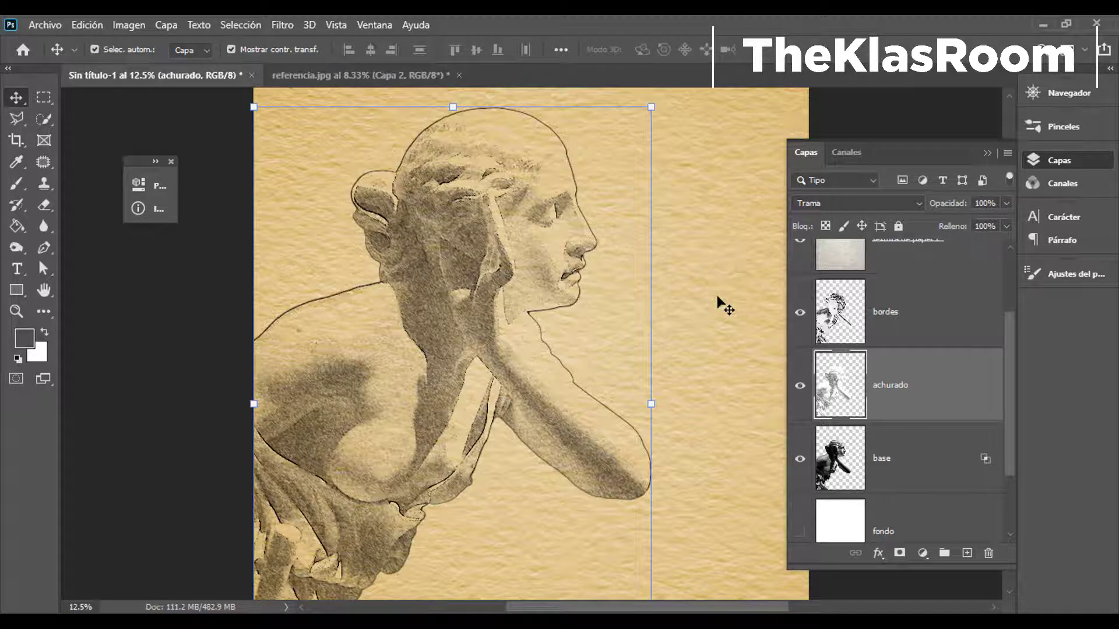
key(ctrl+j)
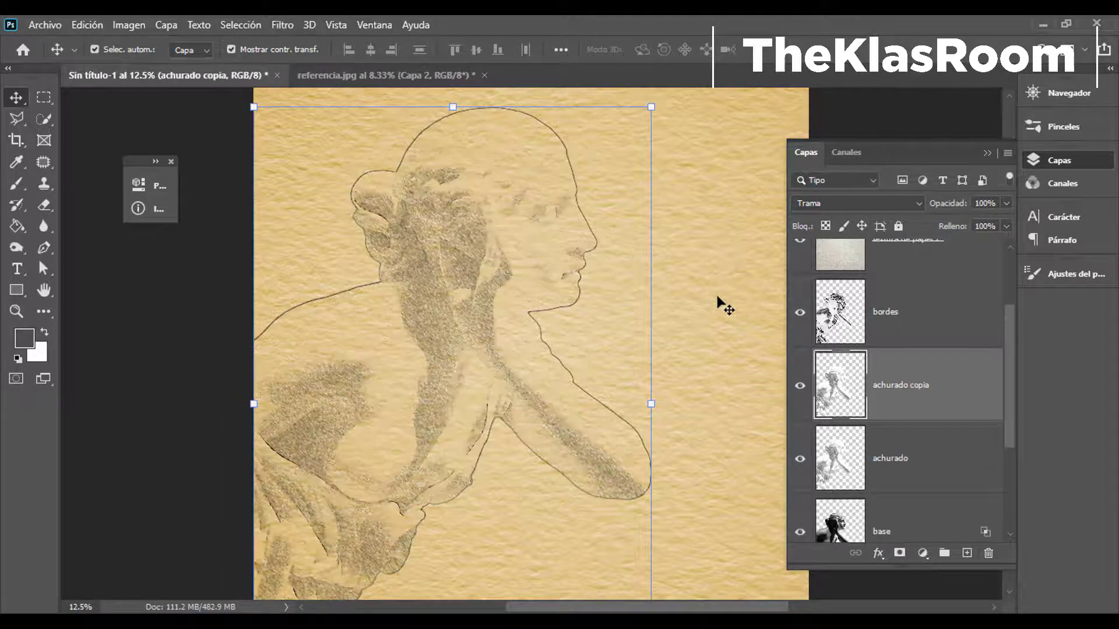
click(917, 202)
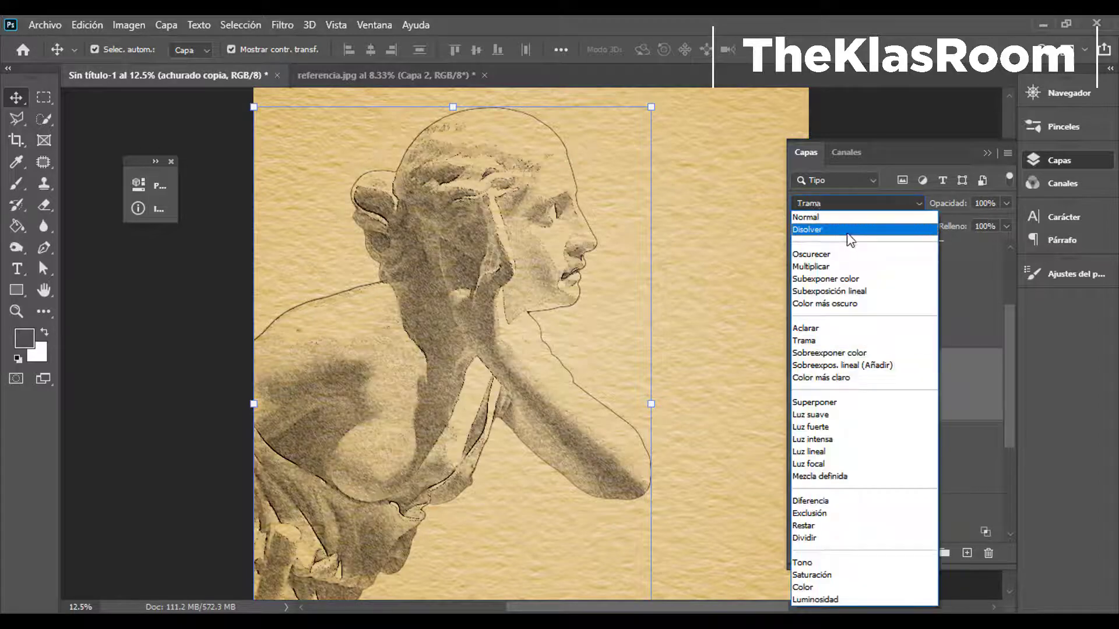
click(820, 267)
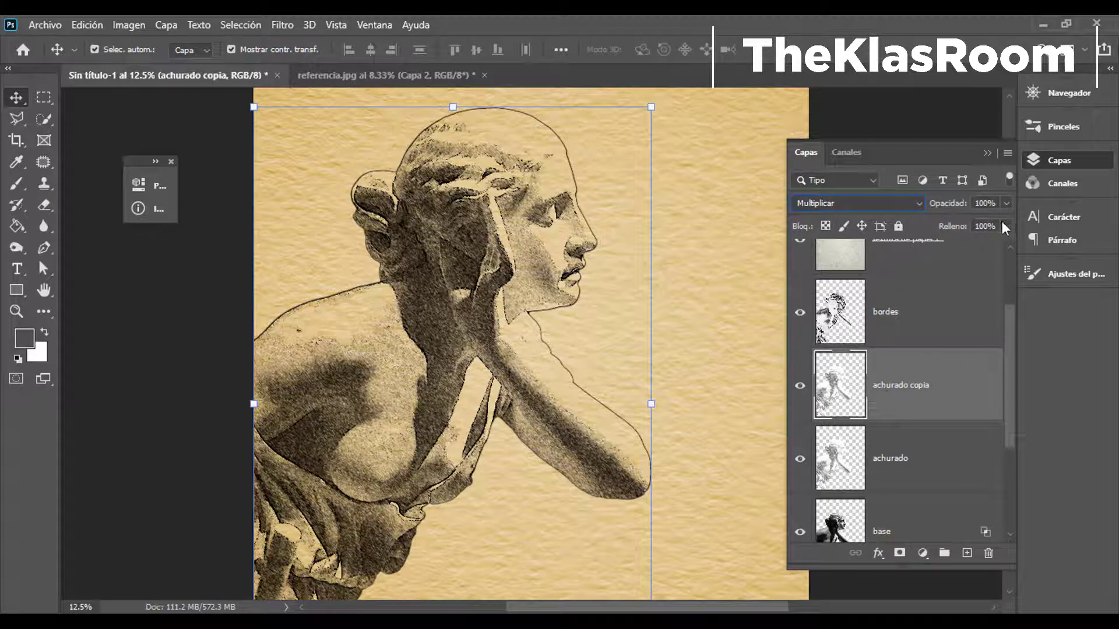
Lower the opacity of the "achurado copia" layer to 26%
click(1006, 203)
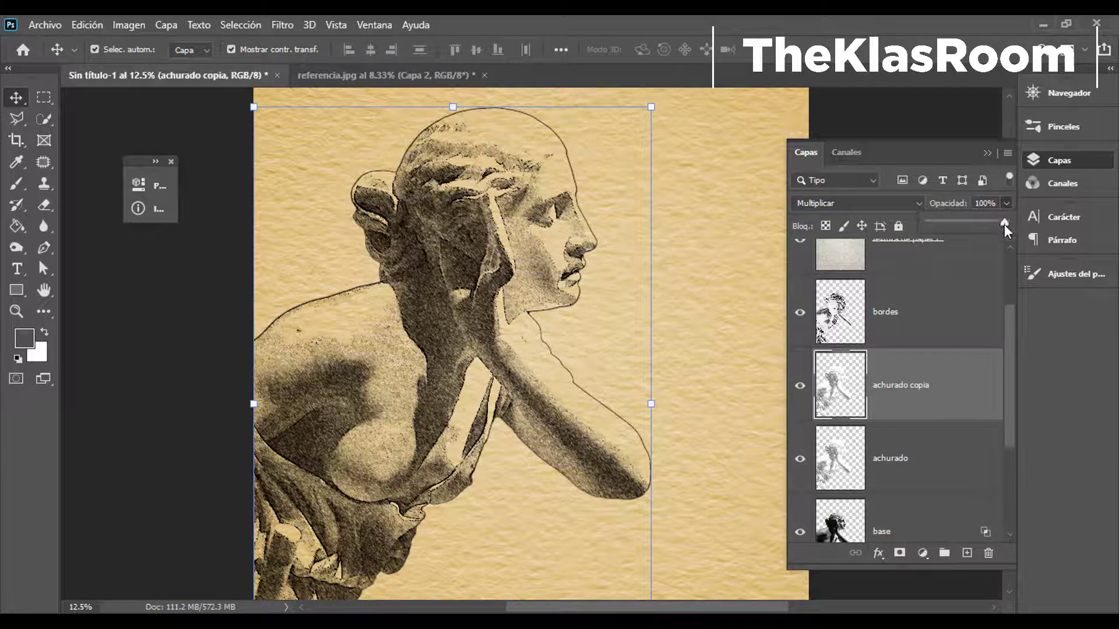
drag(985, 225, 970, 222)
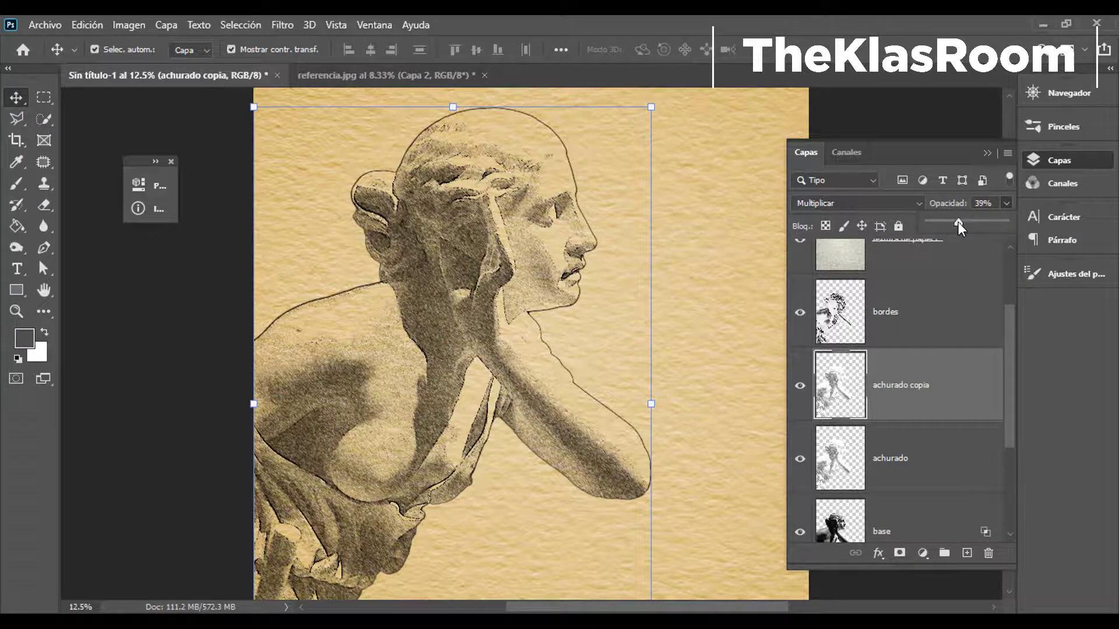
drag(948, 223, 943, 222)
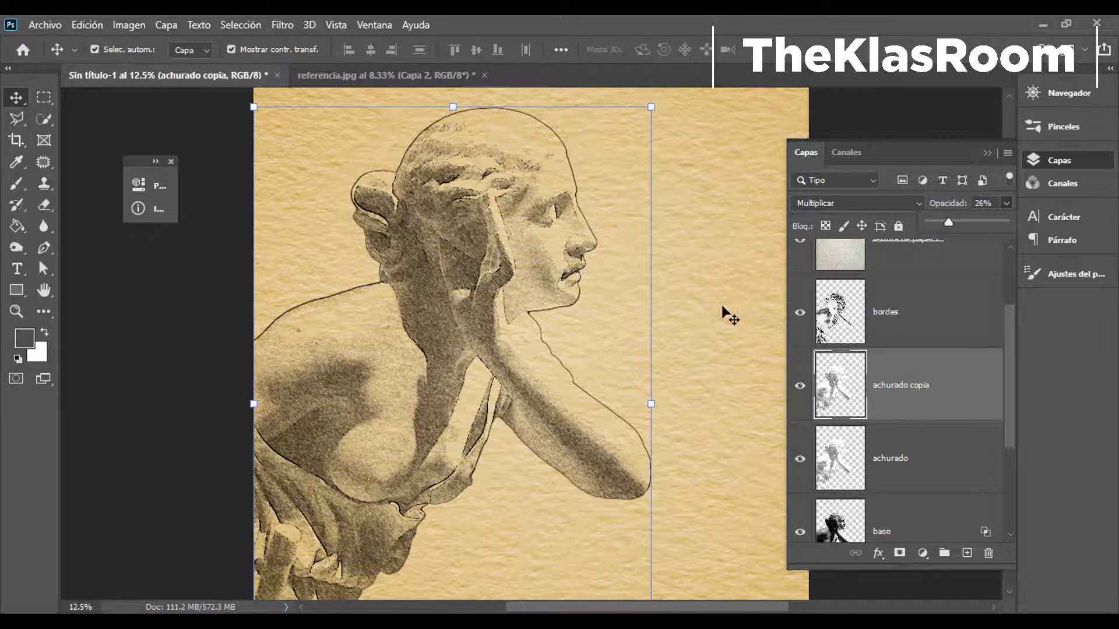
Examine how the duplicated hatching looks on the statue's head and body at several magnifications
key(ctrl+minus)
key(ctrl+plus)
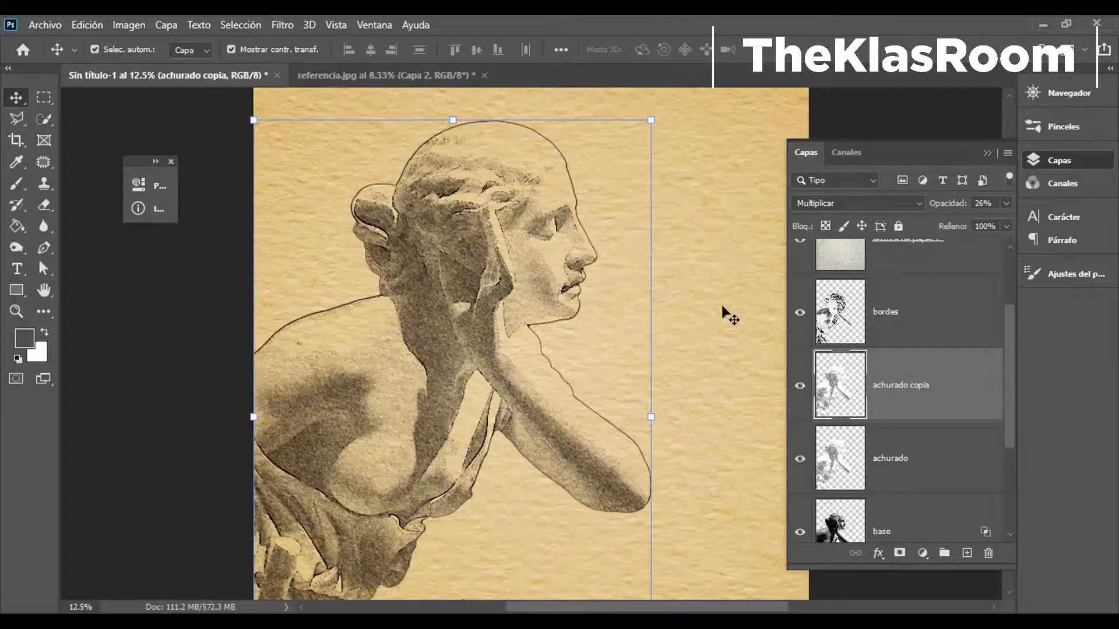
key(ctrl+plus)
key(ctrl+plus)
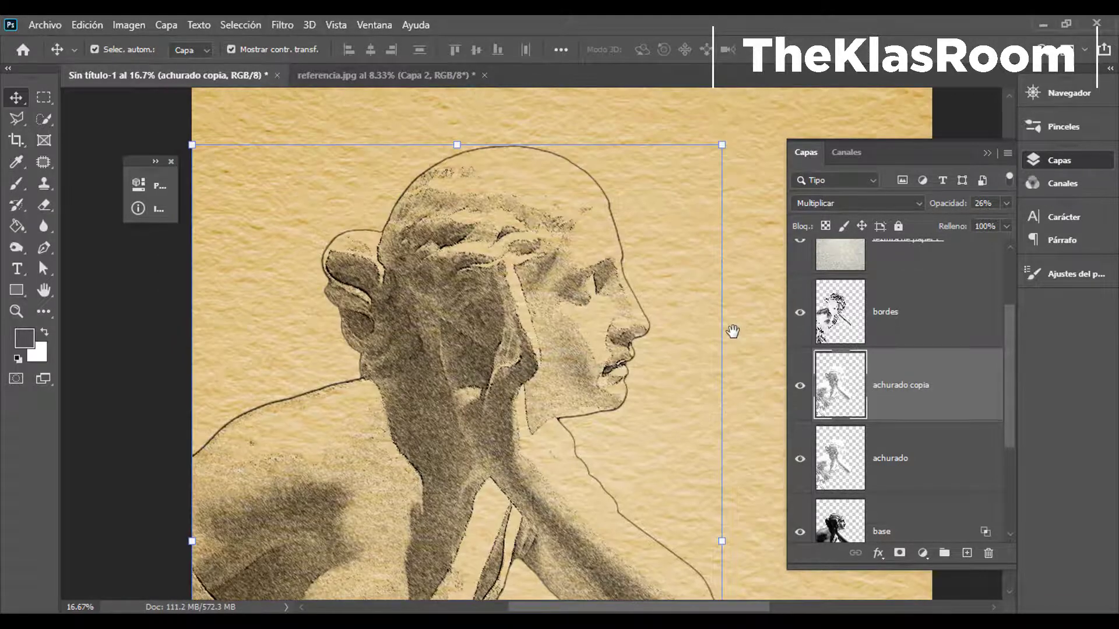
key(ctrl+plus)
key(ctrl+minus)
key(ctrl+minus)
key(ctrl+minus)
key(ctrl+minus)
key(ctrl+plus)
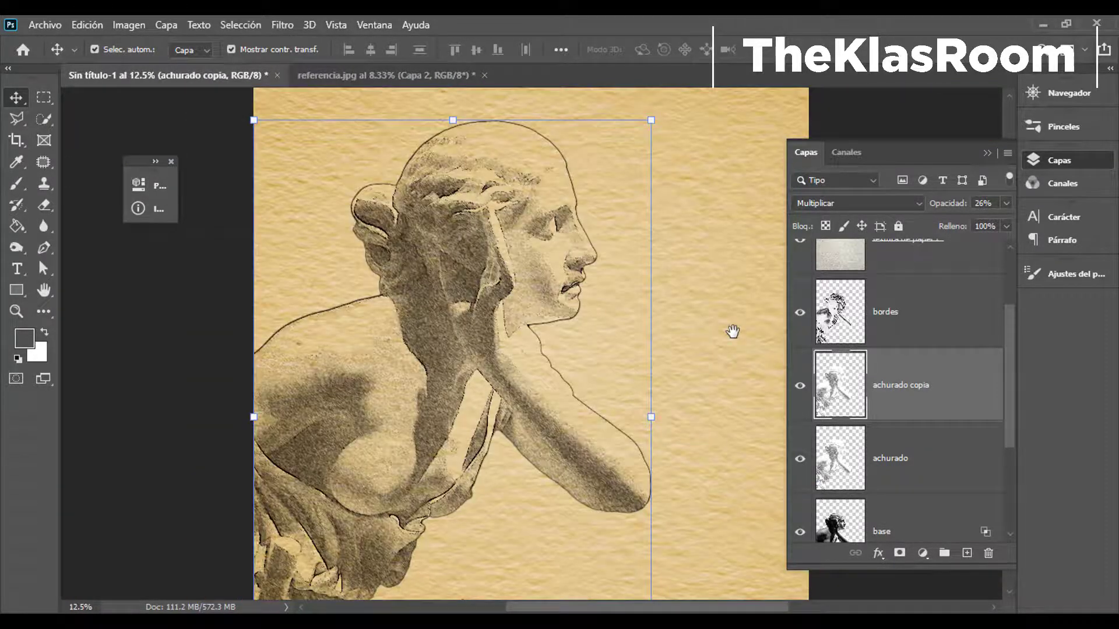
Hide the layer list, inspect the pencil strokes on the hand and neck at 100%, and return to the whole poster with its layers listed
click(988, 154)
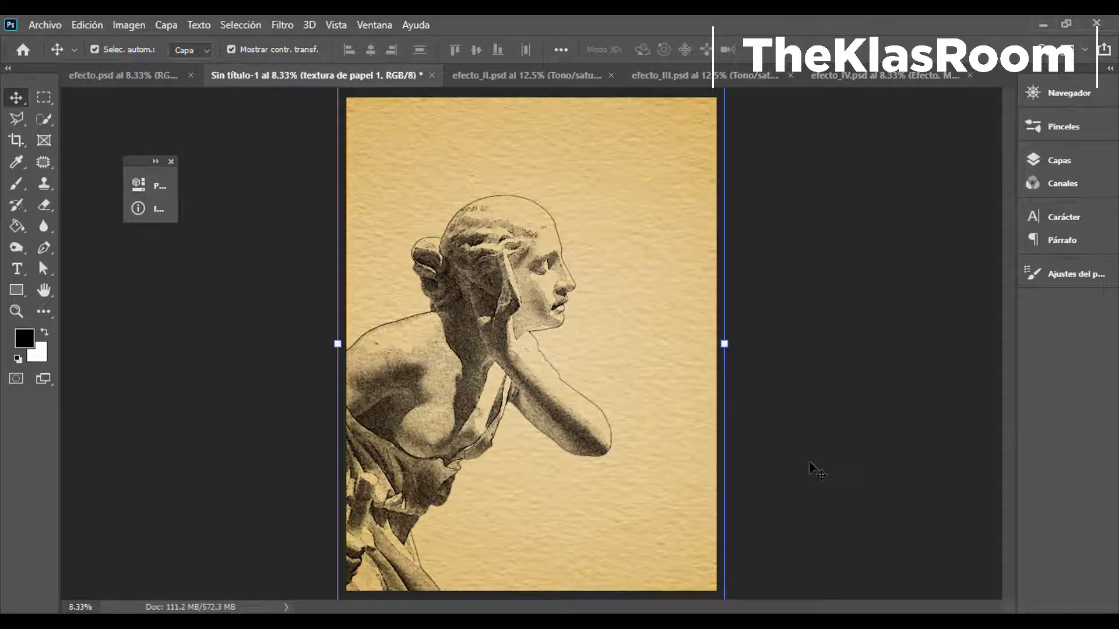
key(ctrl+plus)
key(ctrl+plus)
key(ctrl+plus)
key(ctrl+plus)
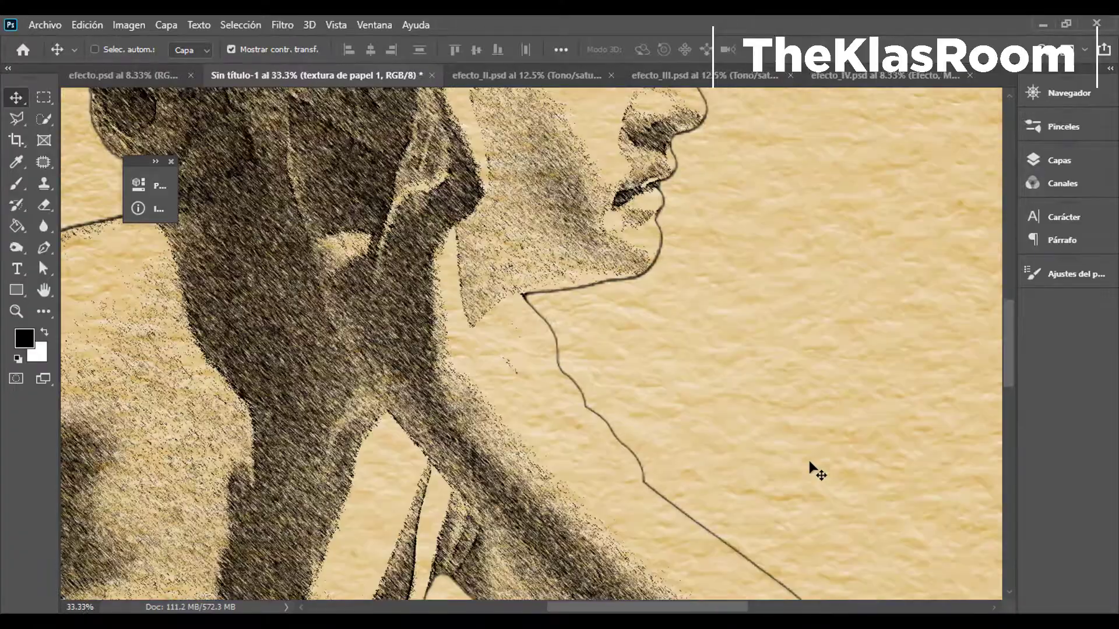
key(ctrl+plus)
key(ctrl+plus)
drag(387, 347, 744, 481)
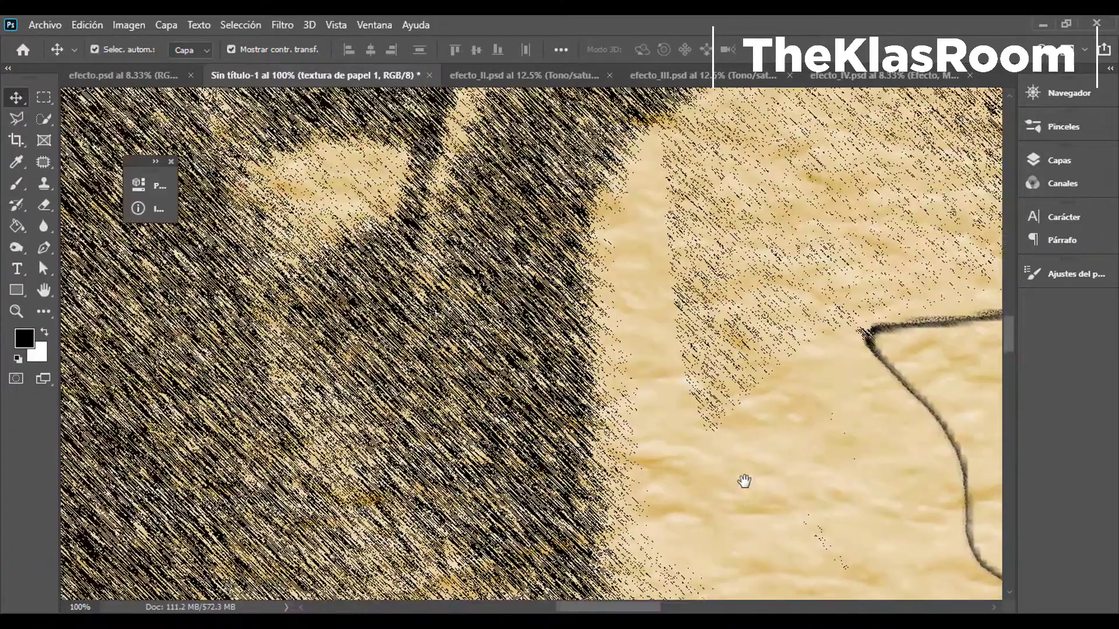
drag(581, 450, 716, 484)
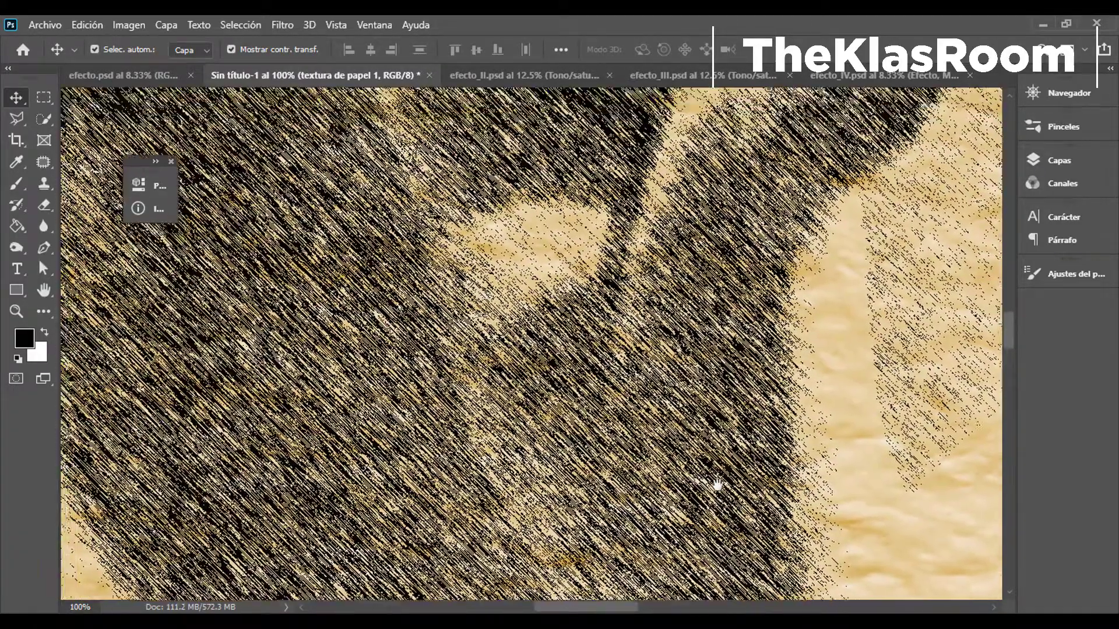
key(ctrl+minus)
key(ctrl+minus)
key(ctrl+minus)
key(ctrl+minus)
key(ctrl+minus)
key(ctrl+minus)
key(ctrl+minus)
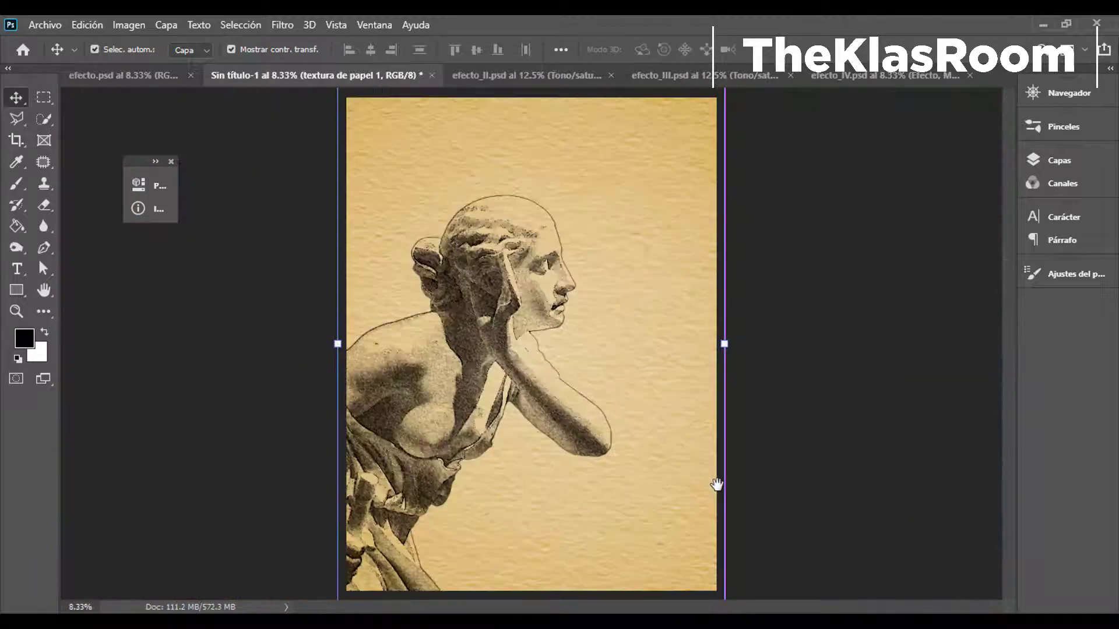
click(1058, 162)
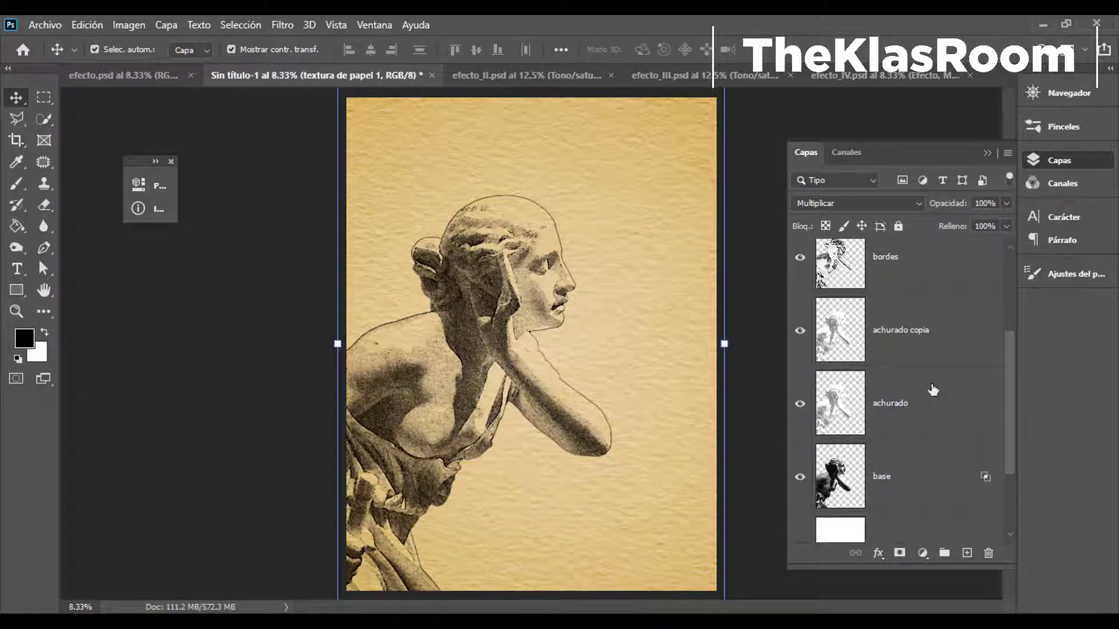
Check the fill setting of the "achurado copia" layer, hide the layer list and deselect the layer
click(931, 345)
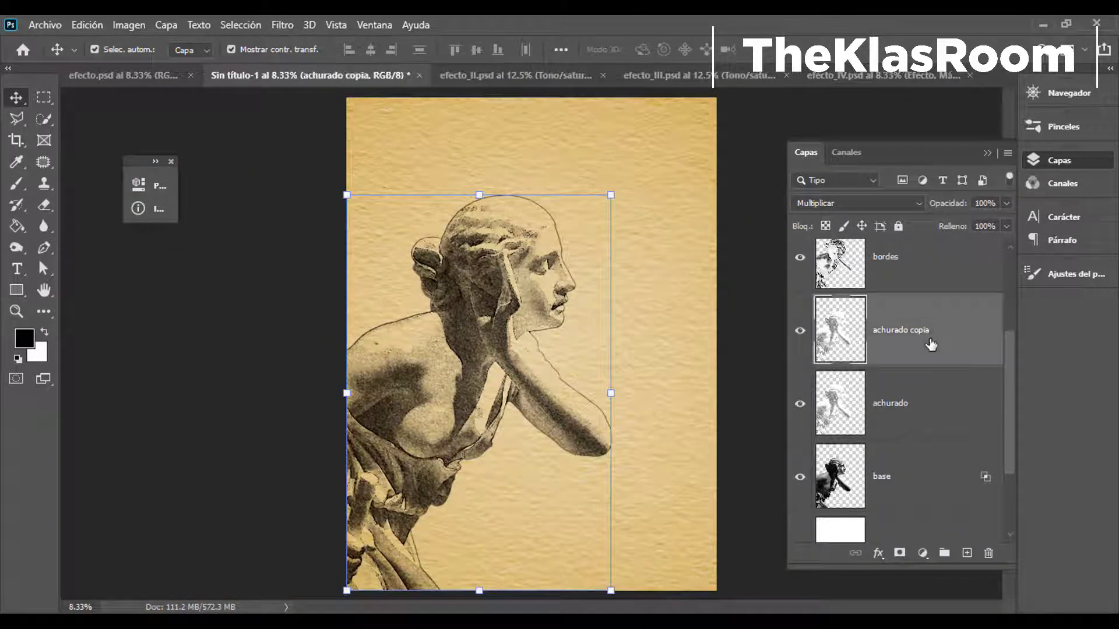
click(1006, 226)
mouse_move(1001, 245)
mouse_down()
mouse_move(936, 247)
mouse_move(1021, 250)
mouse_up()
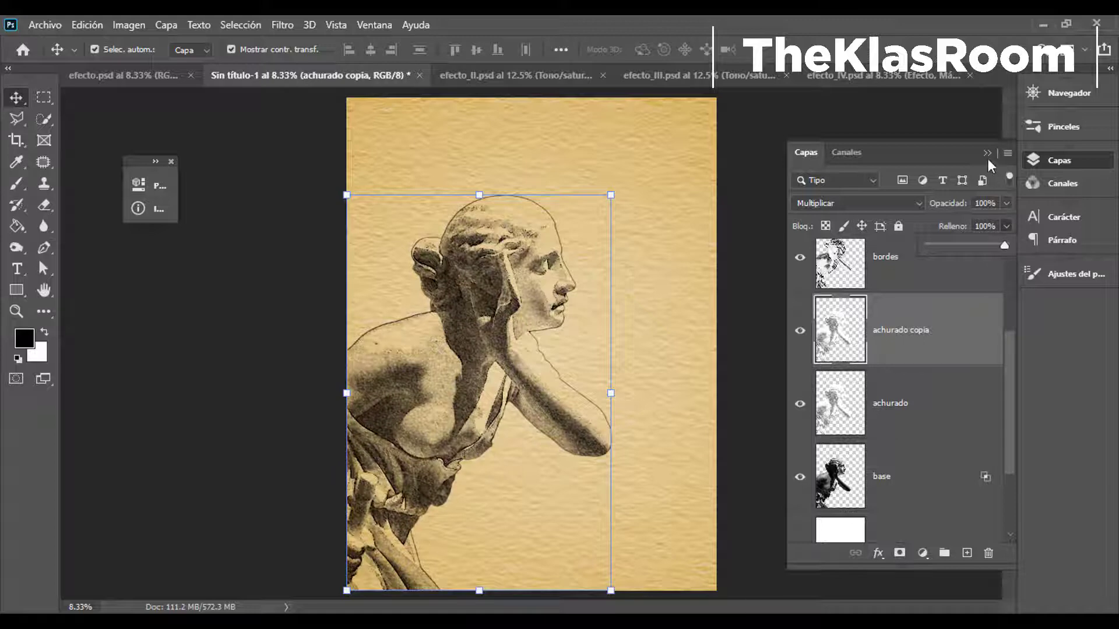
click(987, 154)
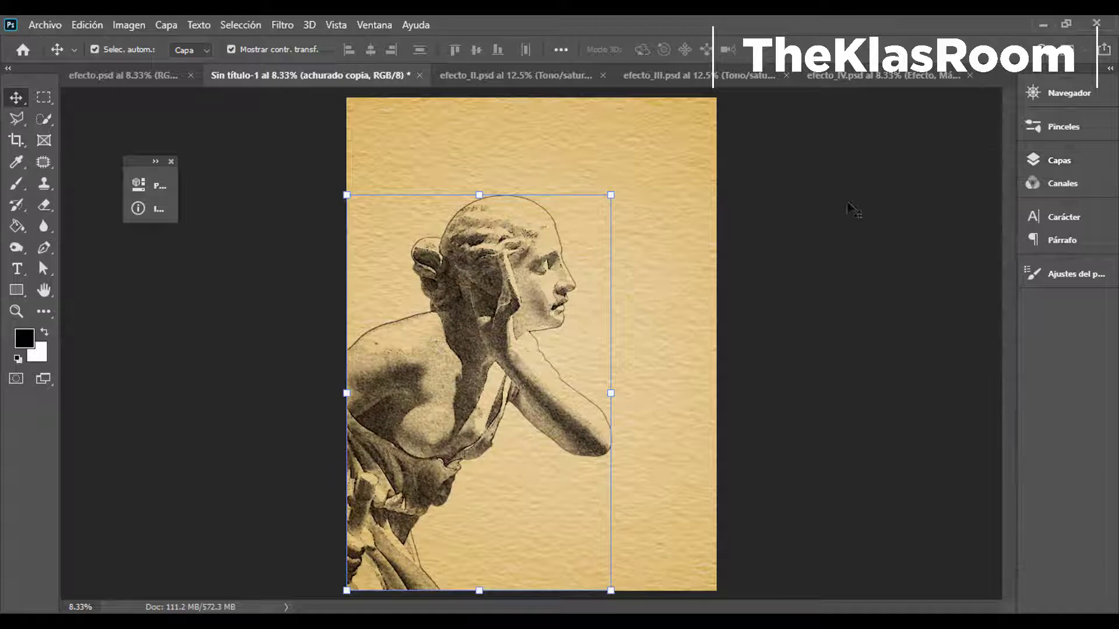
click(751, 363)
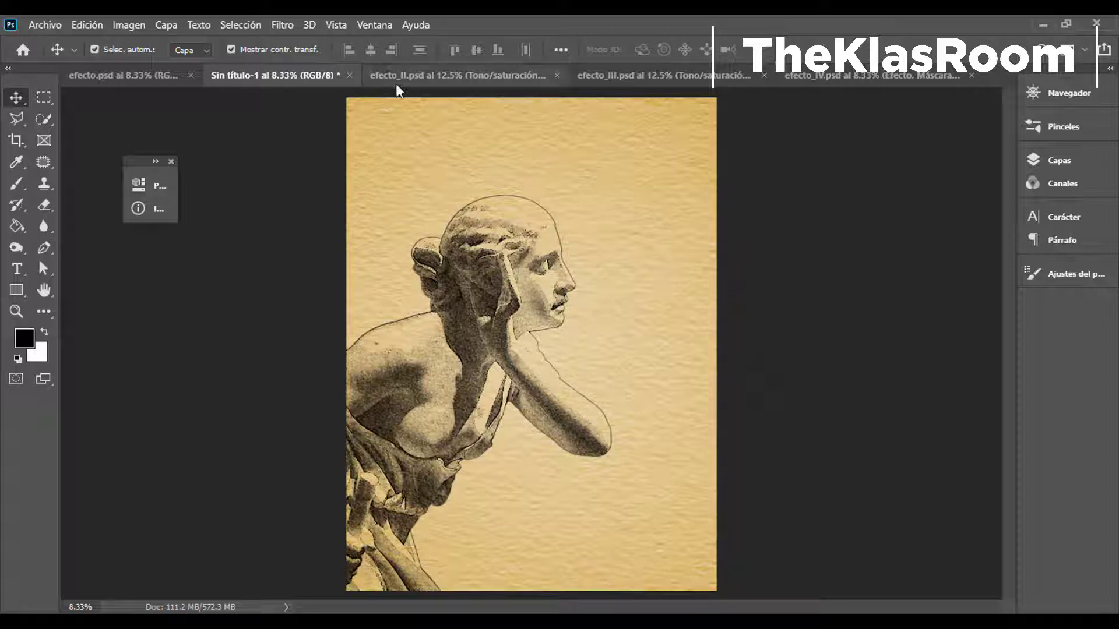
Switch to efecto_II.psd, examine the hatching on the portrait's face at 33.33%, and look through its layers down to "Original"
click(418, 74)
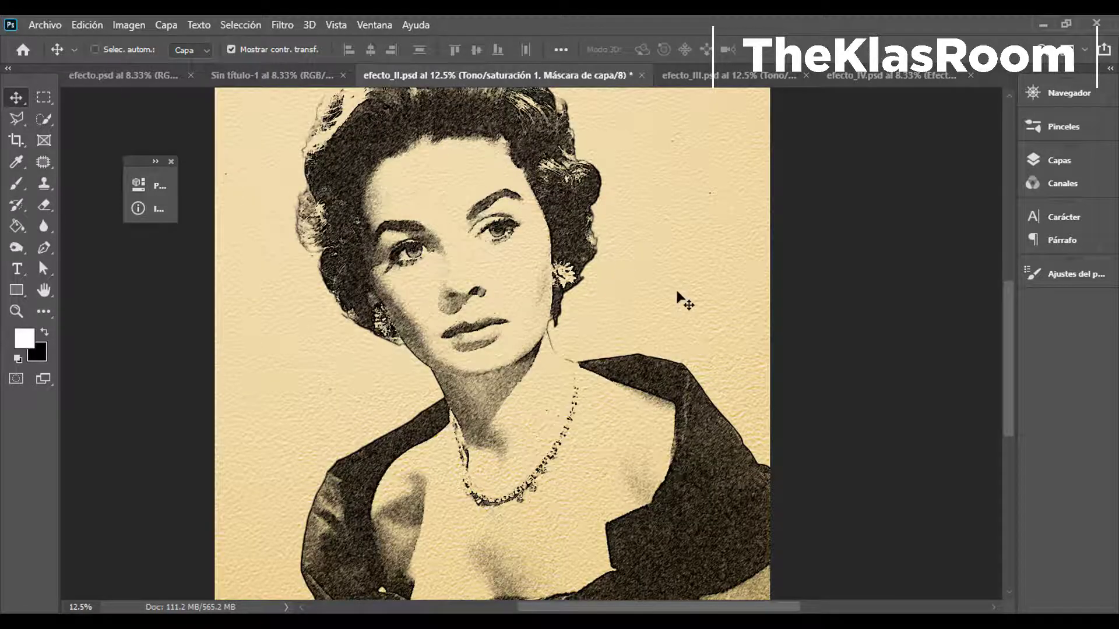
key(ctrl+minus)
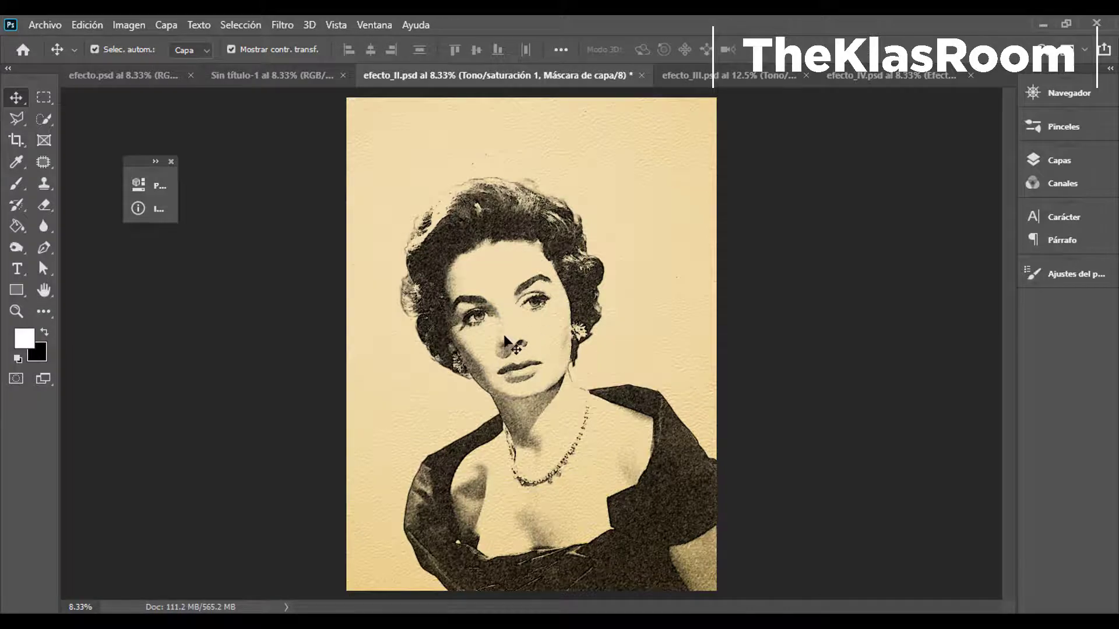
key(ctrl+plus)
key(ctrl+plus)
key(ctrl+plus)
key(ctrl+plus)
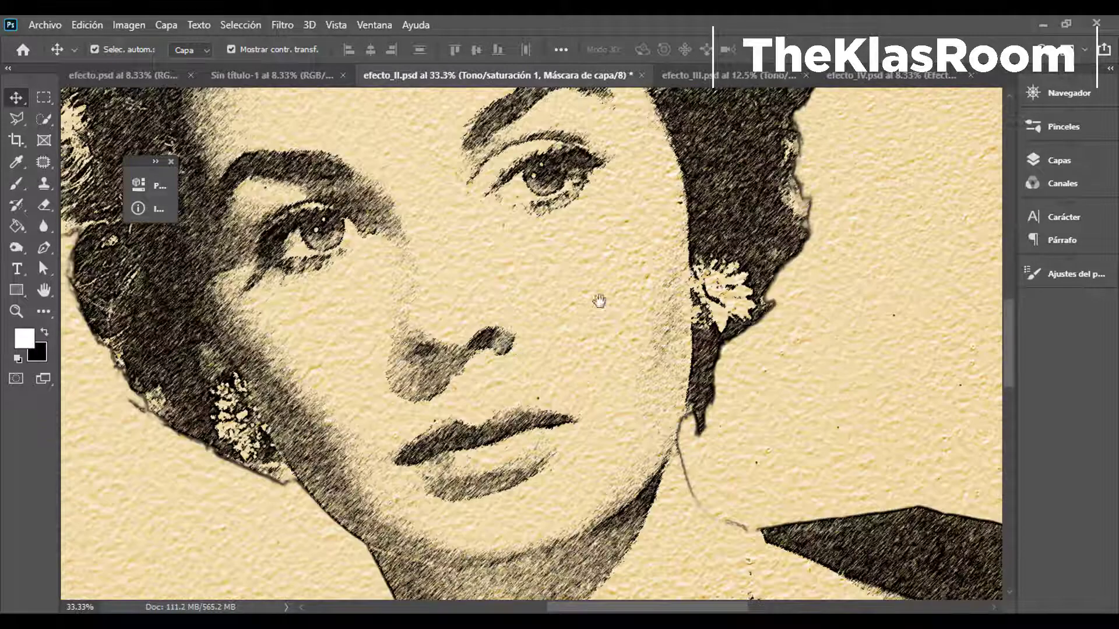
drag(637, 266, 669, 377)
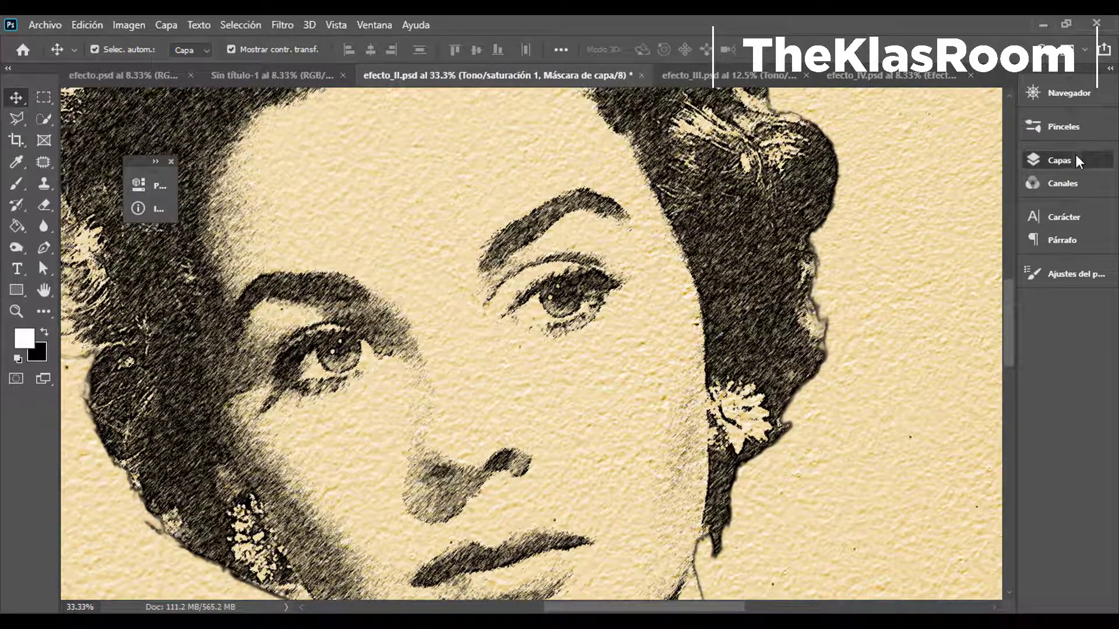
click(1076, 155)
drag(1007, 369, 1010, 431)
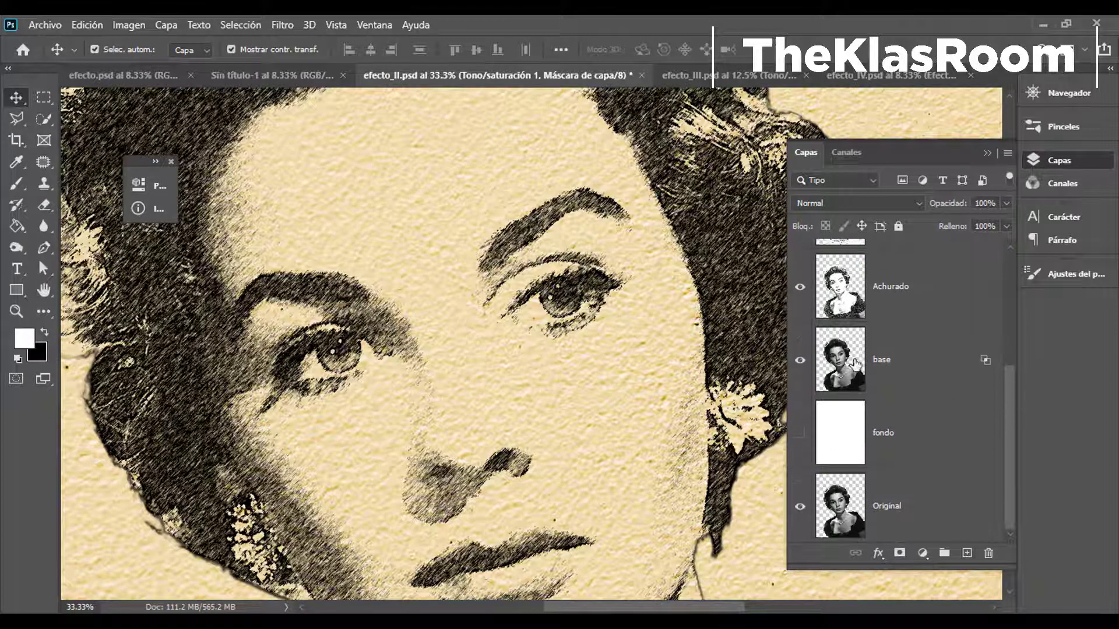
click(986, 154)
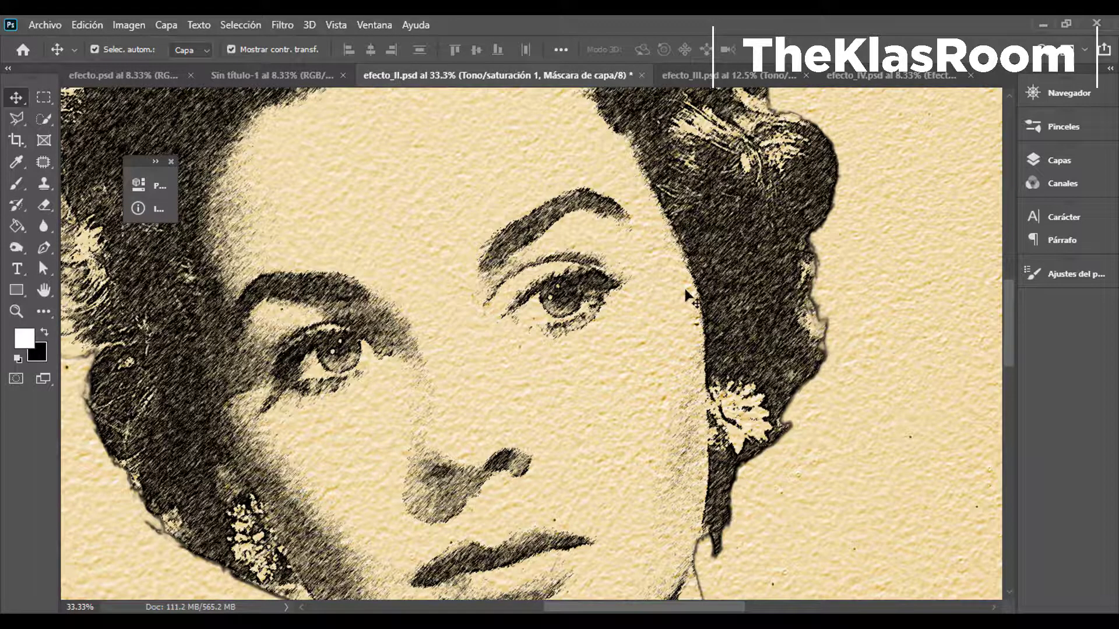
Compare the portrait's hatching from the hair to the neckline at 16.67%, as a whole image, and on the eyes at 33.33%
key(ctrl+minus)
key(ctrl+minus)
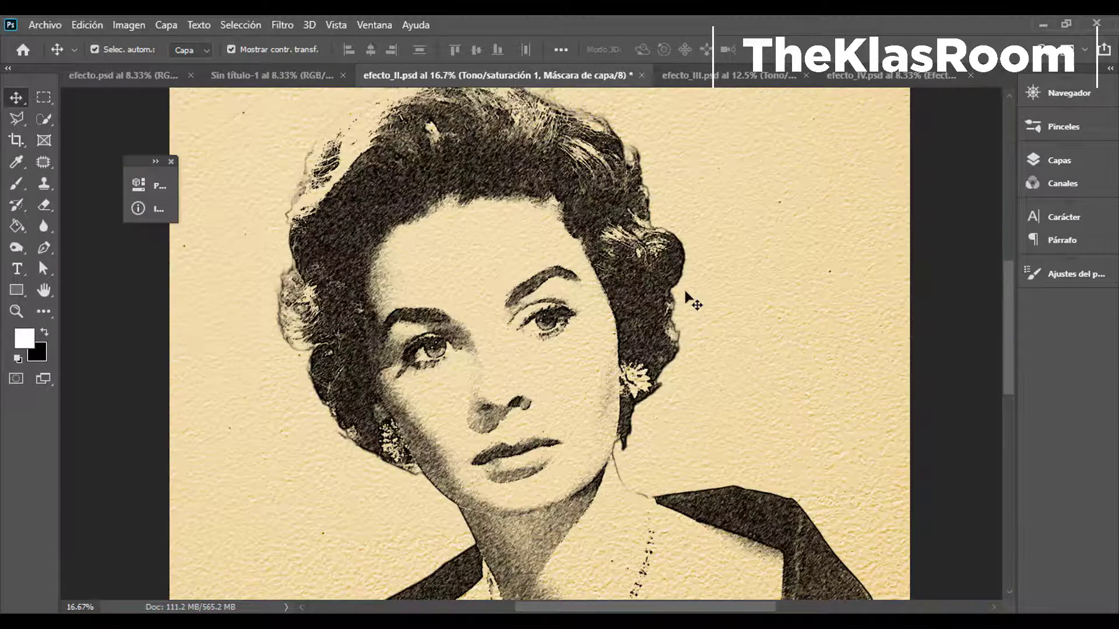
scroll(685, 293, down, 5)
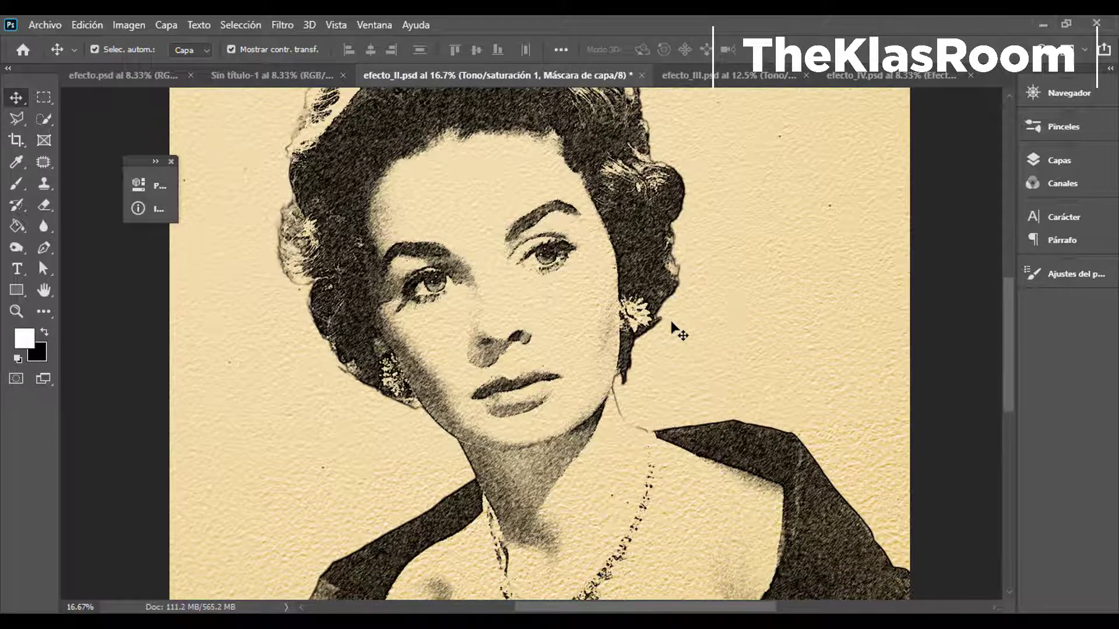
scroll(664, 328, down, 2)
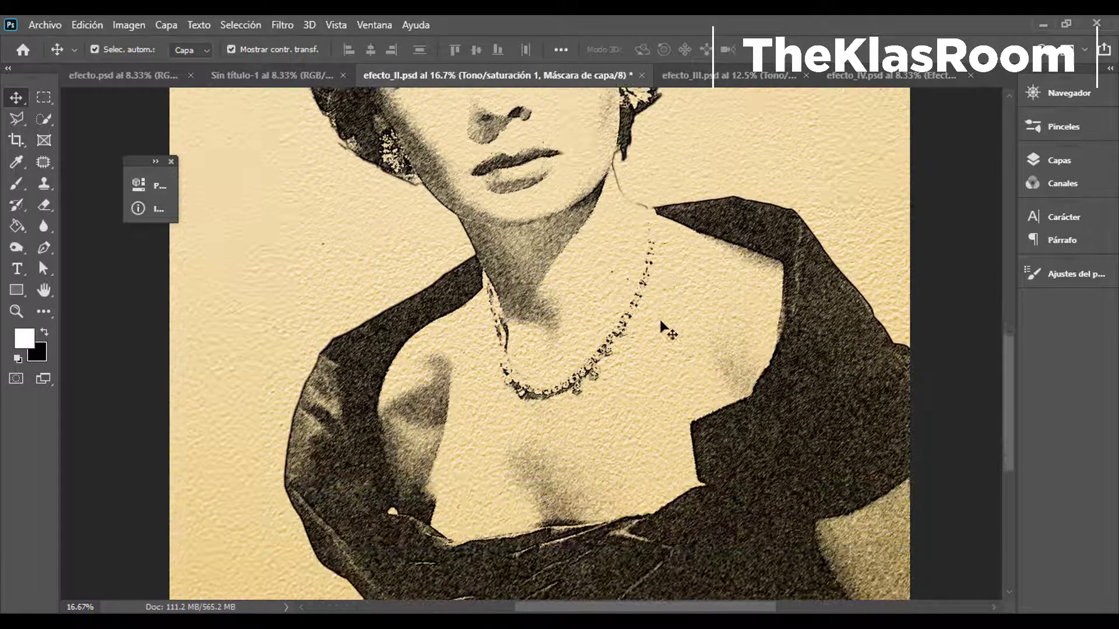
key(ctrl+minus)
key(ctrl+minus)
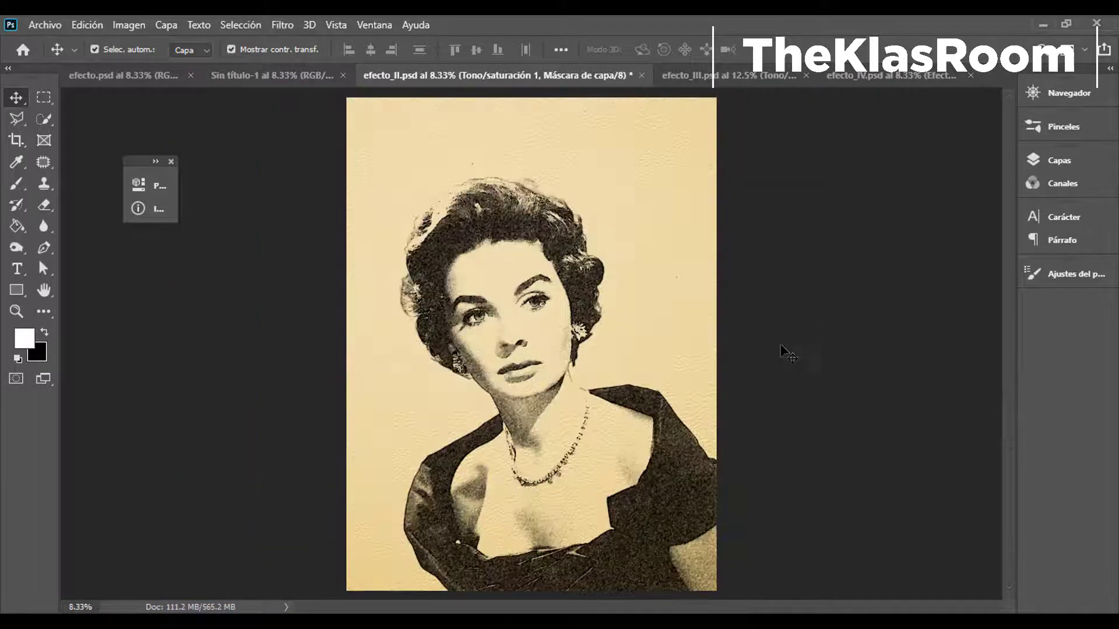
key(ctrl+plus)
key(ctrl+plus)
key(ctrl+plus)
key(ctrl+plus)
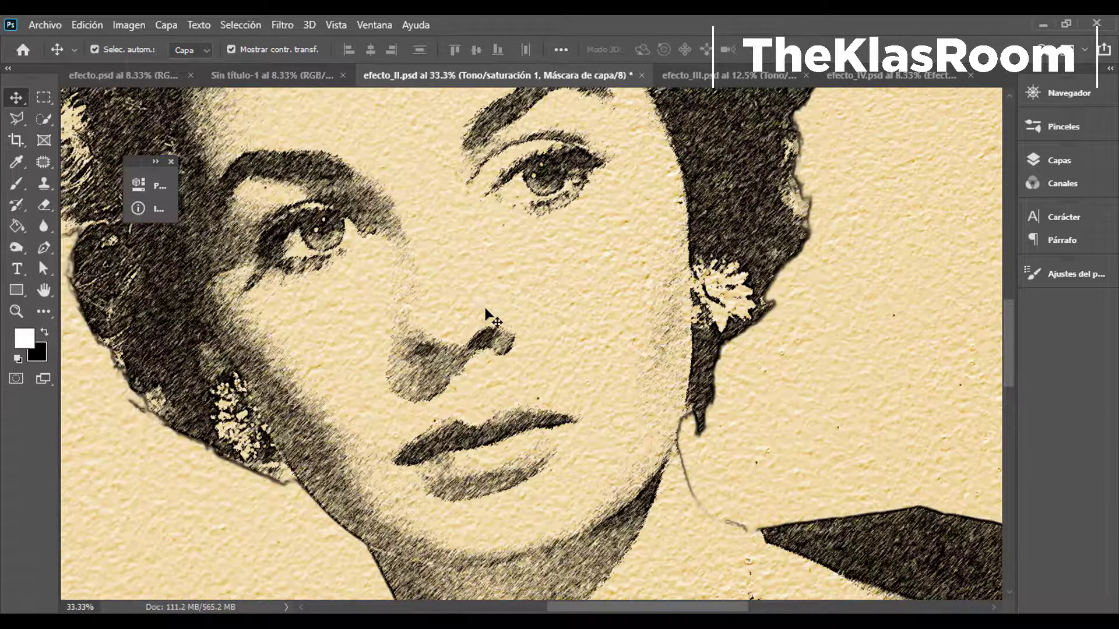
drag(485, 314, 454, 418)
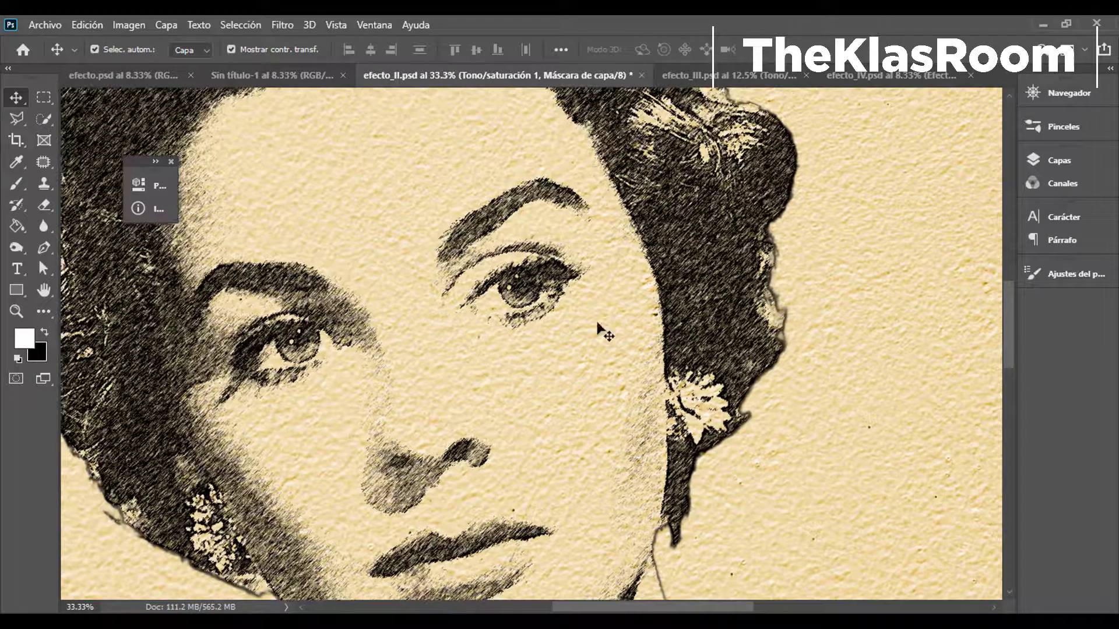
Switch to efecto_III.psd and examine the pencil strokes on the column capital and the cornice above it at 50%
click(694, 75)
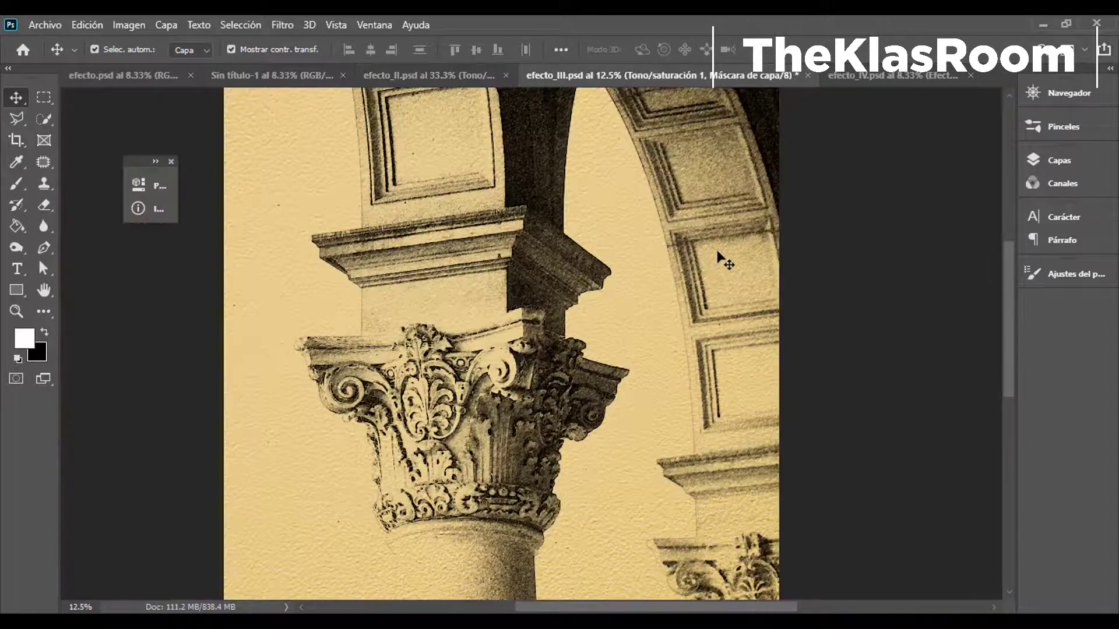
key(ctrl+minus)
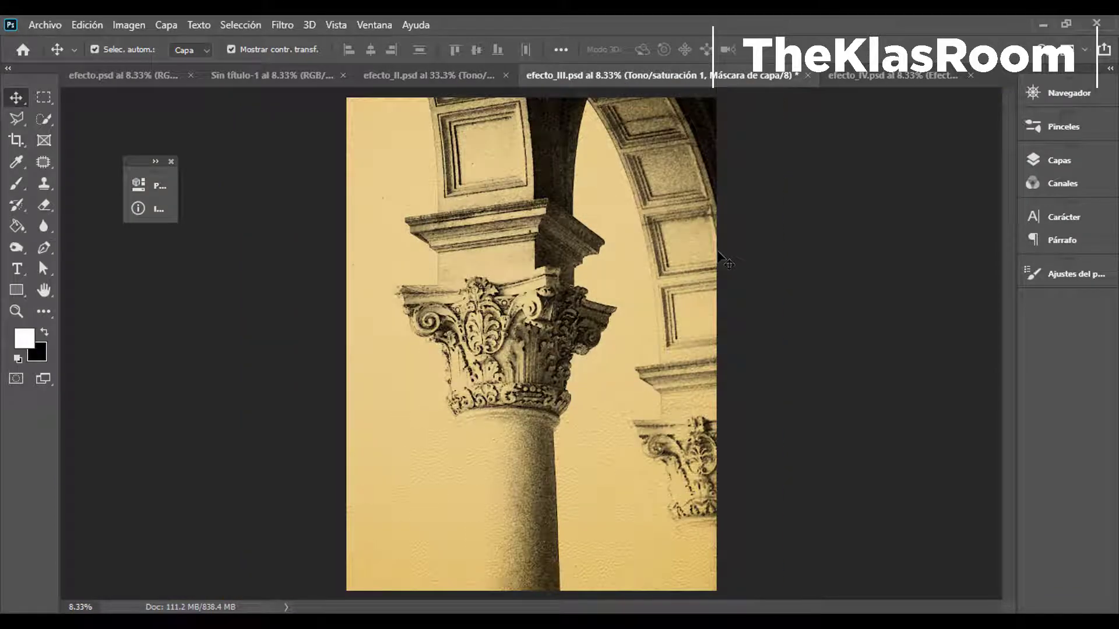
key(ctrl+plus)
key(ctrl+plus)
key(ctrl+plus)
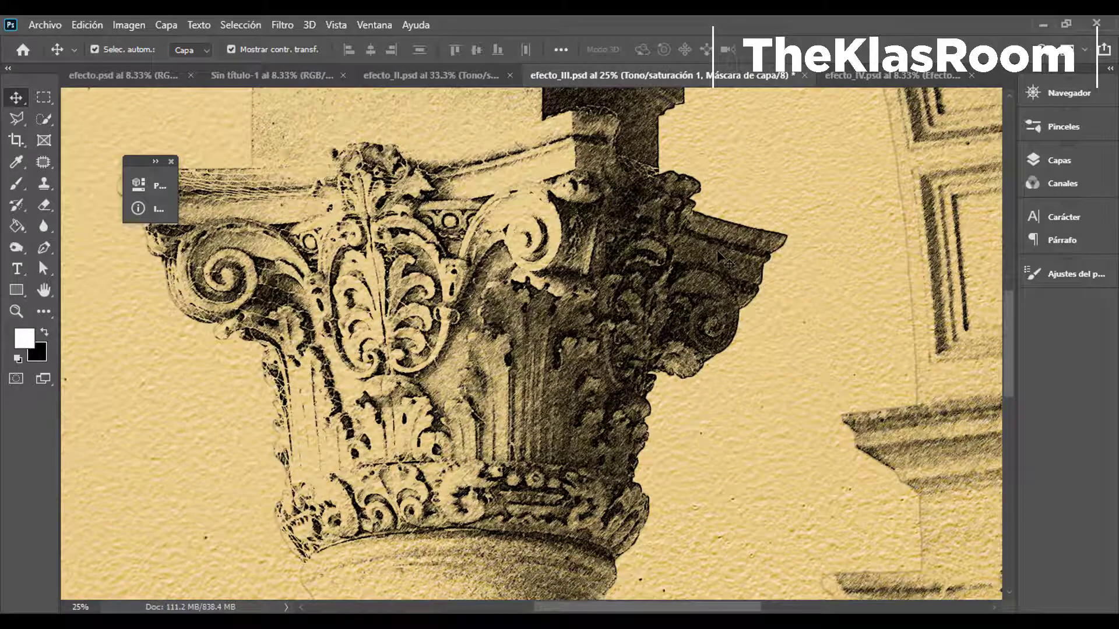
key(ctrl+plus)
key(ctrl+plus)
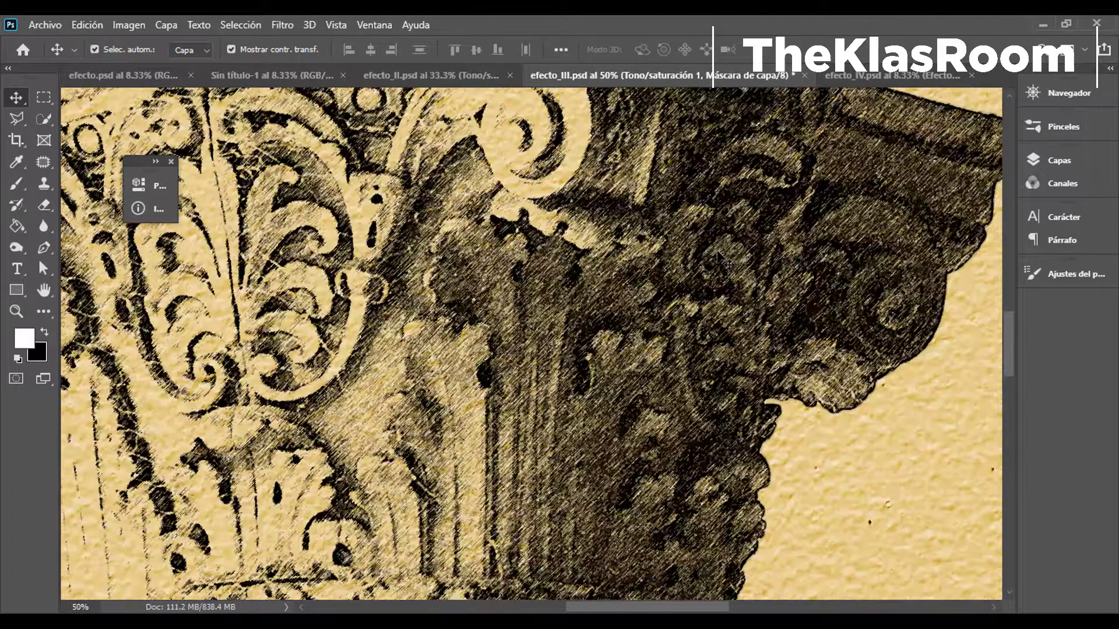
drag(716, 250, 728, 437)
drag(603, 233, 689, 445)
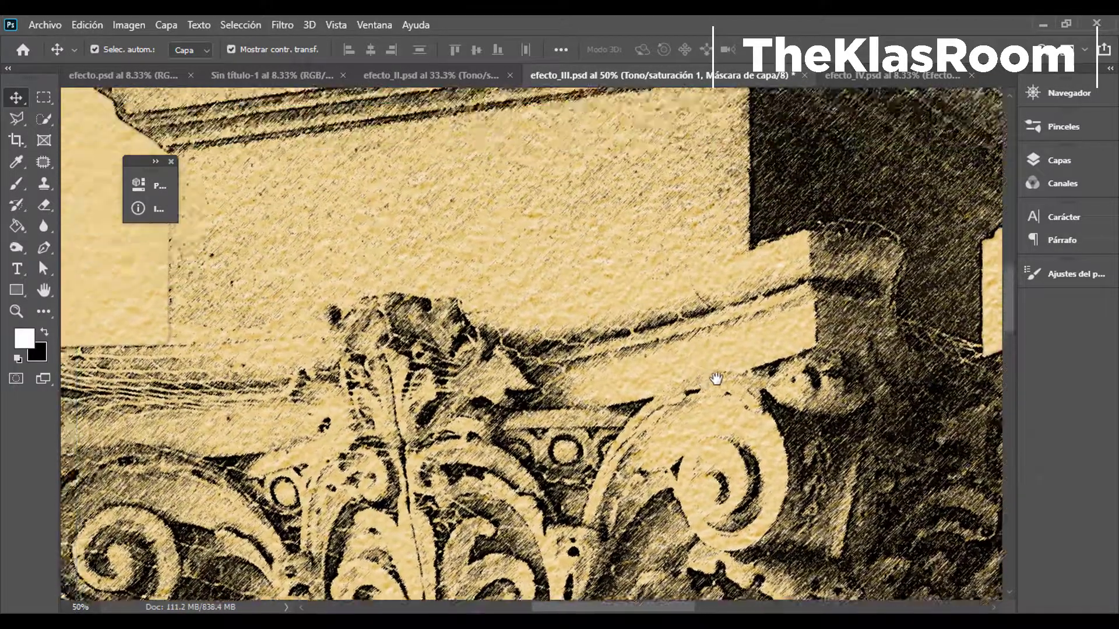
drag(649, 300, 806, 496)
drag(590, 334, 592, 469)
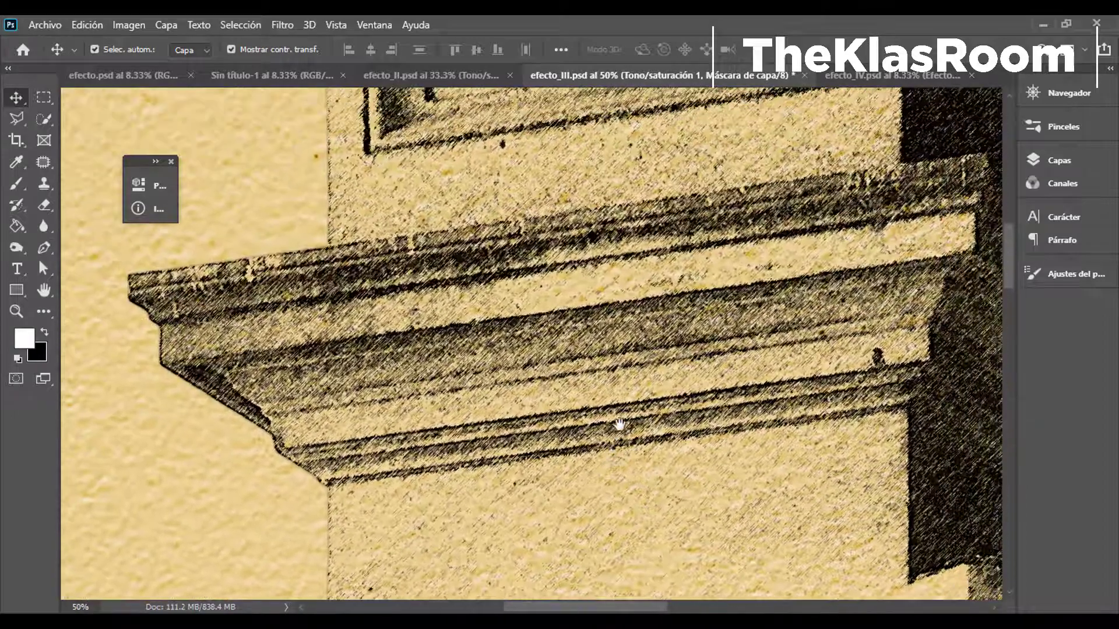
View the column illustration at 12.5% around the capital and as a whole image at 6.25%
key(ctrl+minus)
key(ctrl+minus)
key(ctrl+minus)
key(ctrl+minus)
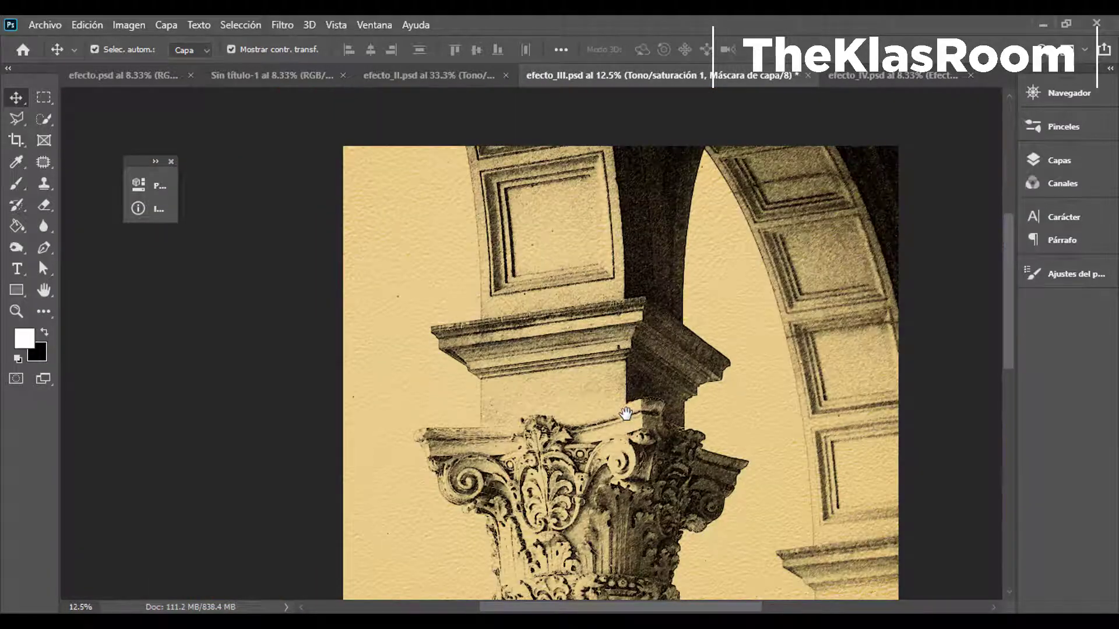
drag(632, 454, 596, 340)
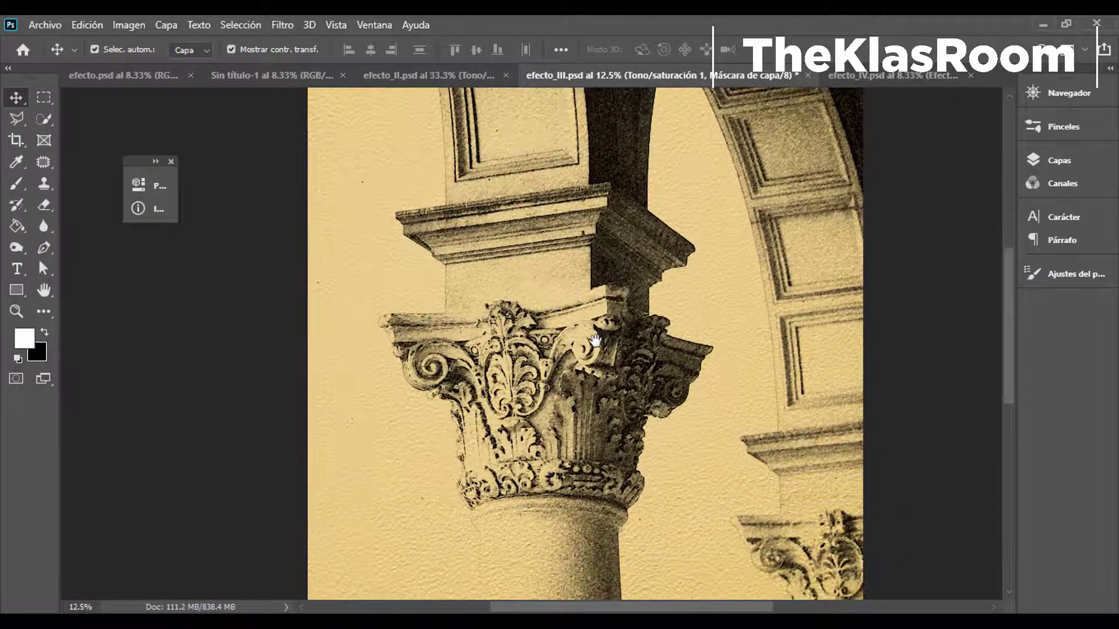
key(ctrl+minus)
key(ctrl+minus)
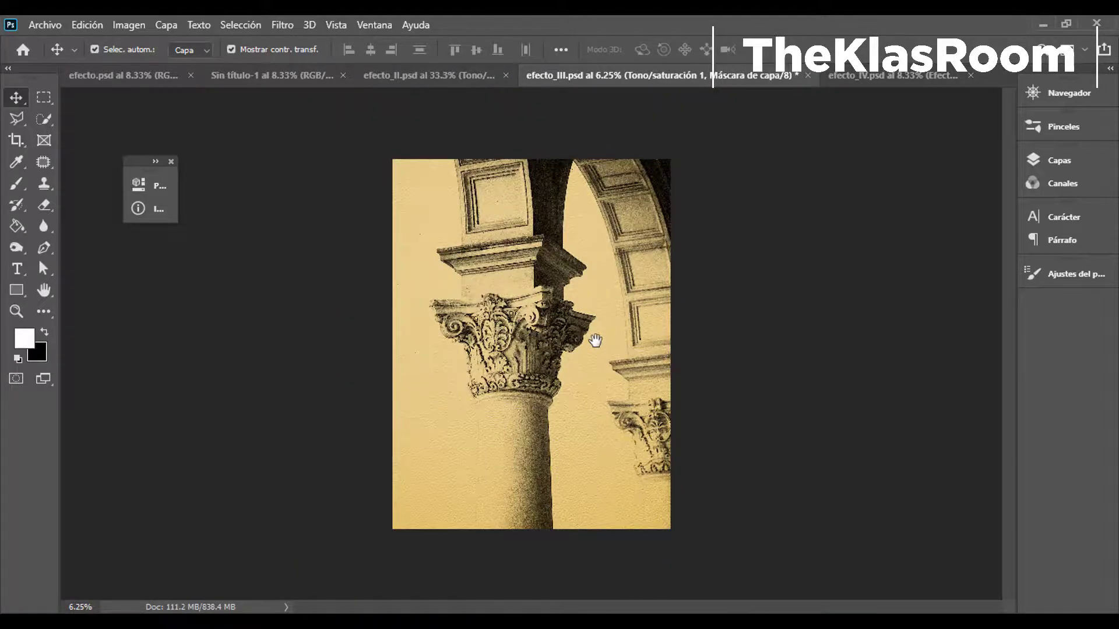
Inspect the hatching on the capital's carved leaves, its shaded side and the neighbouring arch at 33.33%
key(ctrl+plus)
key(ctrl+plus)
key(ctrl+plus)
key(ctrl+plus)
key(ctrl+plus)
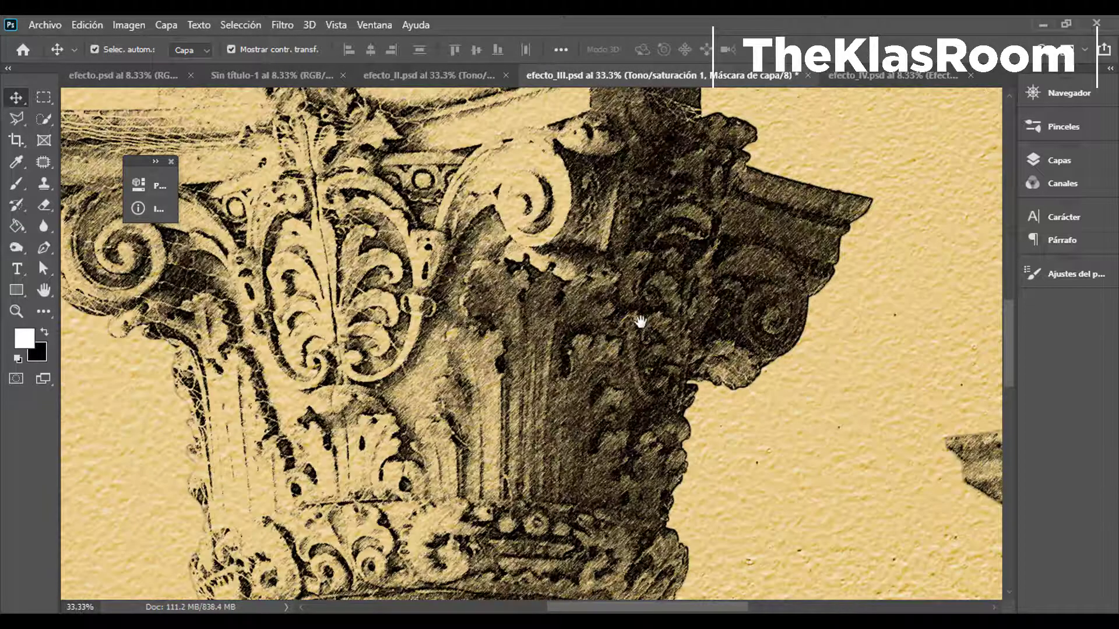
drag(641, 322, 658, 233)
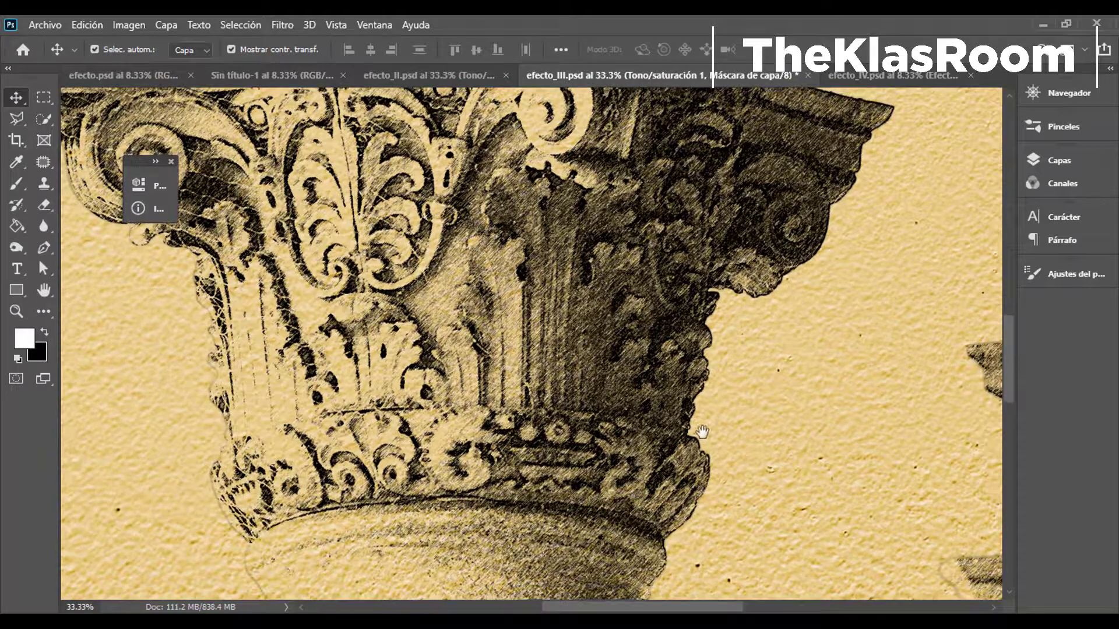
drag(702, 431, 674, 250)
drag(724, 280, 520, 473)
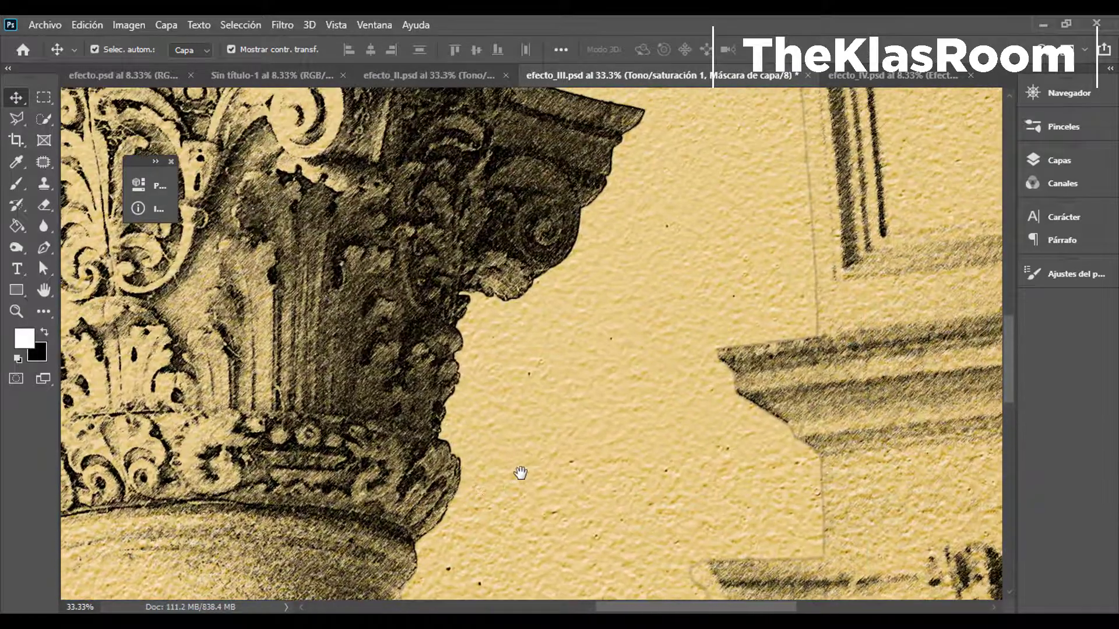
drag(619, 394, 651, 484)
drag(672, 365, 700, 477)
drag(697, 268, 700, 478)
drag(673, 166, 666, 362)
drag(744, 422, 542, 129)
drag(697, 452, 705, 322)
drag(672, 437, 716, 322)
drag(578, 425, 761, 320)
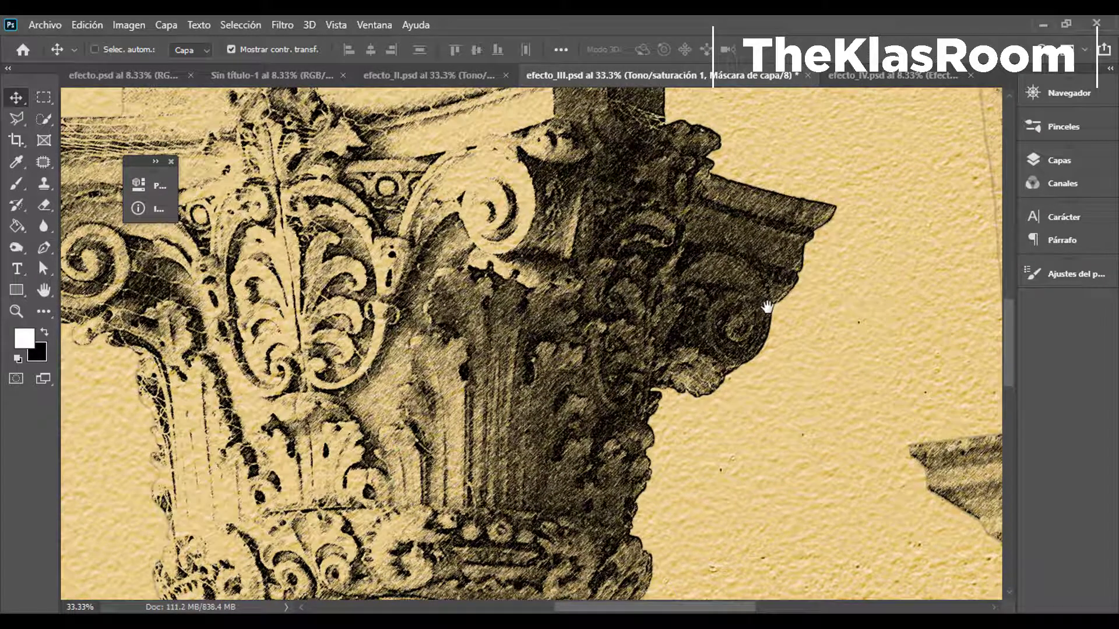
Switch to efecto_IV.psd and examine the necklace ornament across the statue's chest at 16.67%
click(873, 81)
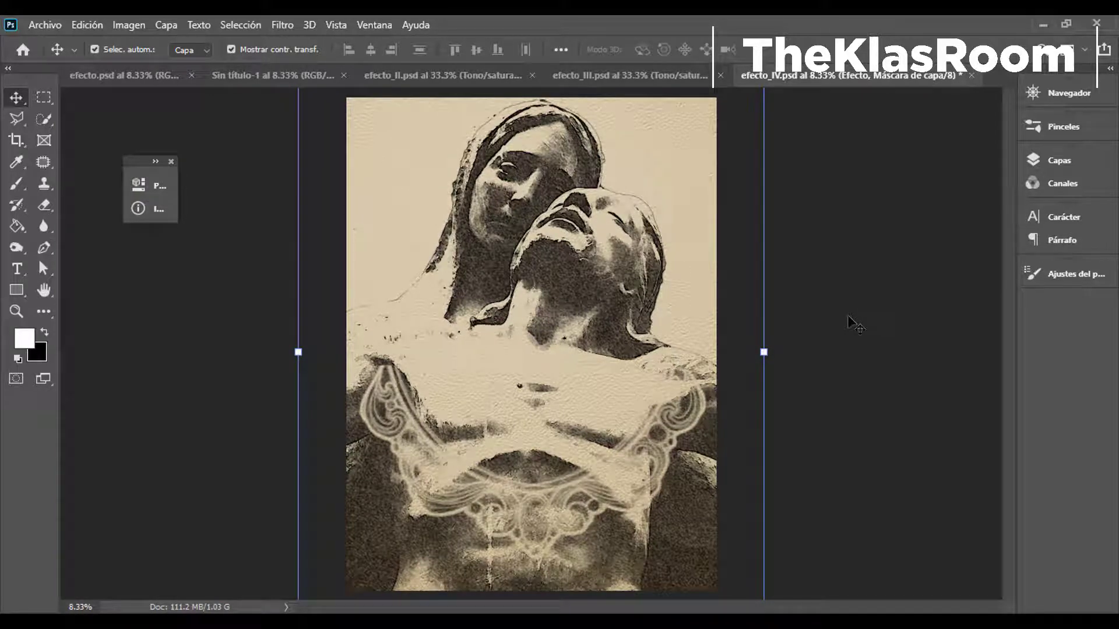
key(ctrl+plus)
key(ctrl+plus)
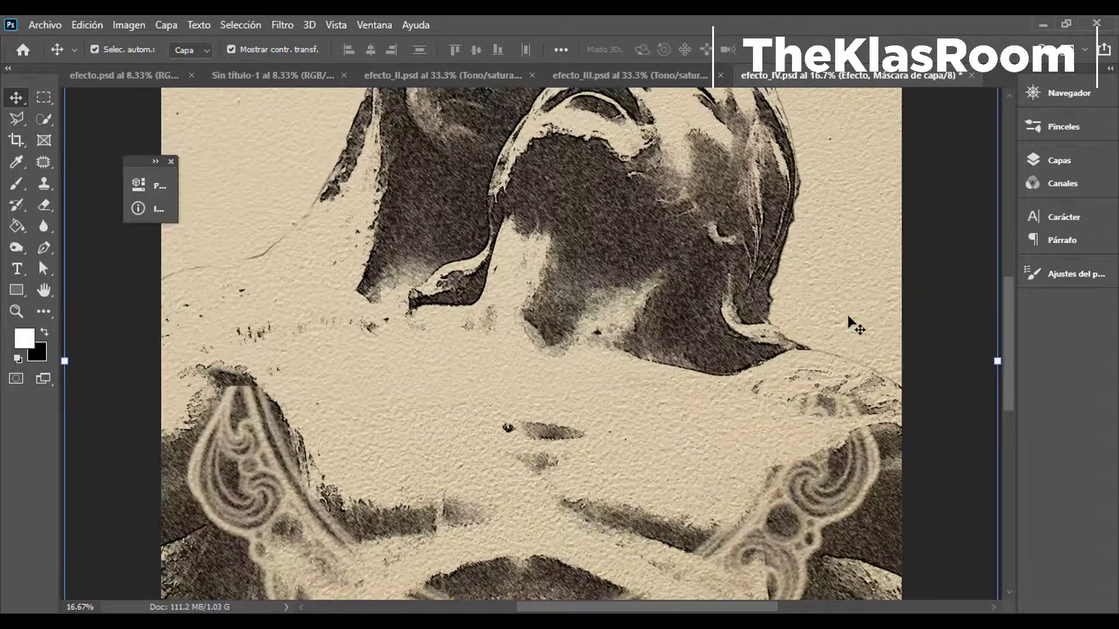
drag(781, 357, 820, 125)
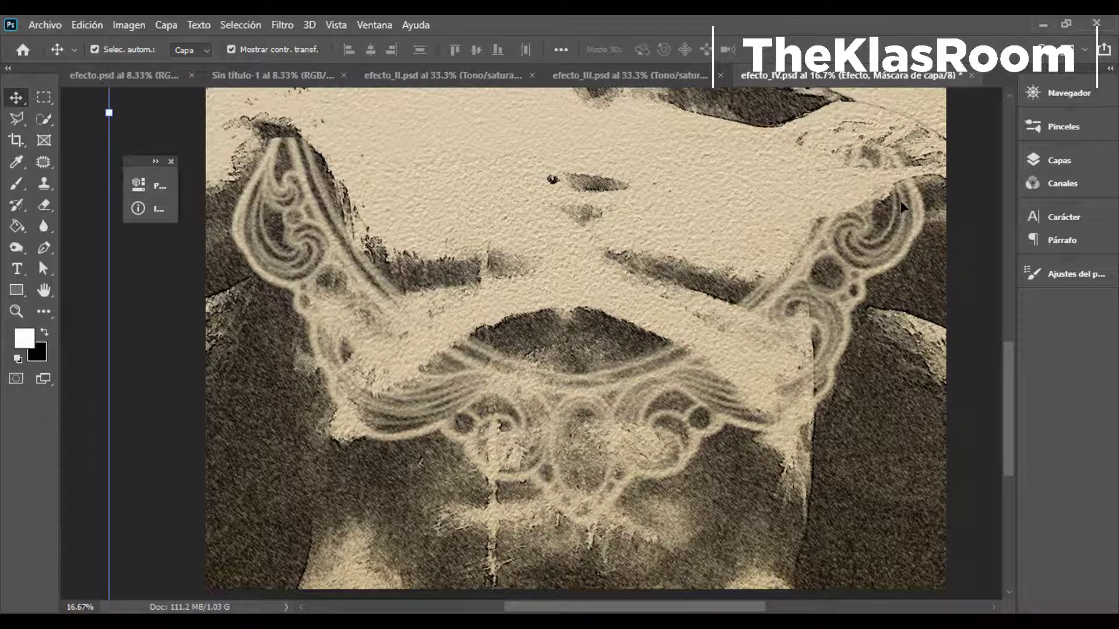
View the "Efecto" group's layer mask on its own, return to the whole artwork and hide the layer list
click(1059, 162)
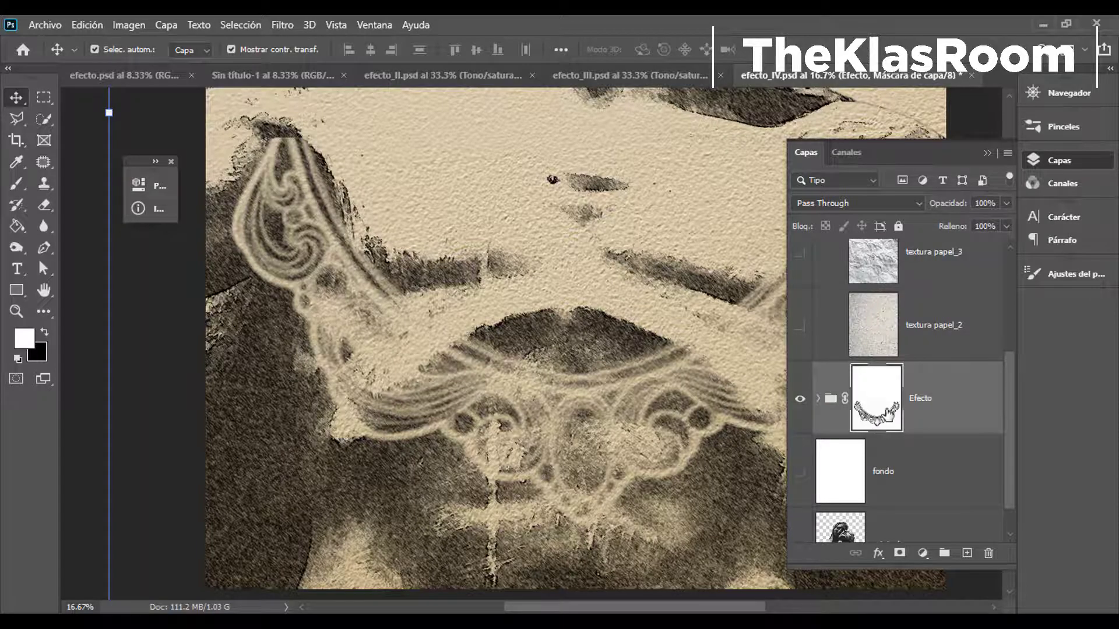
alt+click(888, 414)
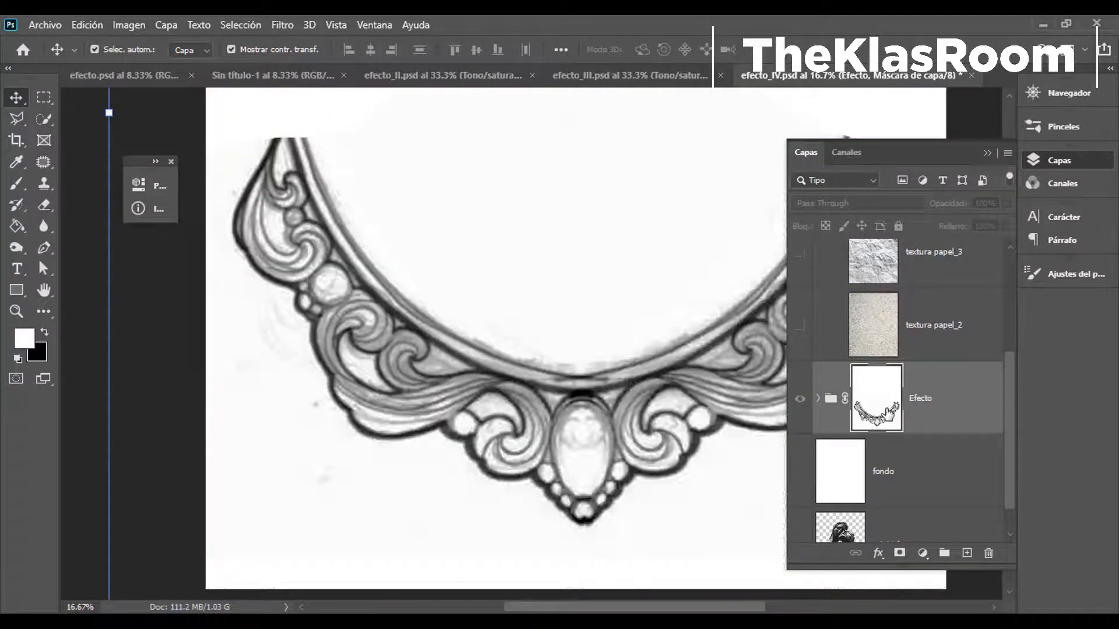
alt+click(889, 415)
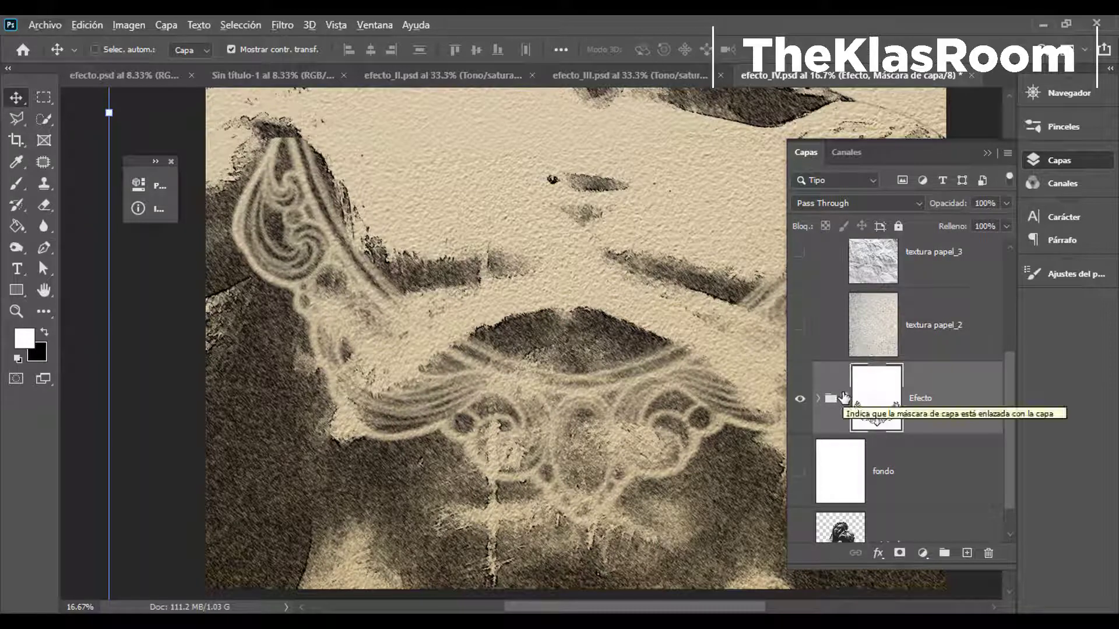
key(ctrl+minus)
key(ctrl+minus)
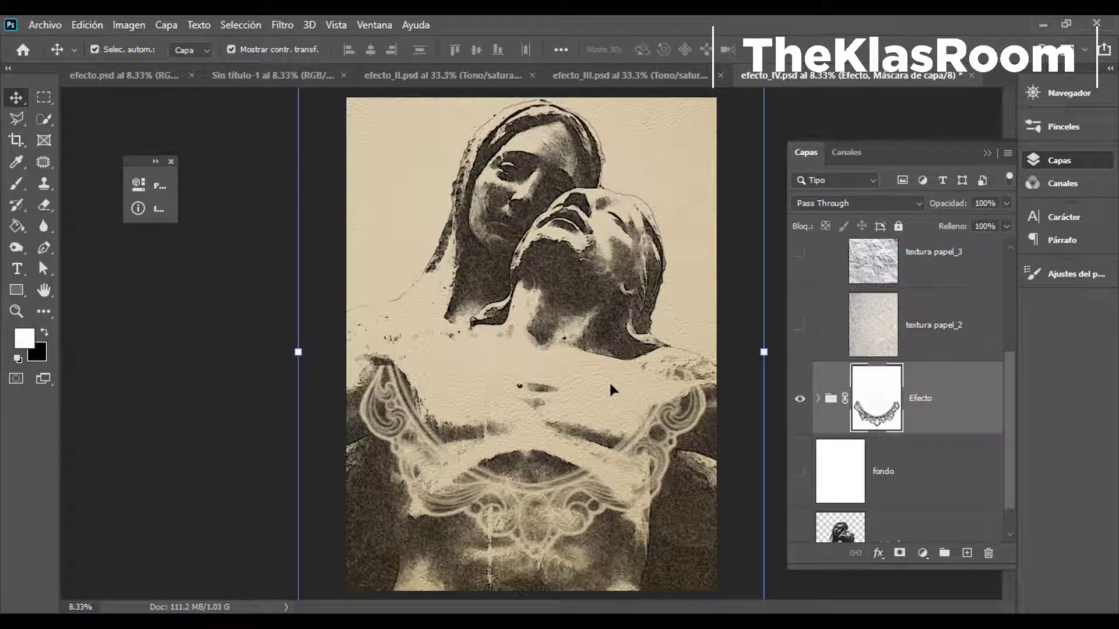
click(987, 153)
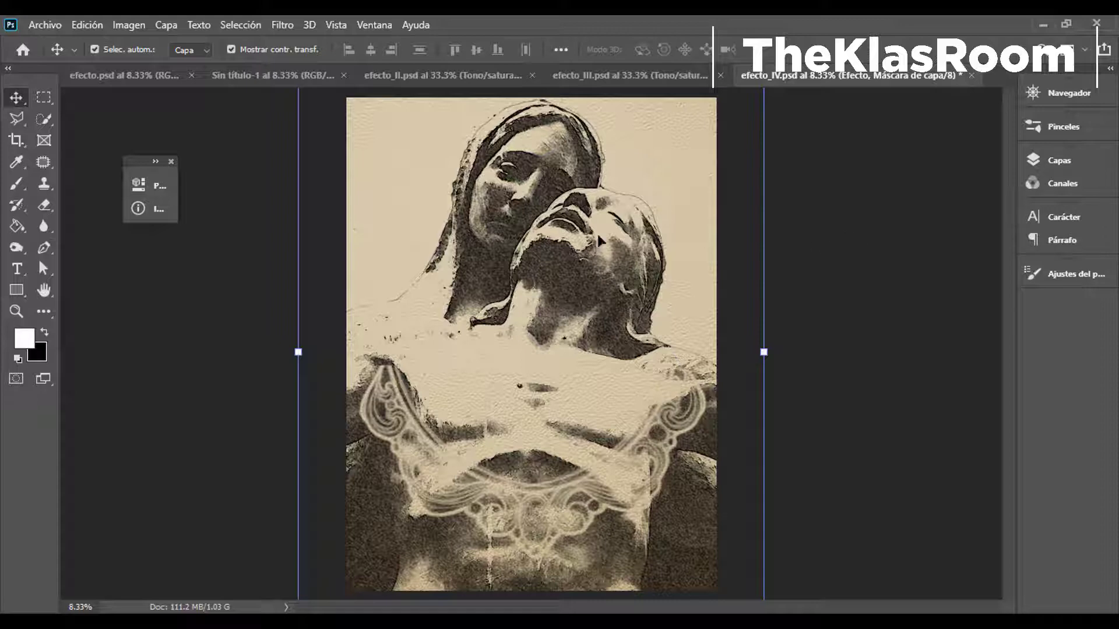
Switch to efecto.psd and review the Greece Art Museum poster's text and statue at 12.5% and as a whole
click(85, 80)
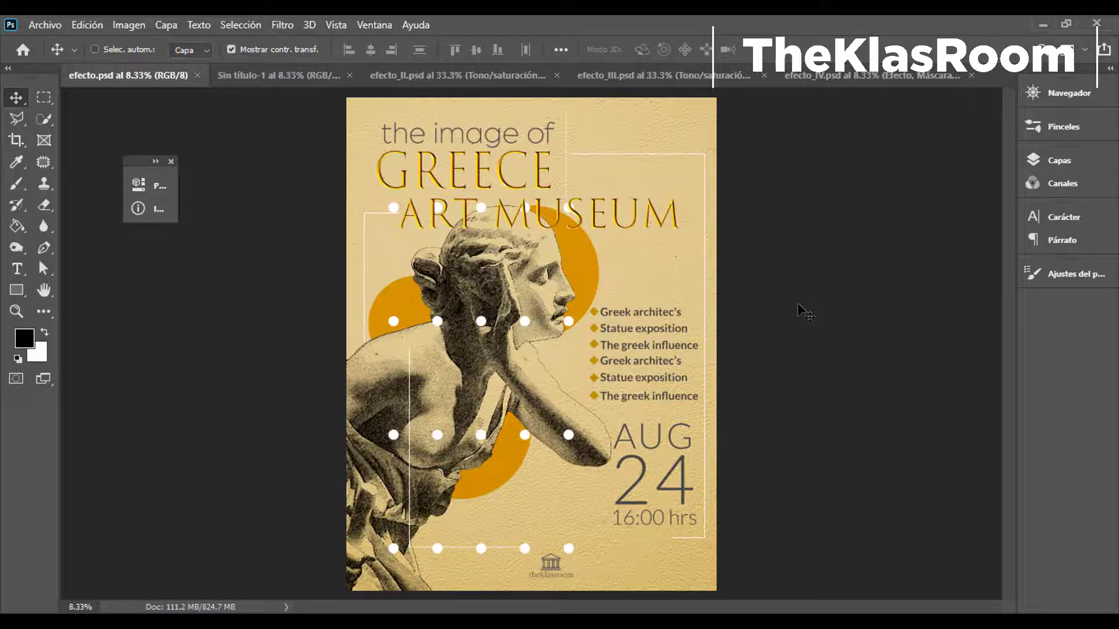
key(ctrl+plus)
drag(850, 409, 839, 315)
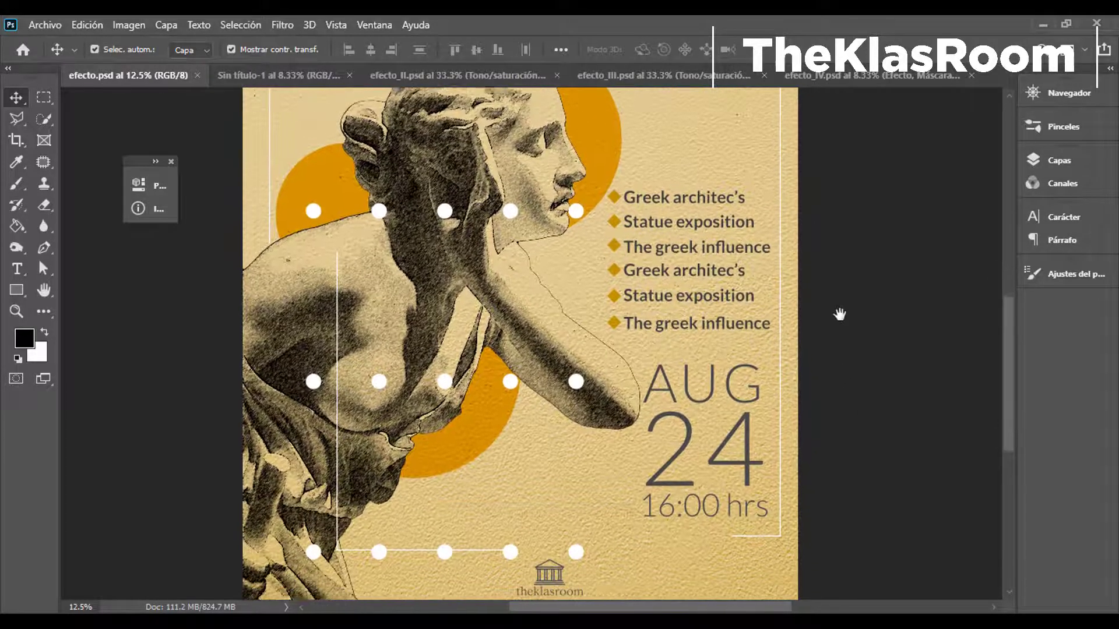
key(ctrl+minus)
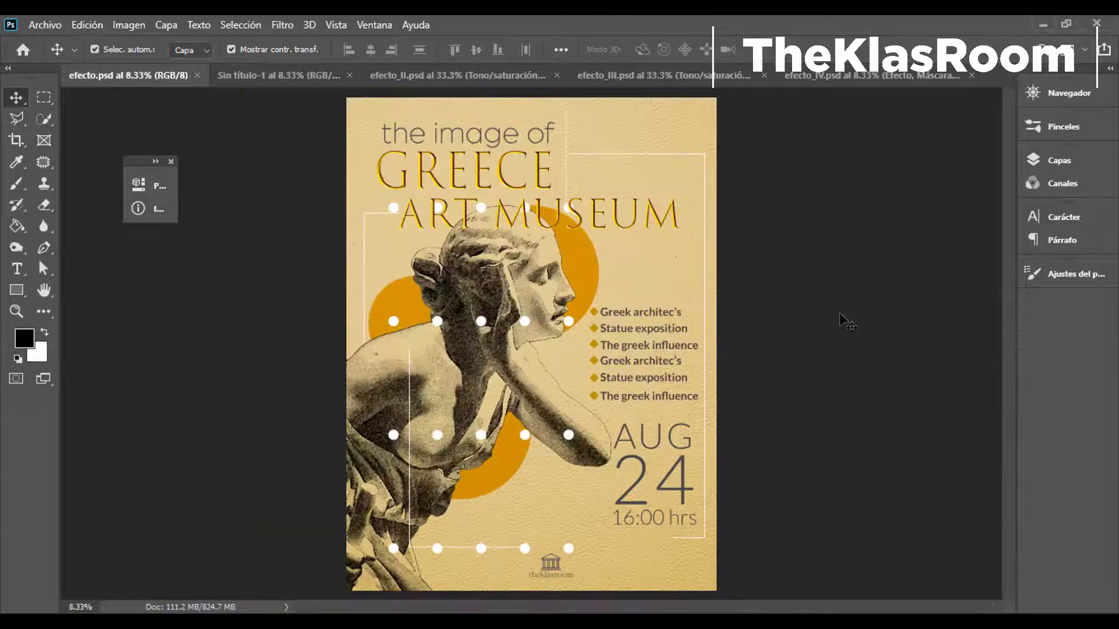